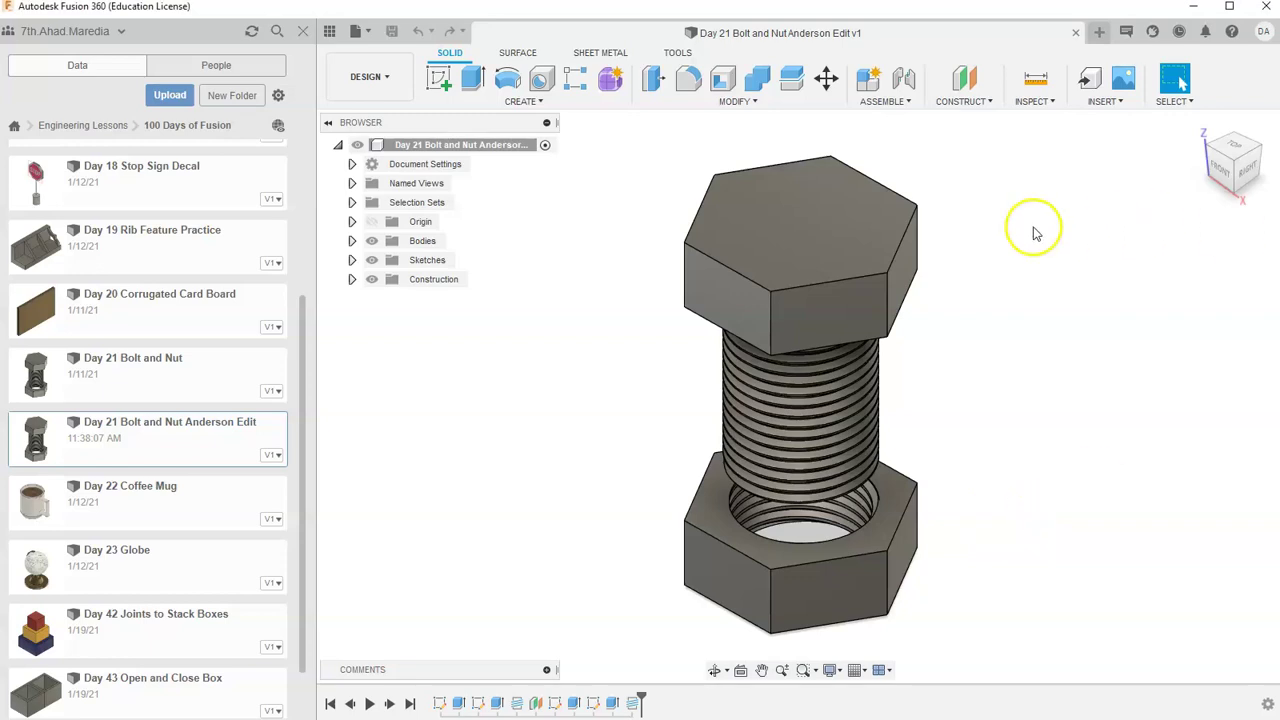
click(768, 295)
click(874, 569)
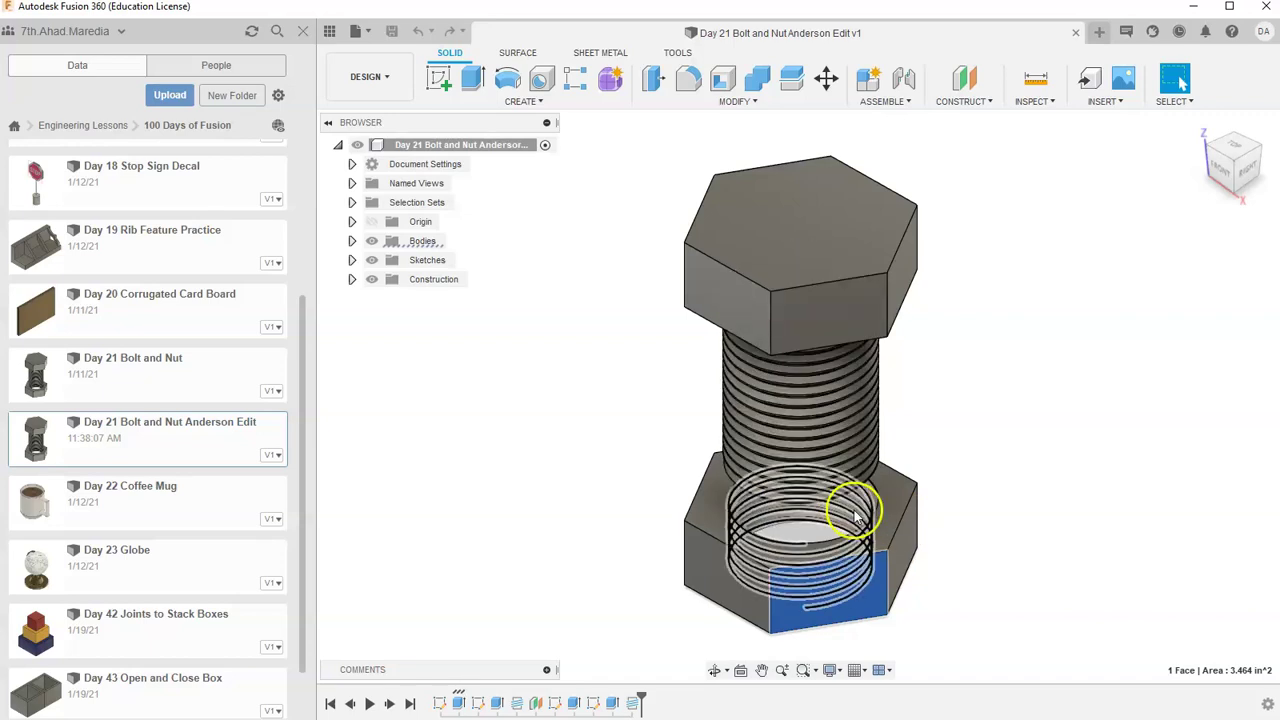
click(1132, 479)
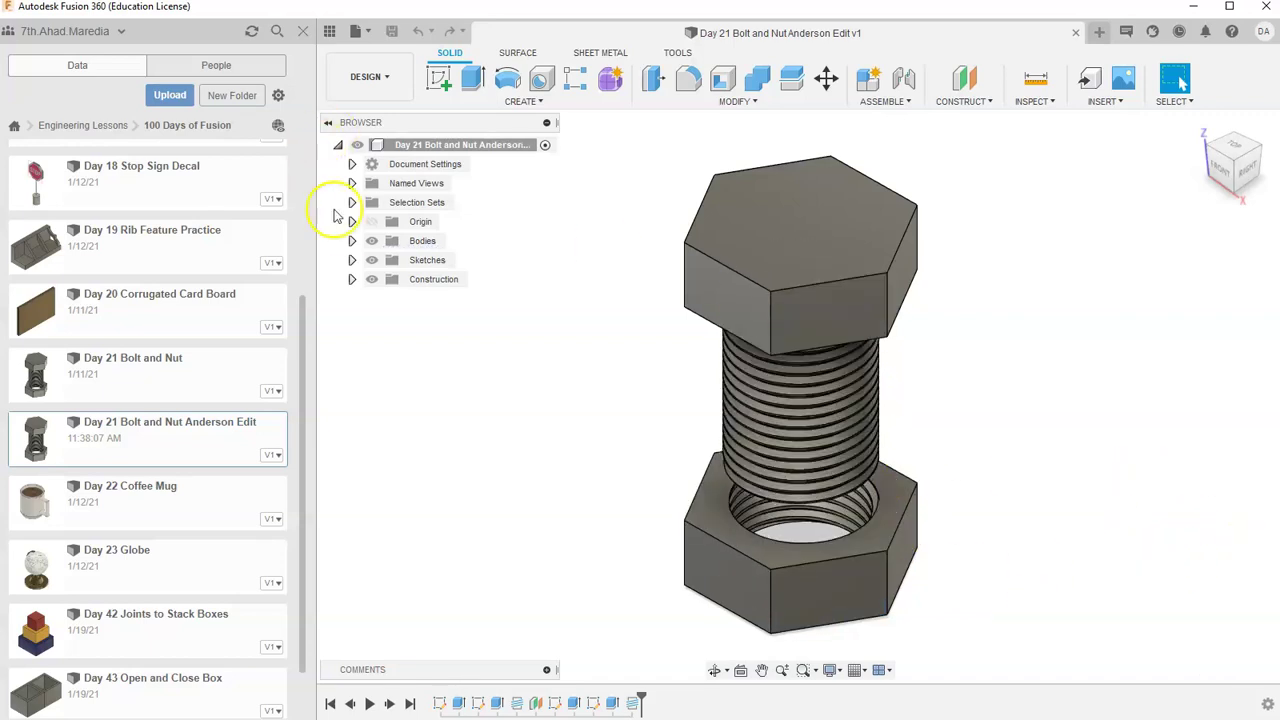
click(351, 241)
click(351, 241)
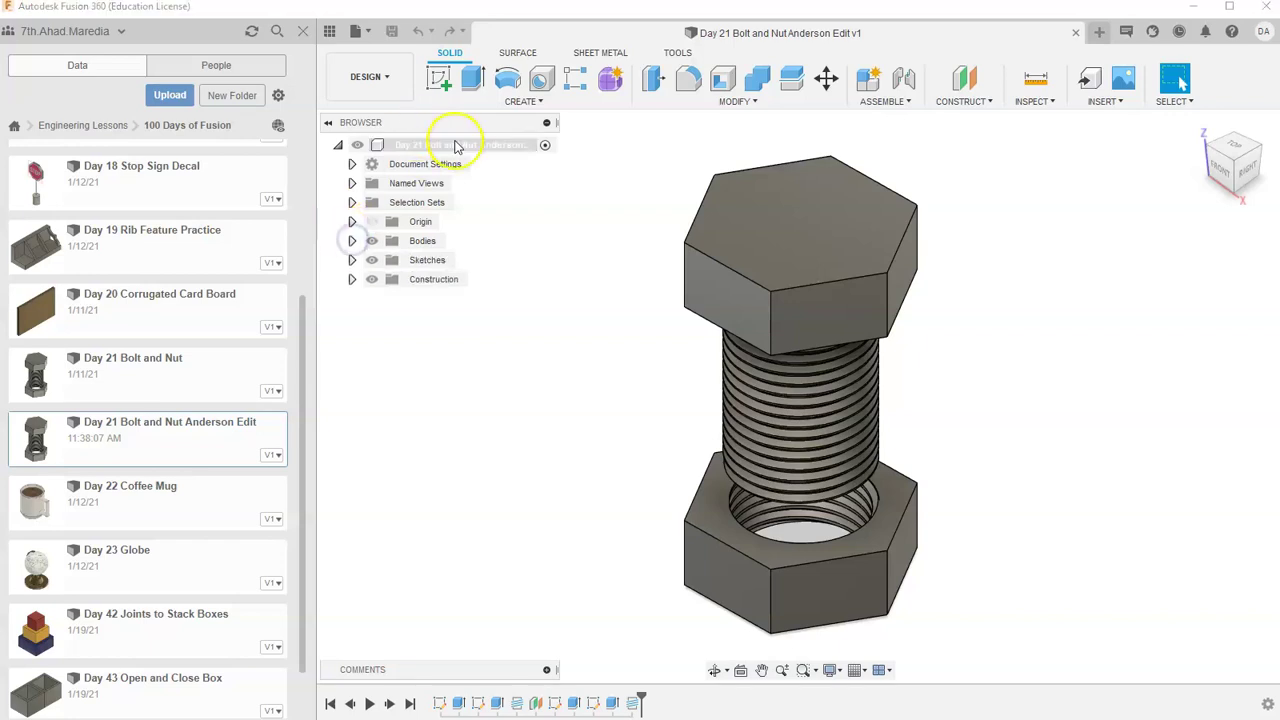
click(535, 101)
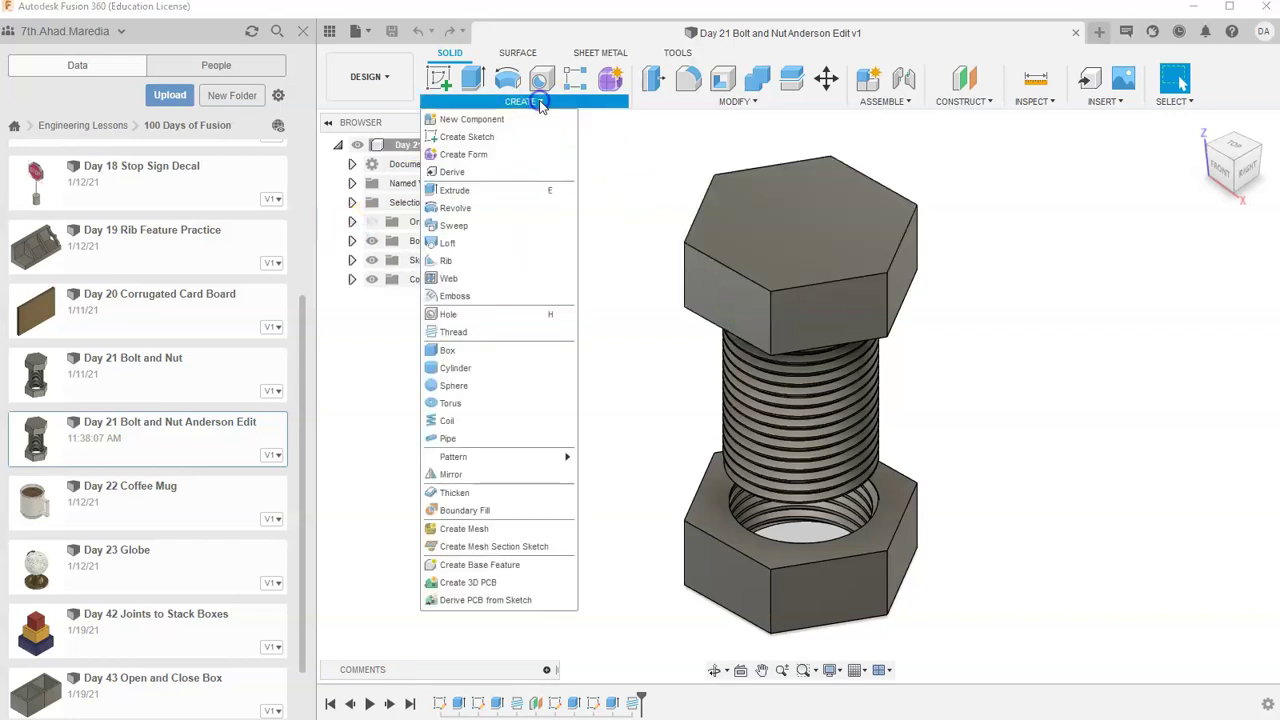
click(518, 119)
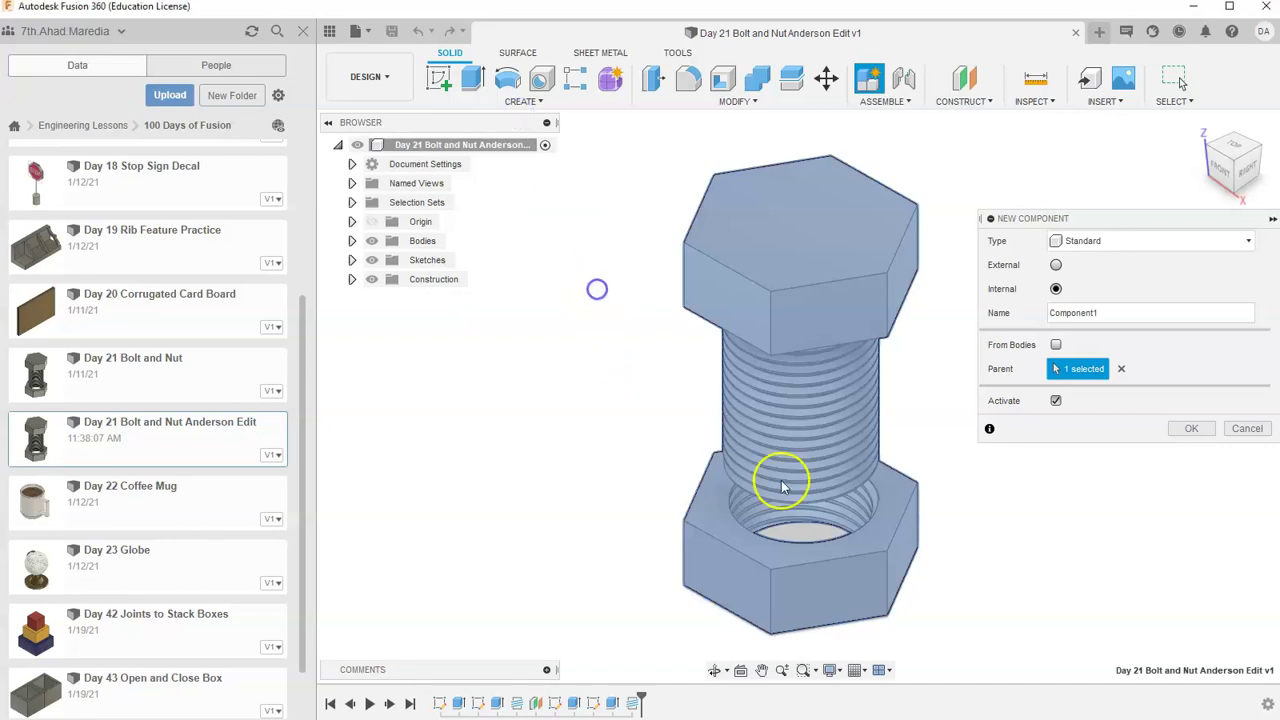
click(1056, 345)
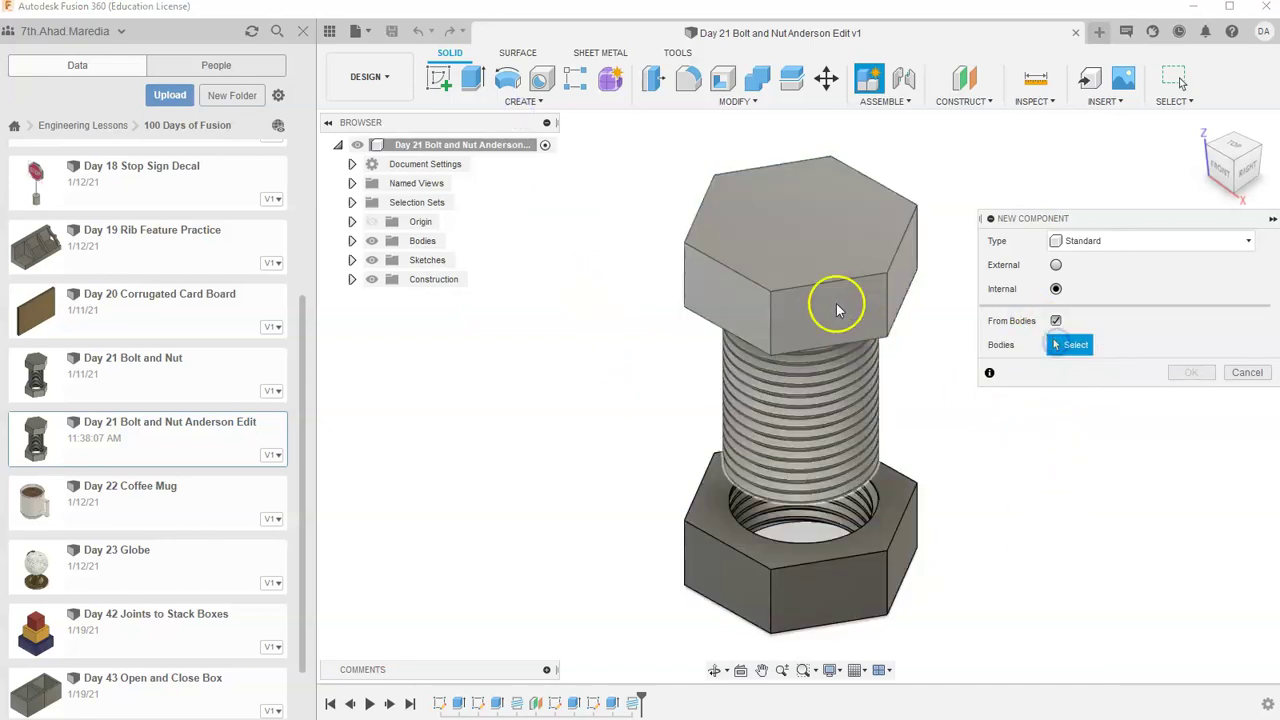
click(829, 300)
click(892, 535)
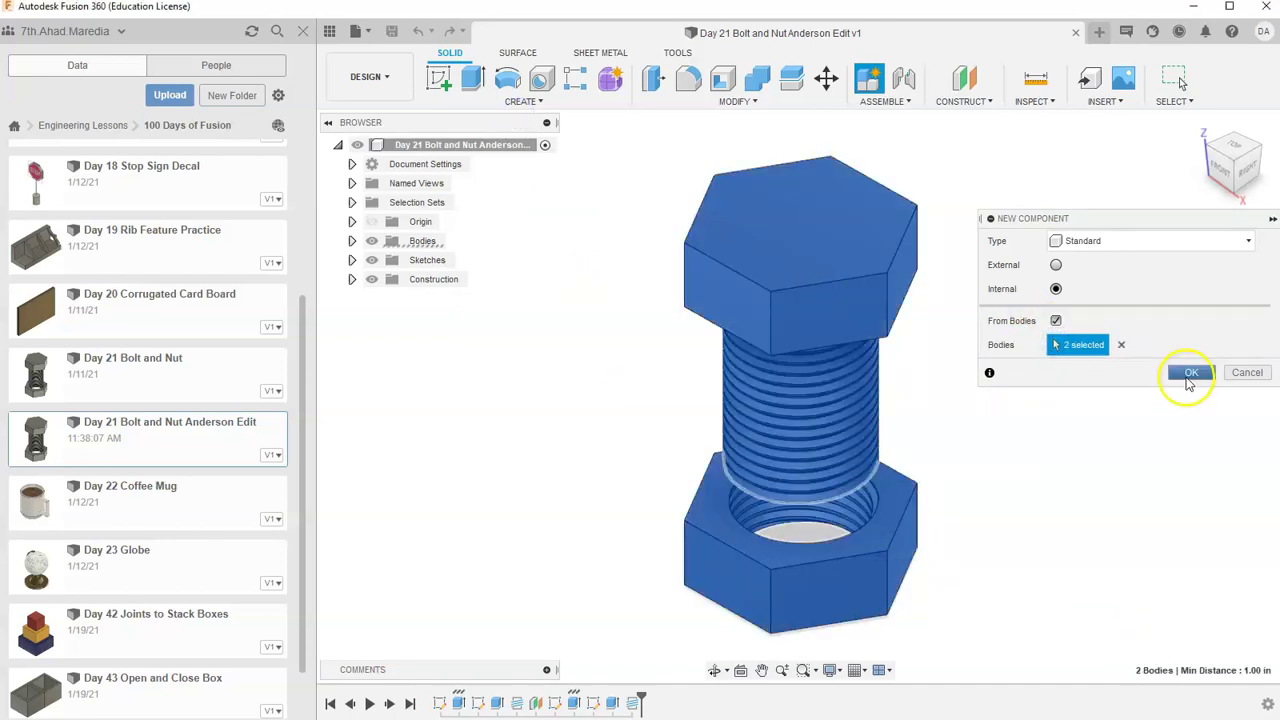
click(1249, 373)
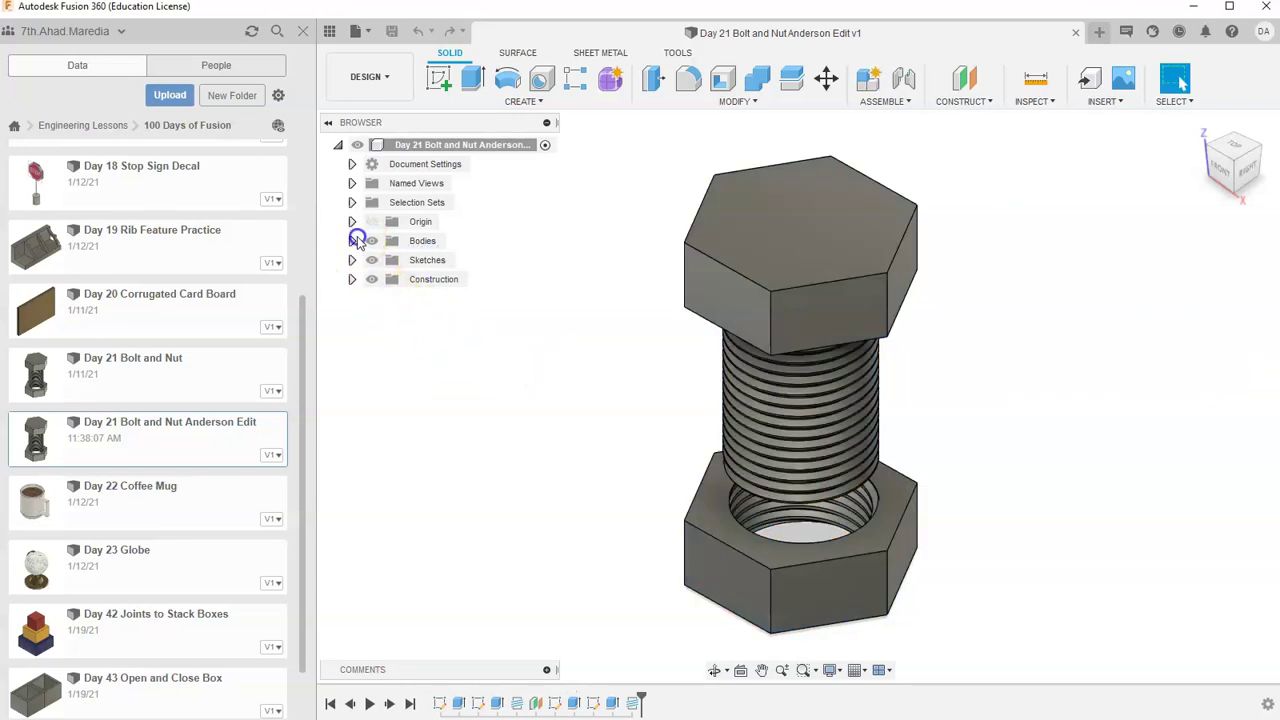
Create separate components from Body1 and Body2
click(352, 242)
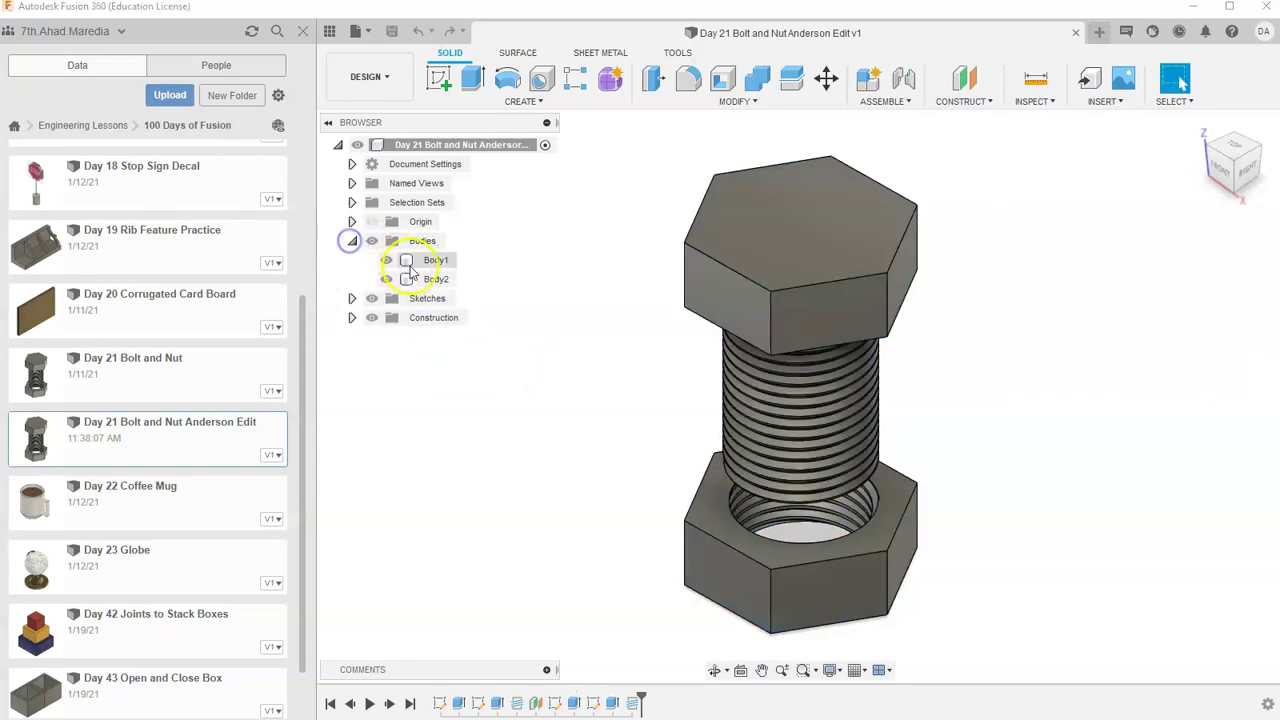
right_click(424, 264)
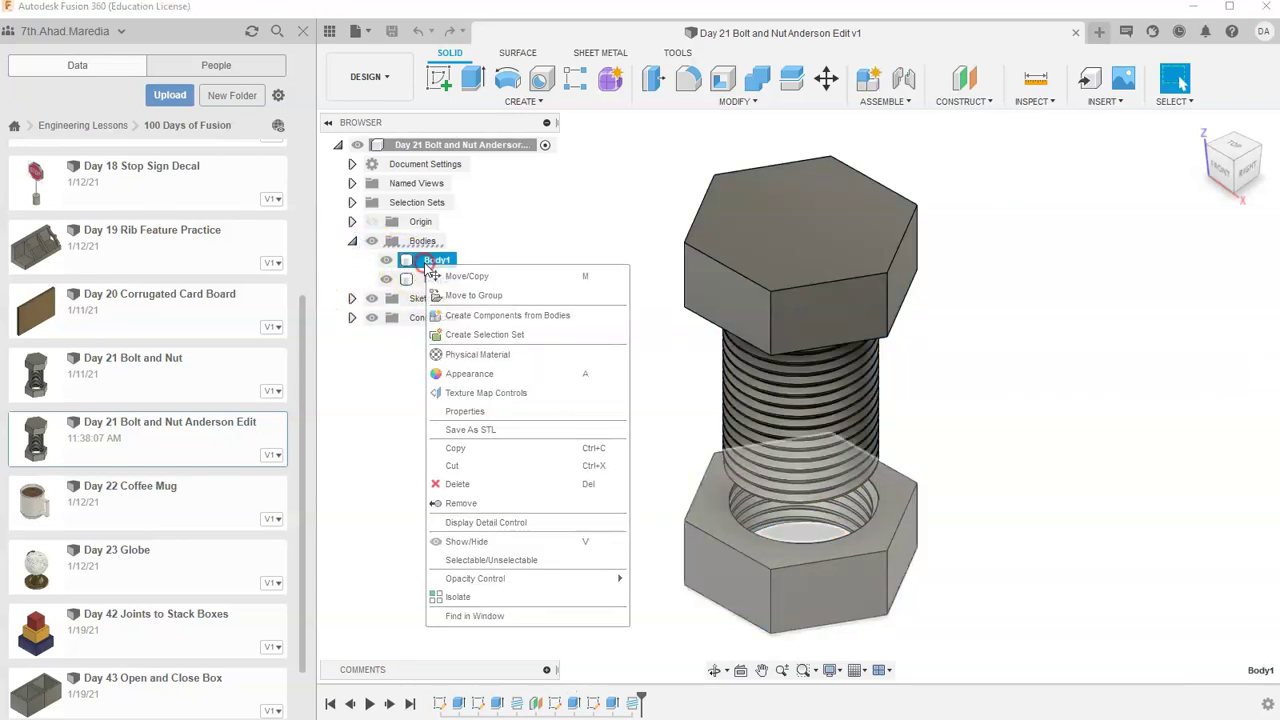
click(524, 315)
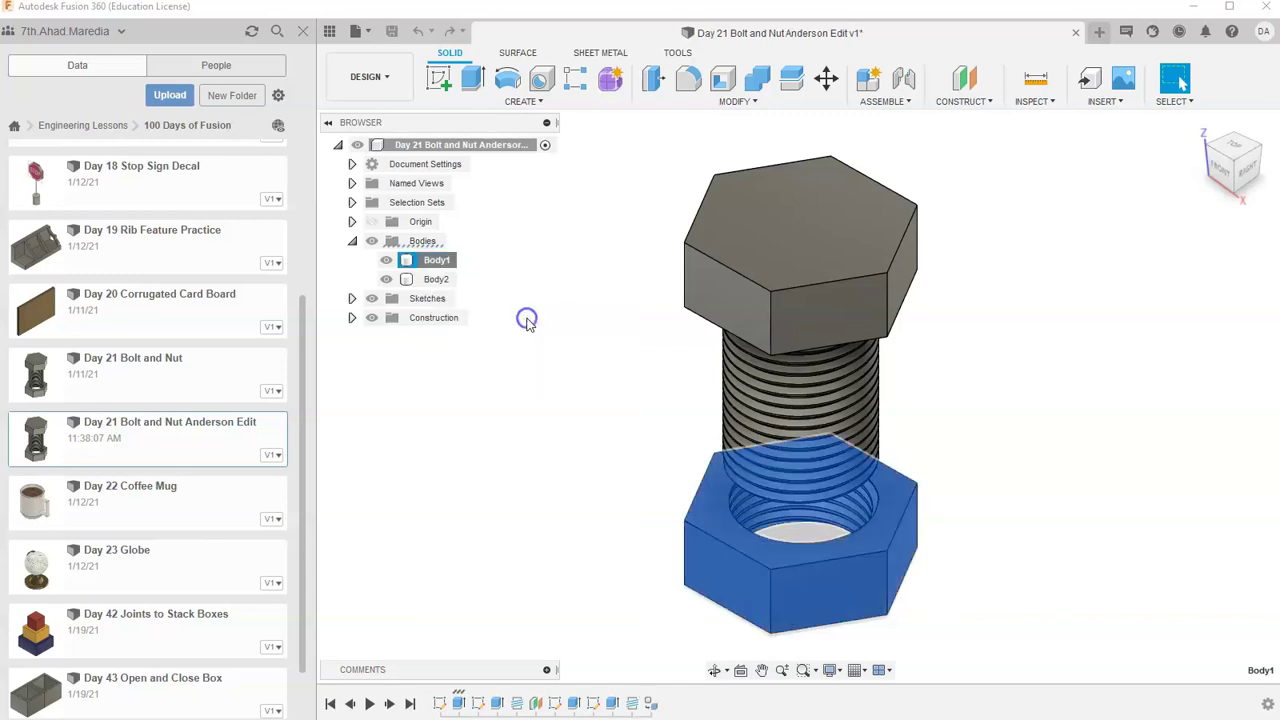
right_click(432, 261)
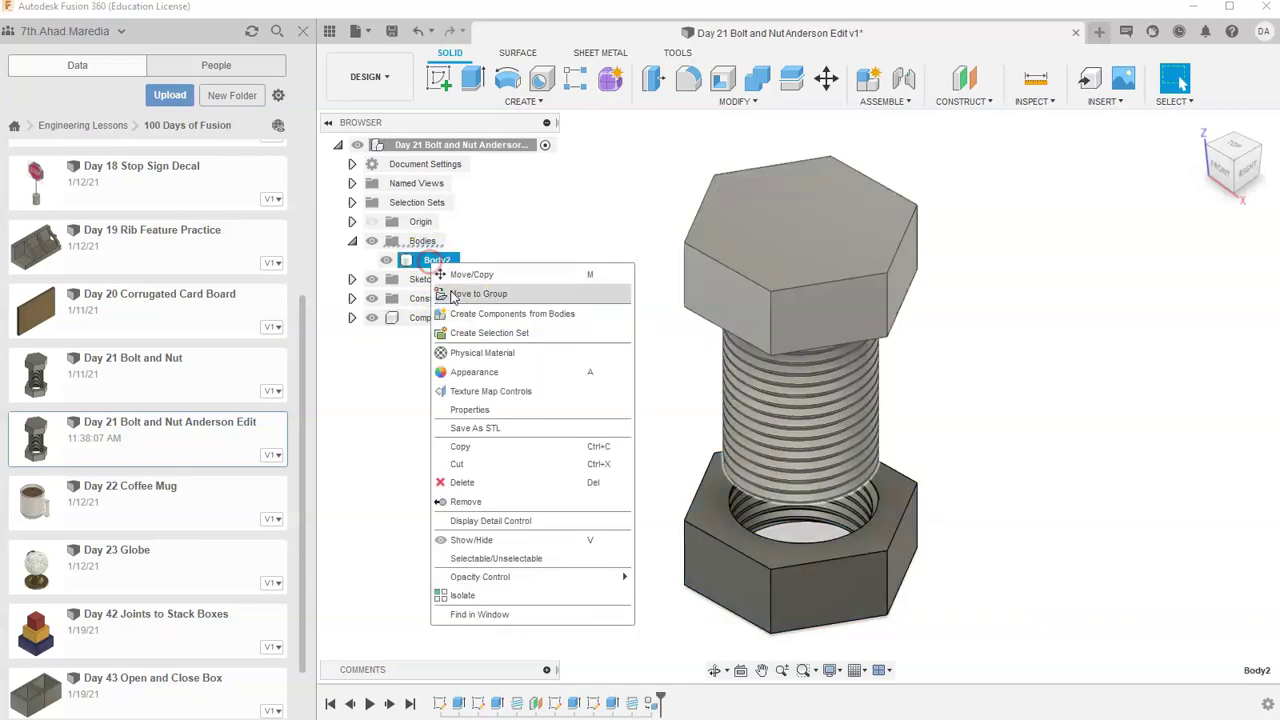
click(482, 316)
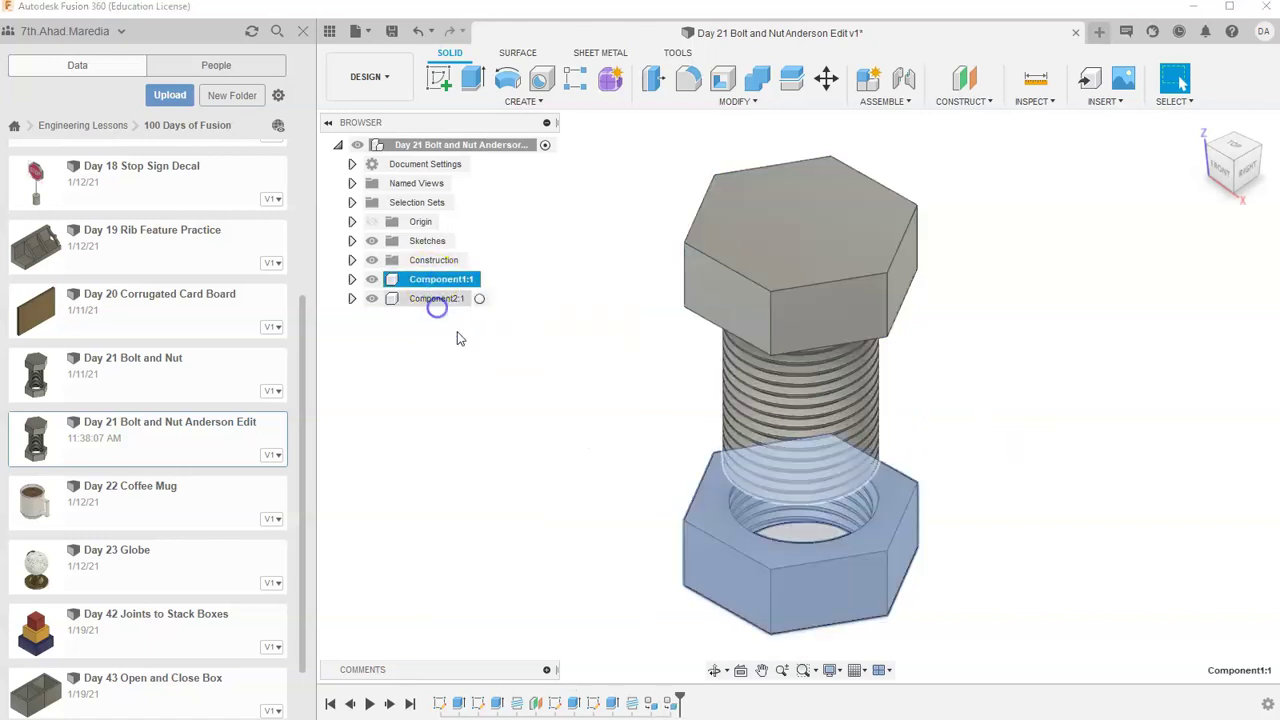
Try moving the bolt and the nut components freehand, undoing the bolt's move in between
drag(757, 420, 904, 394)
click(1077, 577)
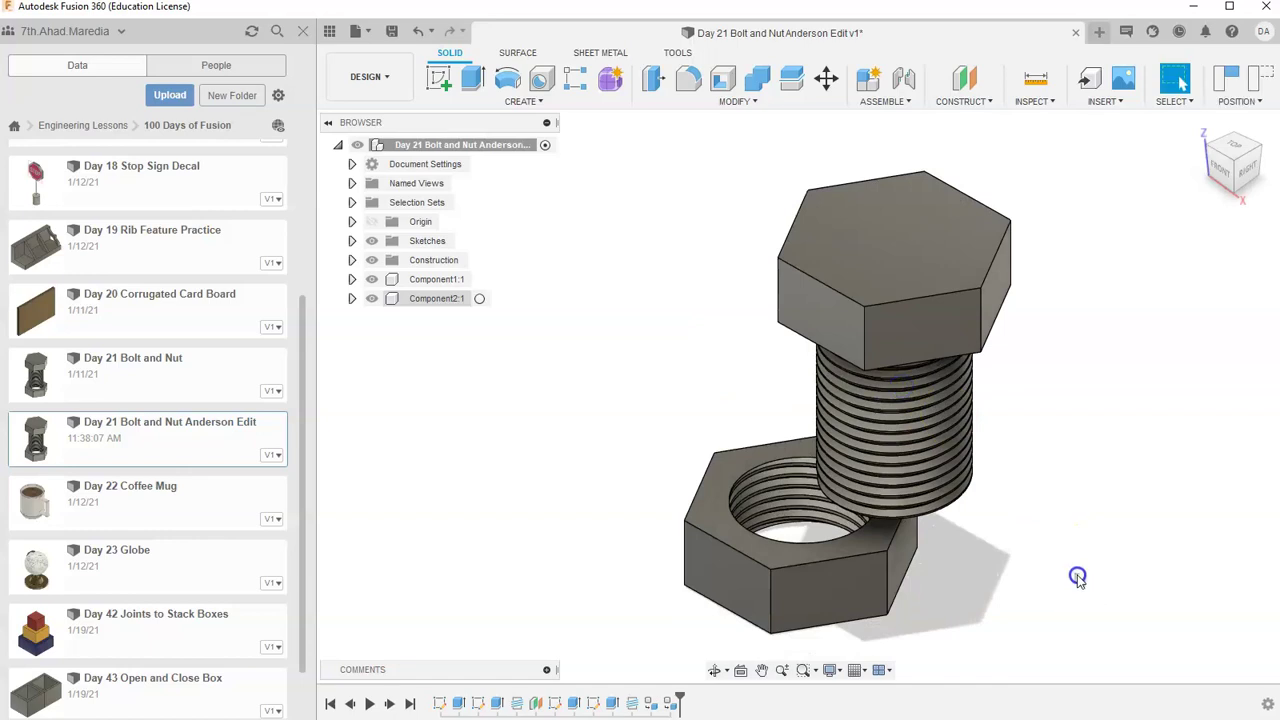
key(ctrl+z)
click(1097, 551)
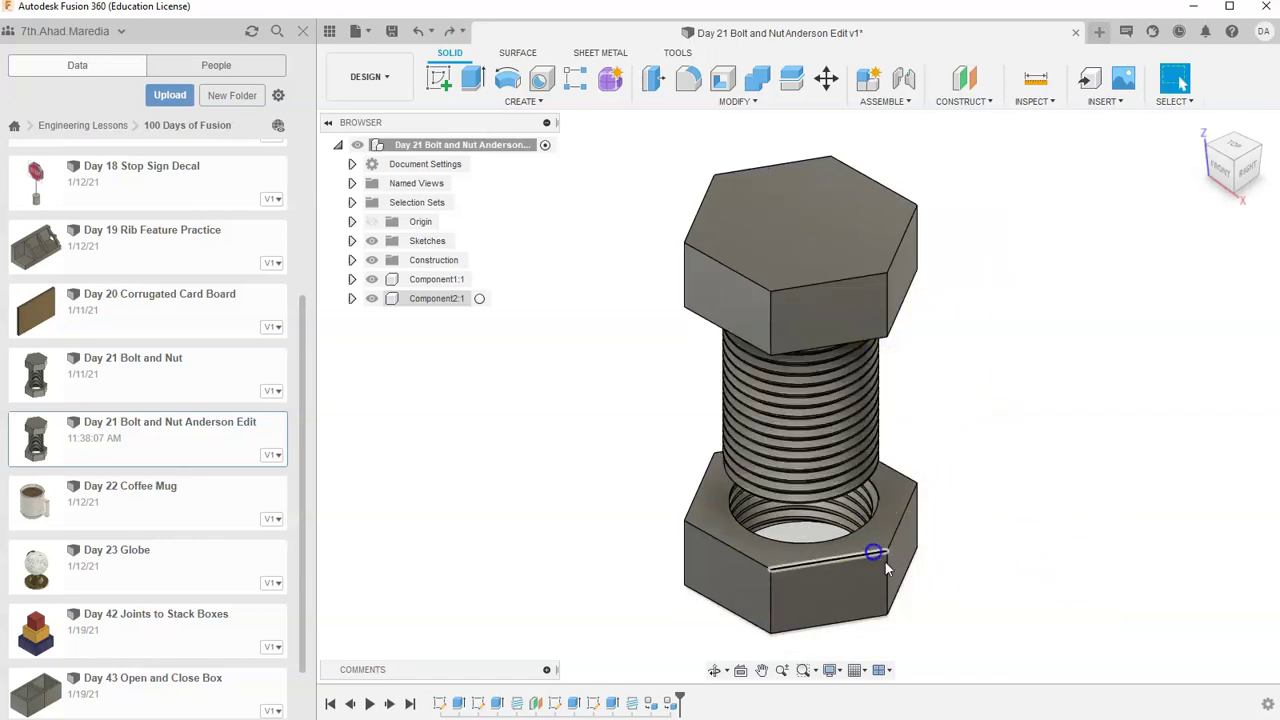
click(966, 579)
click(429, 381)
drag(836, 600, 723, 497)
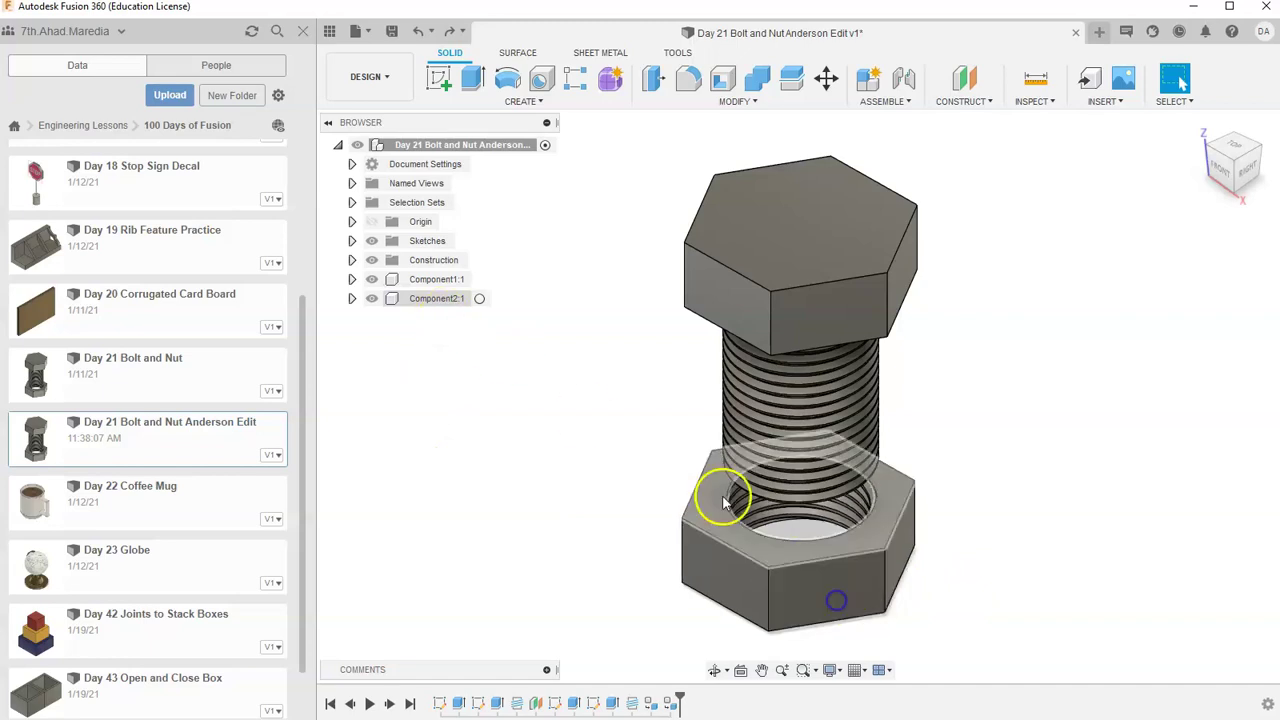
click(833, 557)
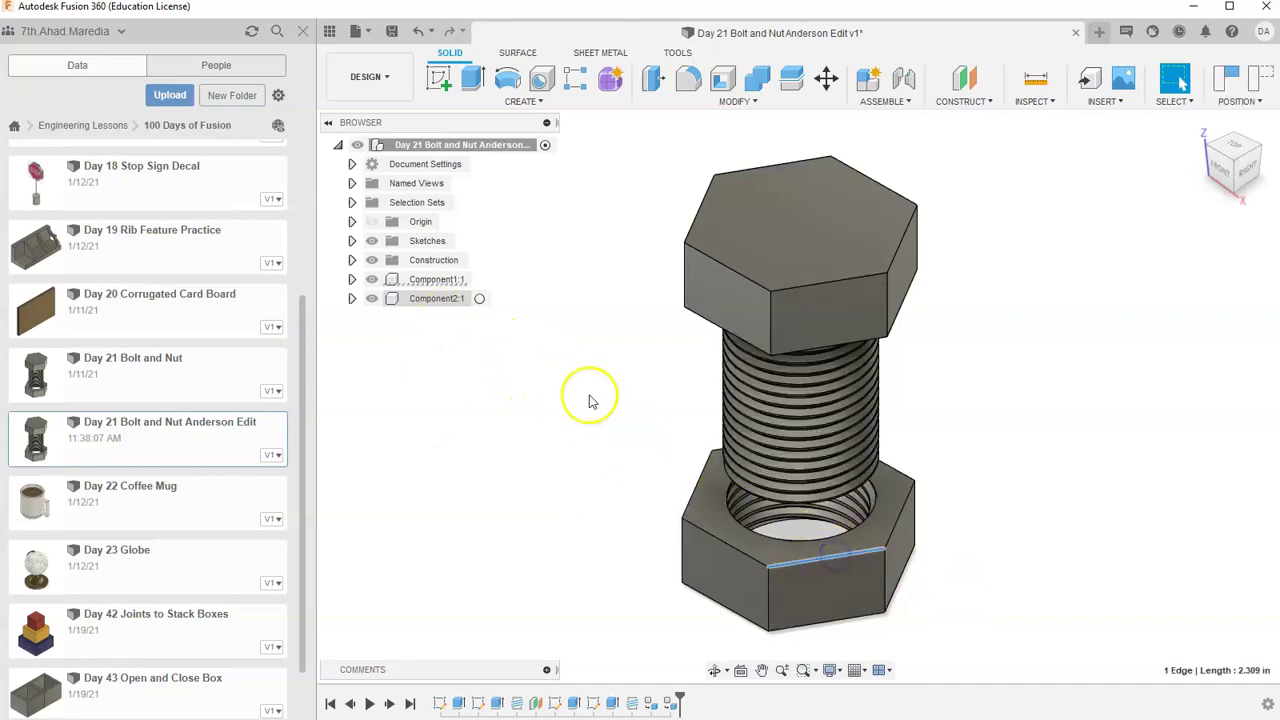
Rename the lower hexagonal component, Component1, as Nut
click(470, 279)
right_click(449, 285)
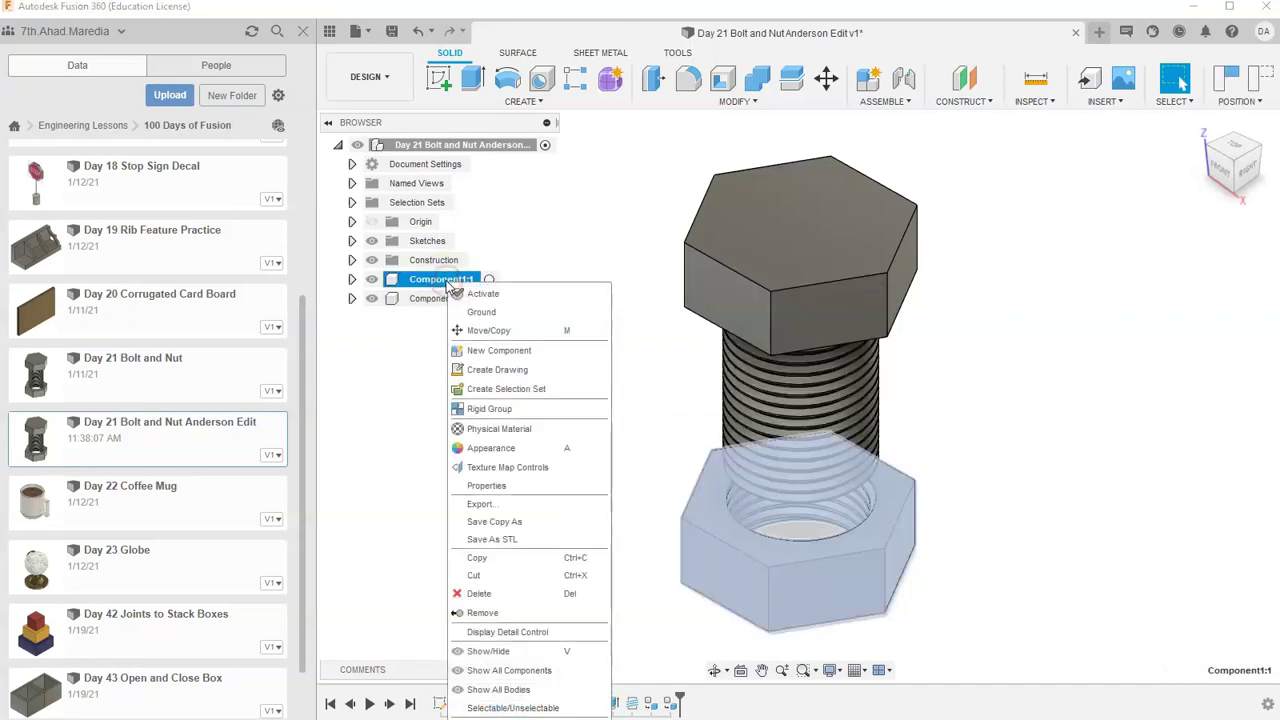
click(403, 343)
double_click(430, 279)
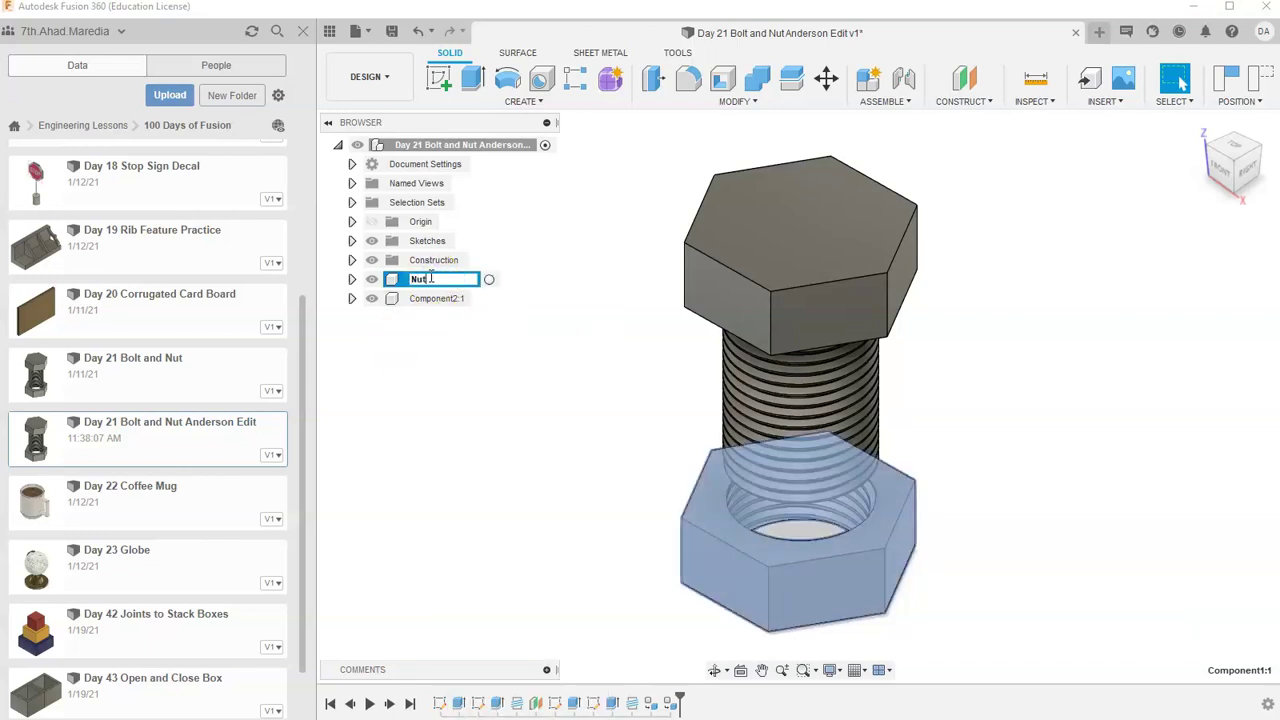
text(Nut)
key(Return)
Rename the threaded component, Component2, as Bolt
click(432, 298)
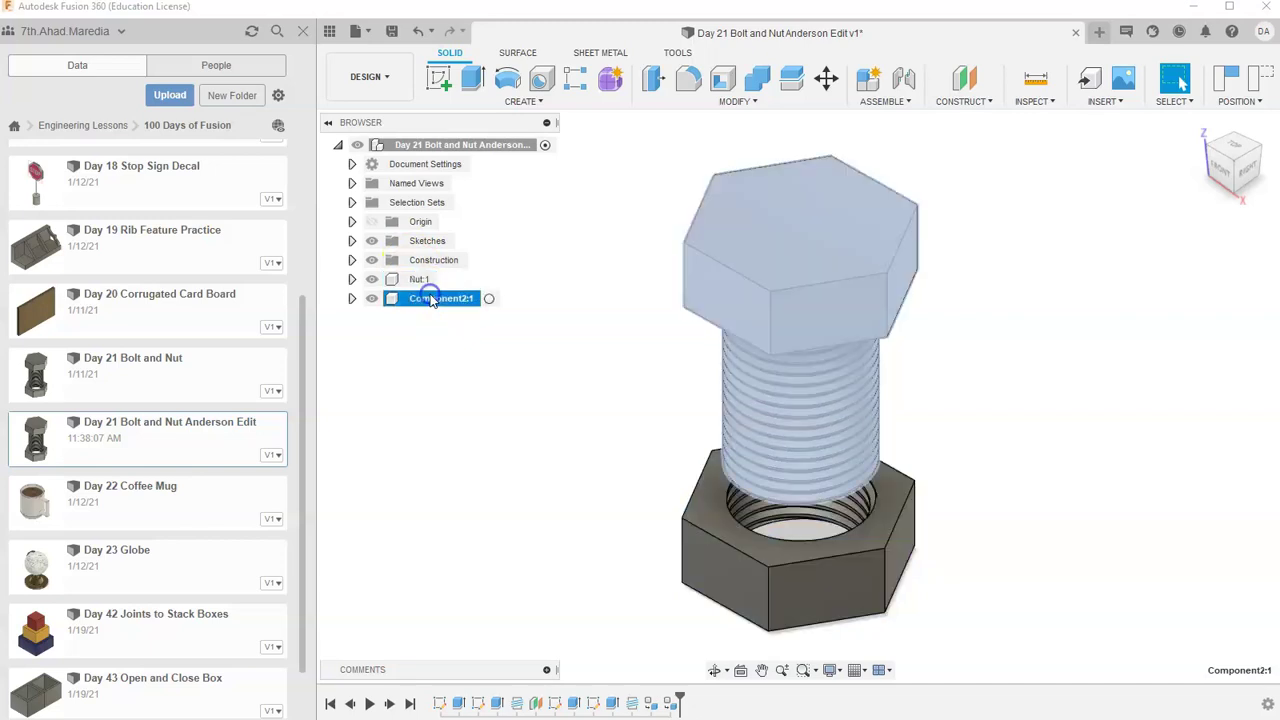
double_click(437, 302)
text(Bo)
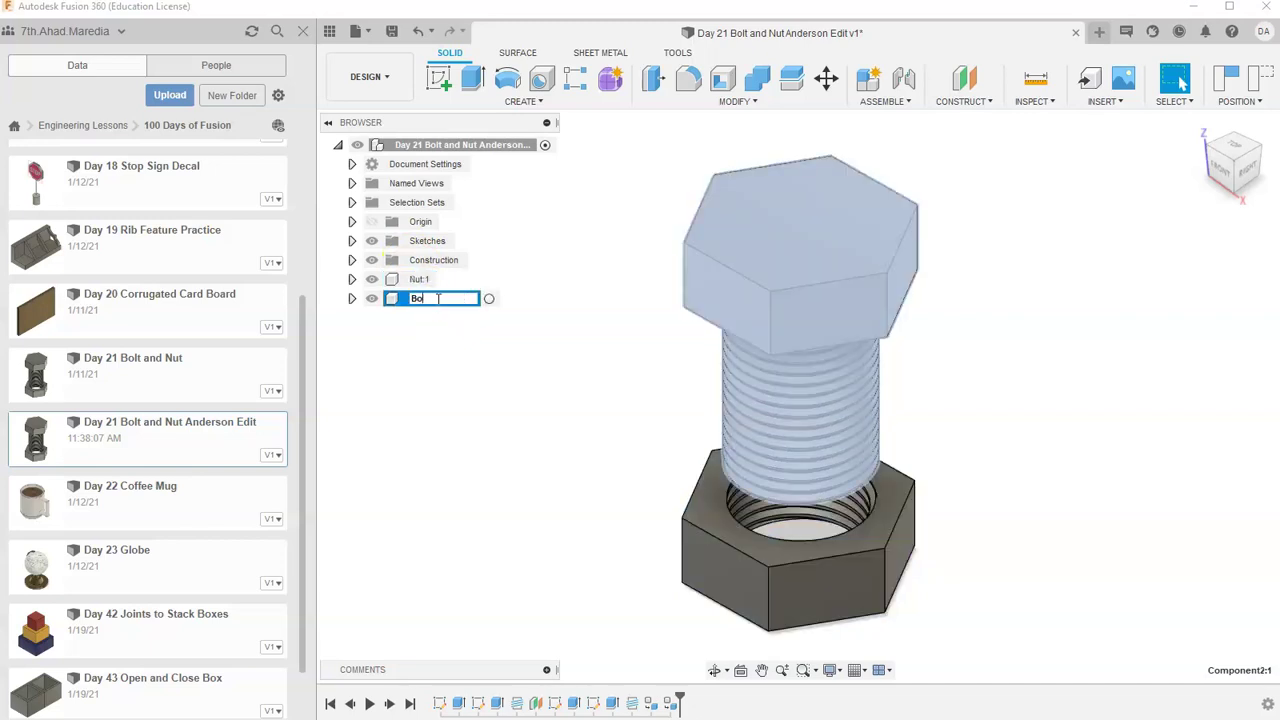
text(lt:1)
key(Return)
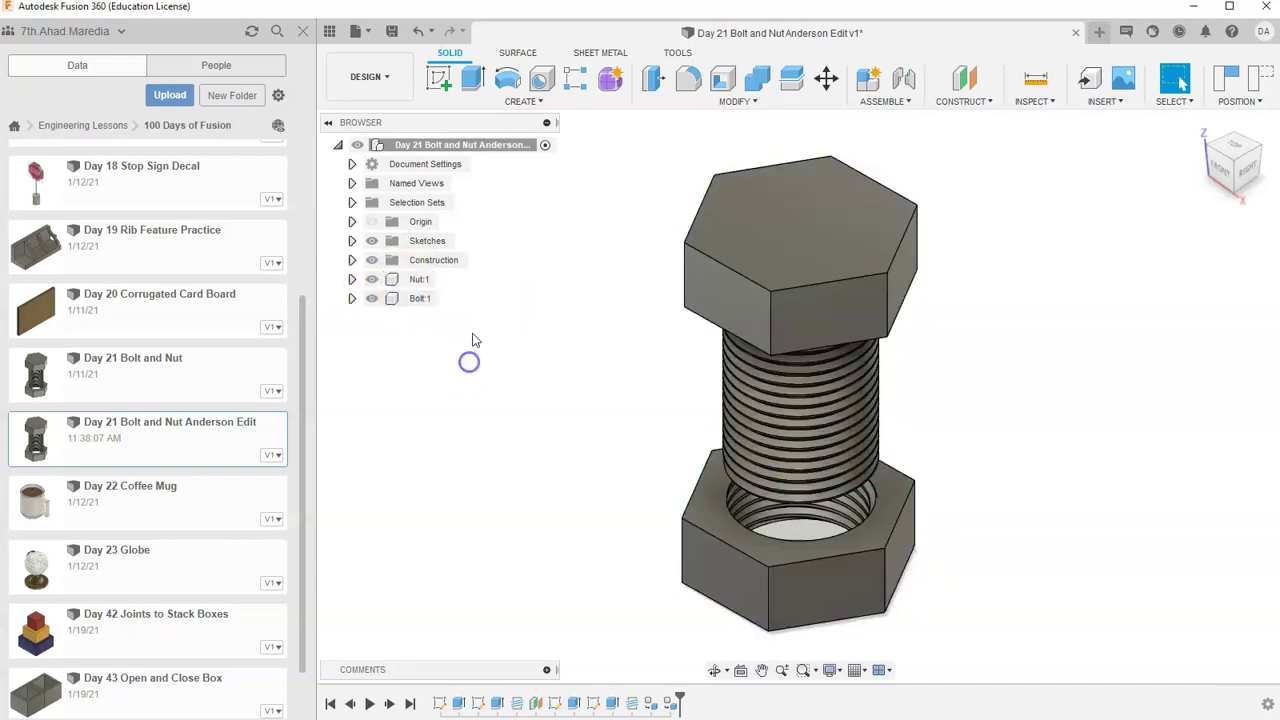
Ground the Nut component, continuing with the components in their previous position
click(418, 280)
right_click(418, 281)
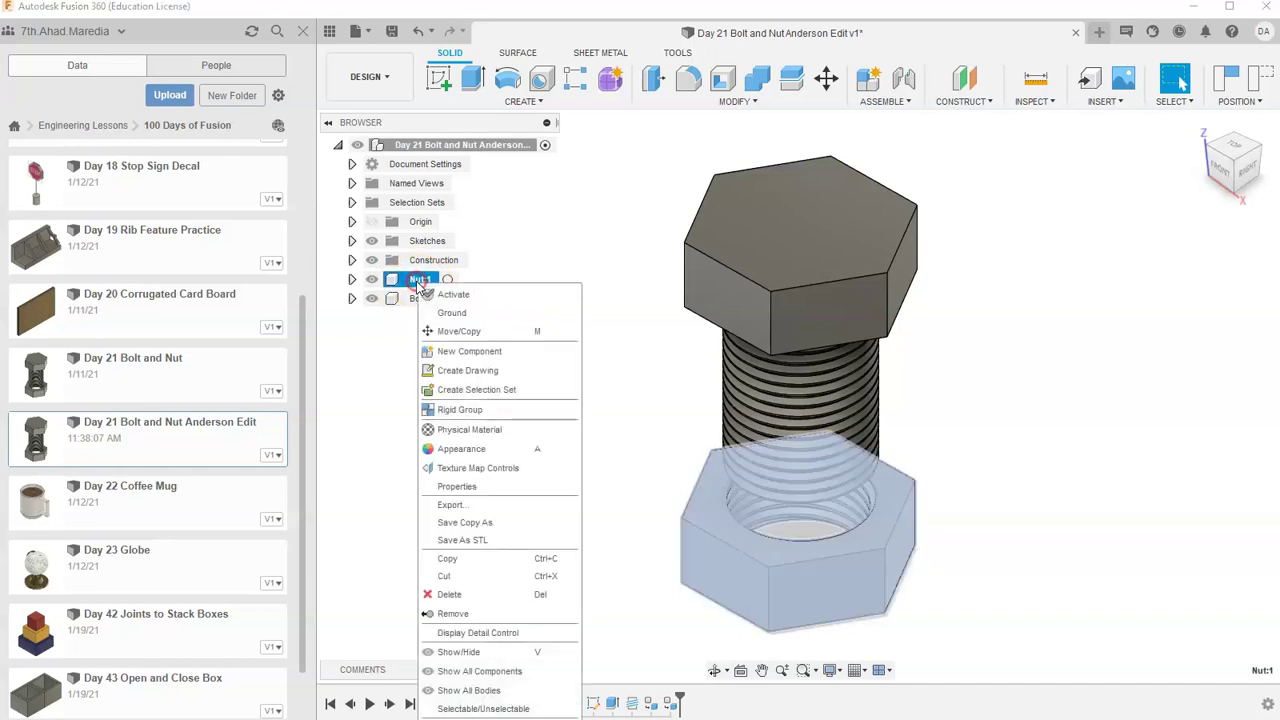
click(460, 331)
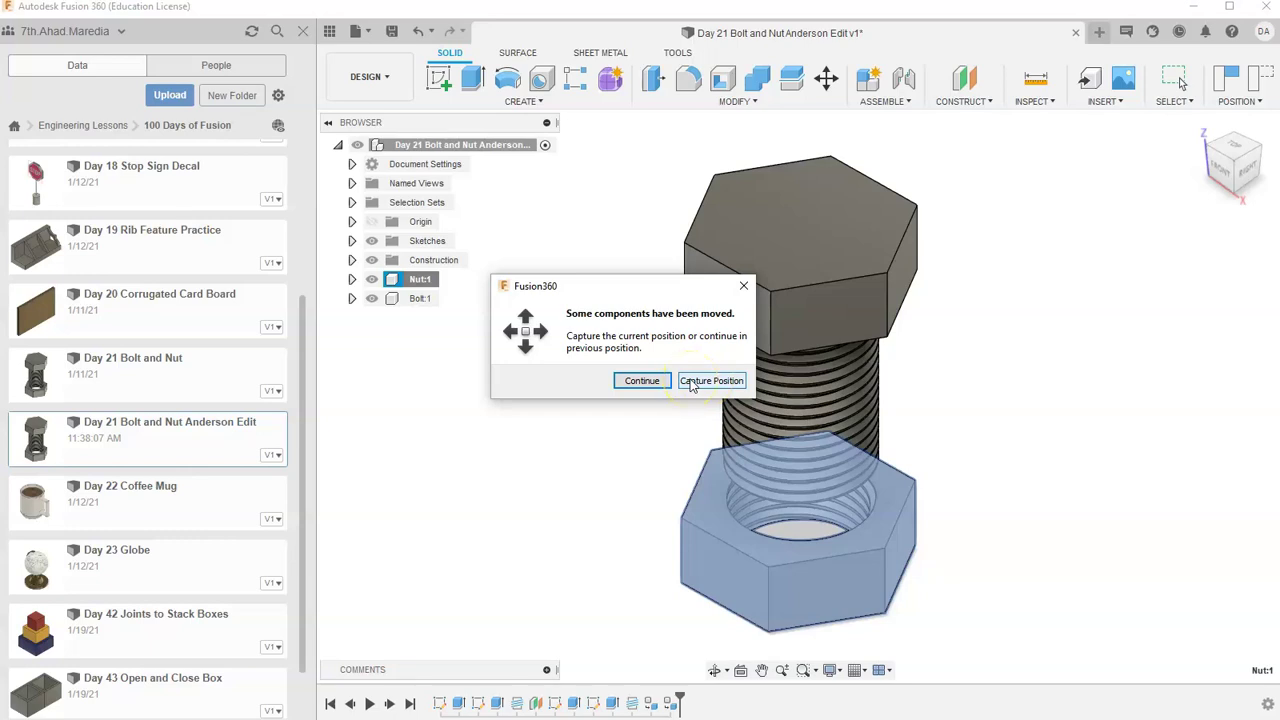
click(647, 382)
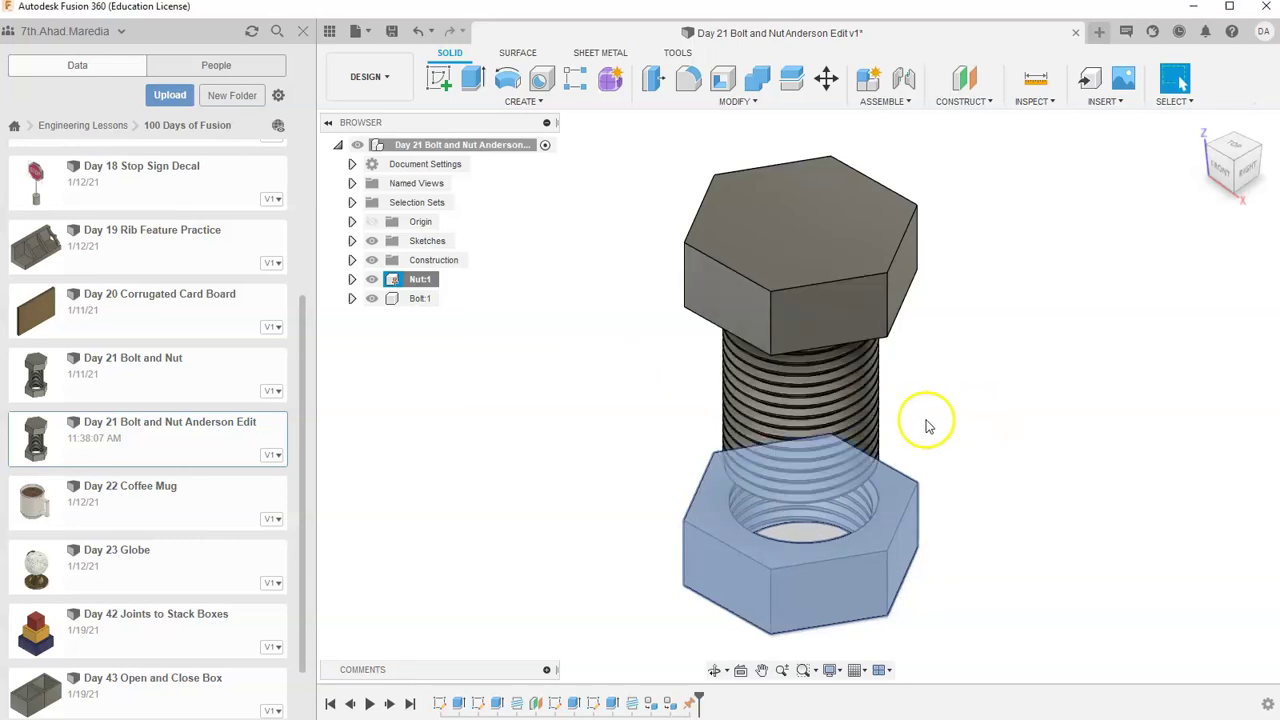
click(1108, 502)
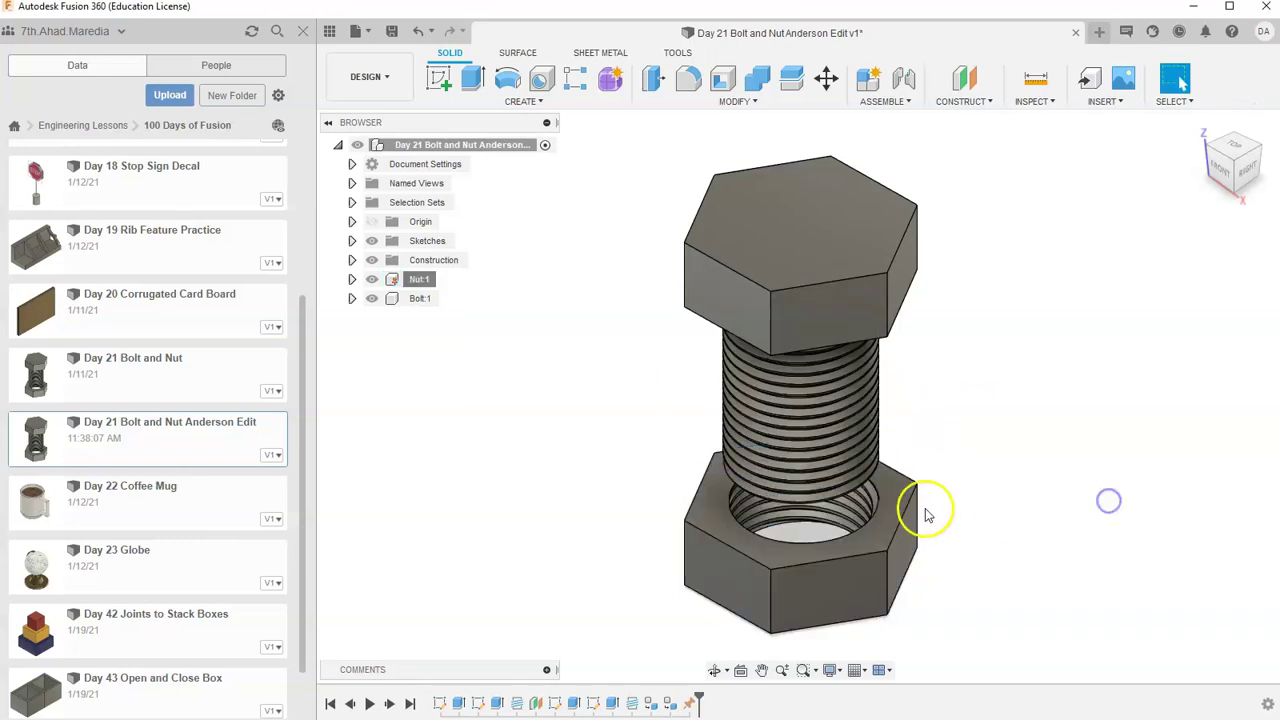
Move the Bolt component freehand upward until it sits clear above the grounded nut
click(835, 509)
drag(837, 433, 884, 355)
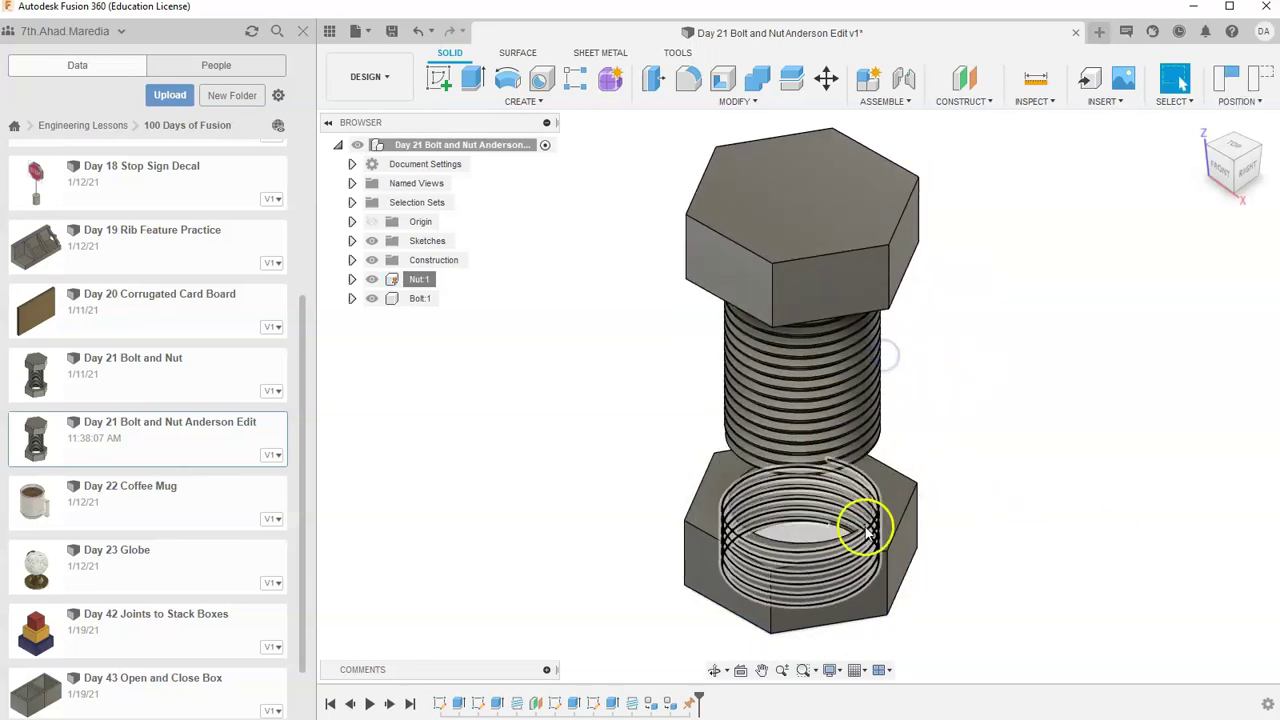
drag(829, 449, 820, 267)
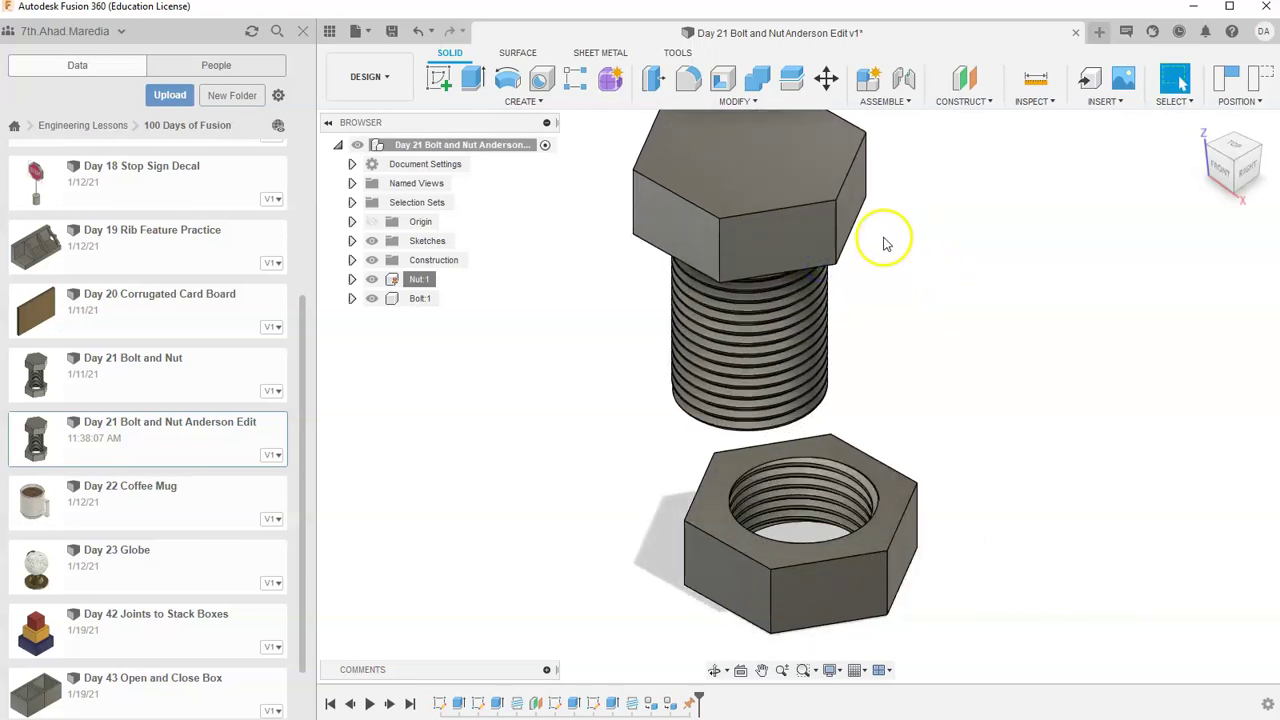
drag(792, 224, 815, 236)
click(988, 294)
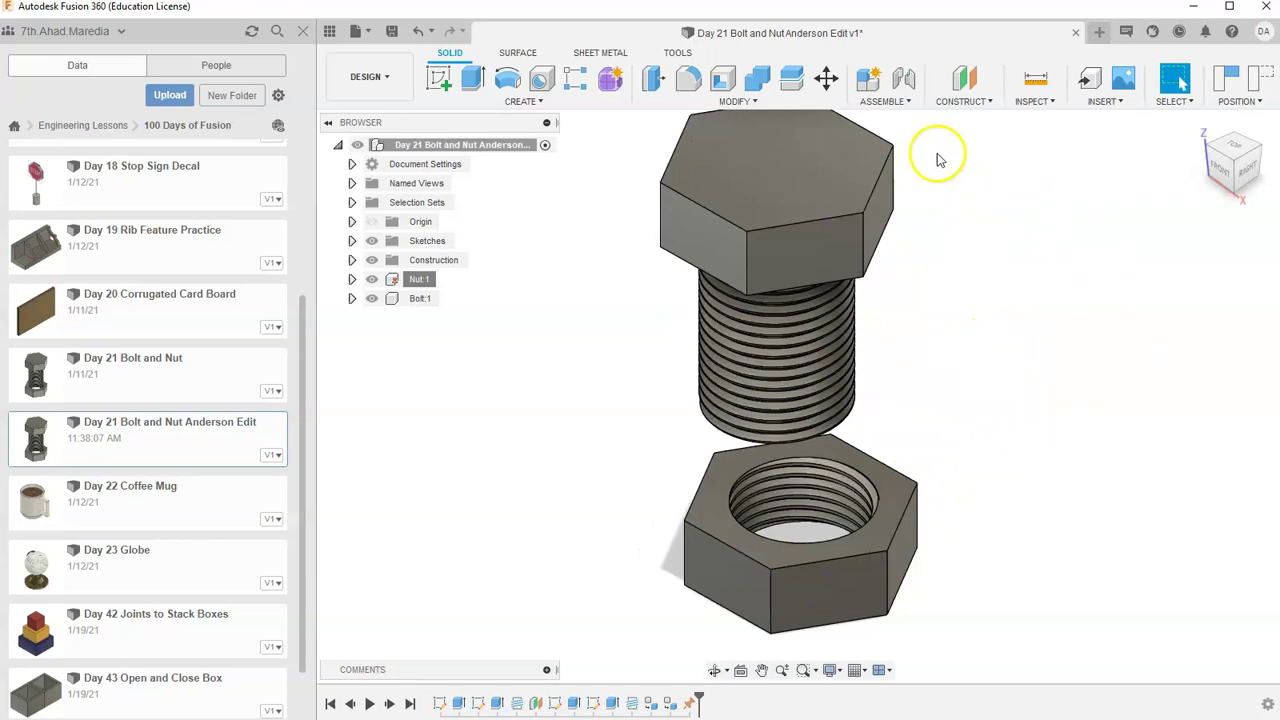
Start a joint with the bolt's position captured, snapping the centre of its threaded end face to the centre of the nut's upper hole edge
click(898, 103)
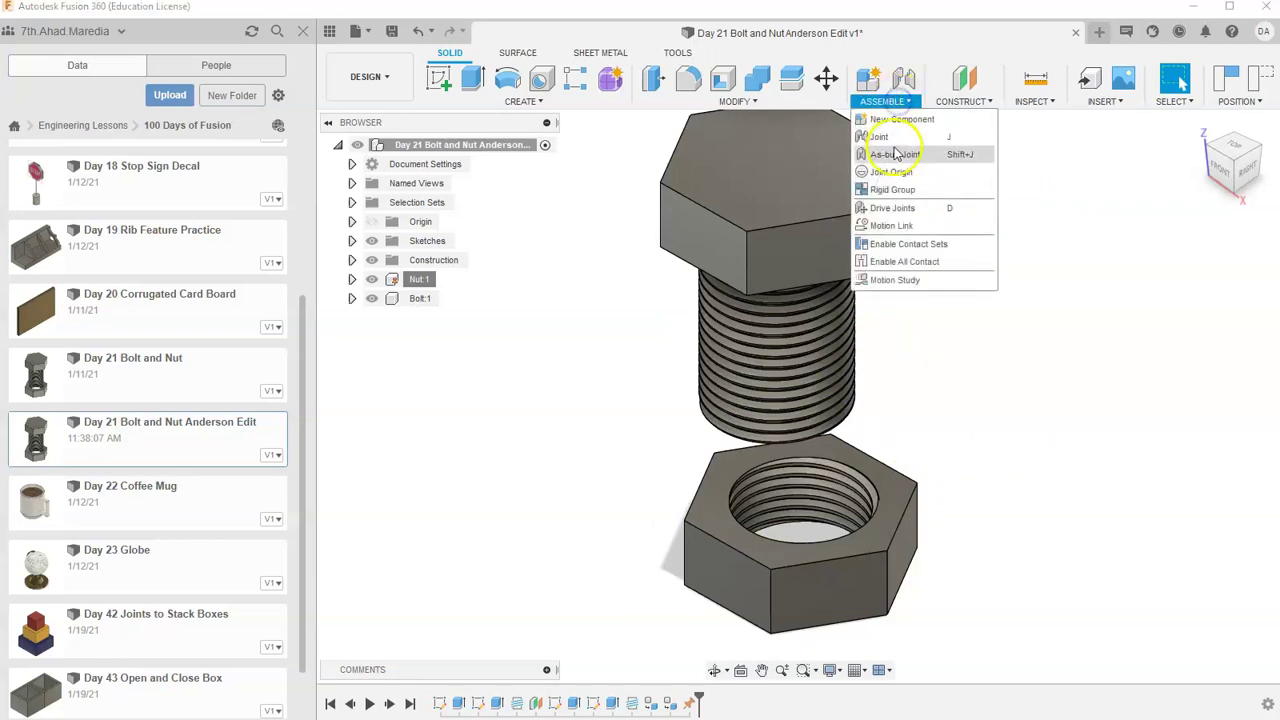
click(895, 140)
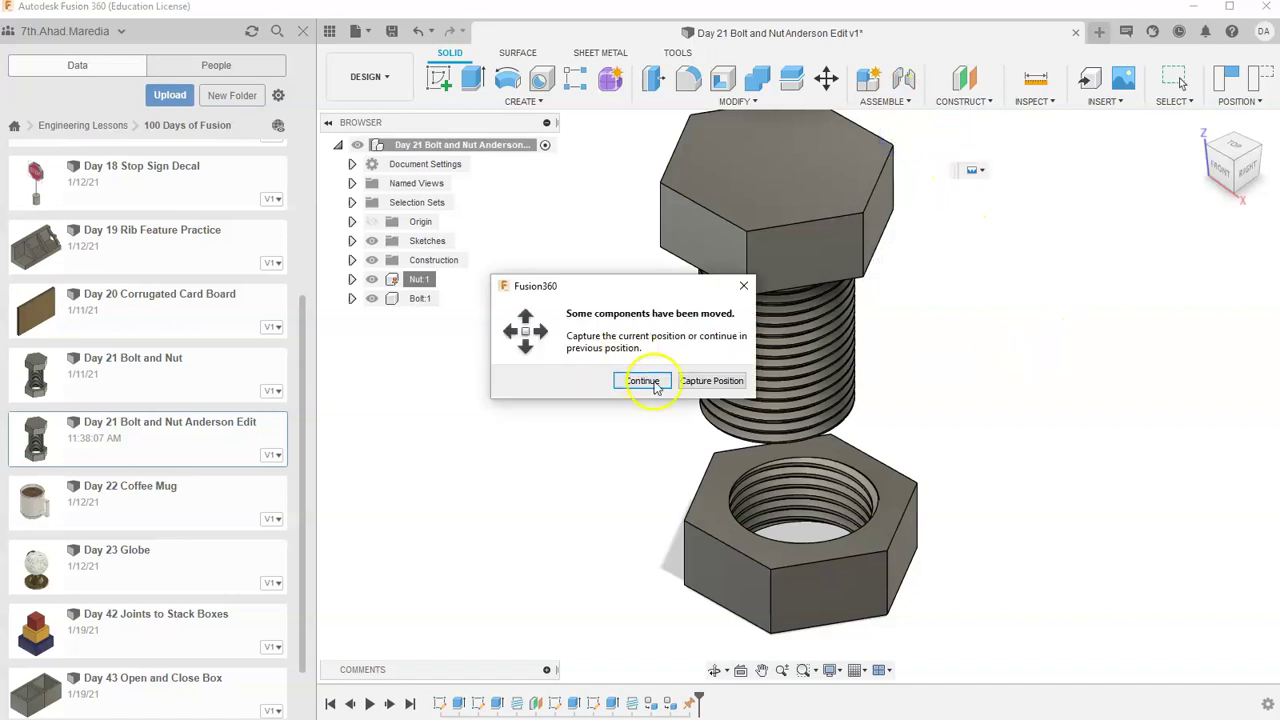
click(710, 384)
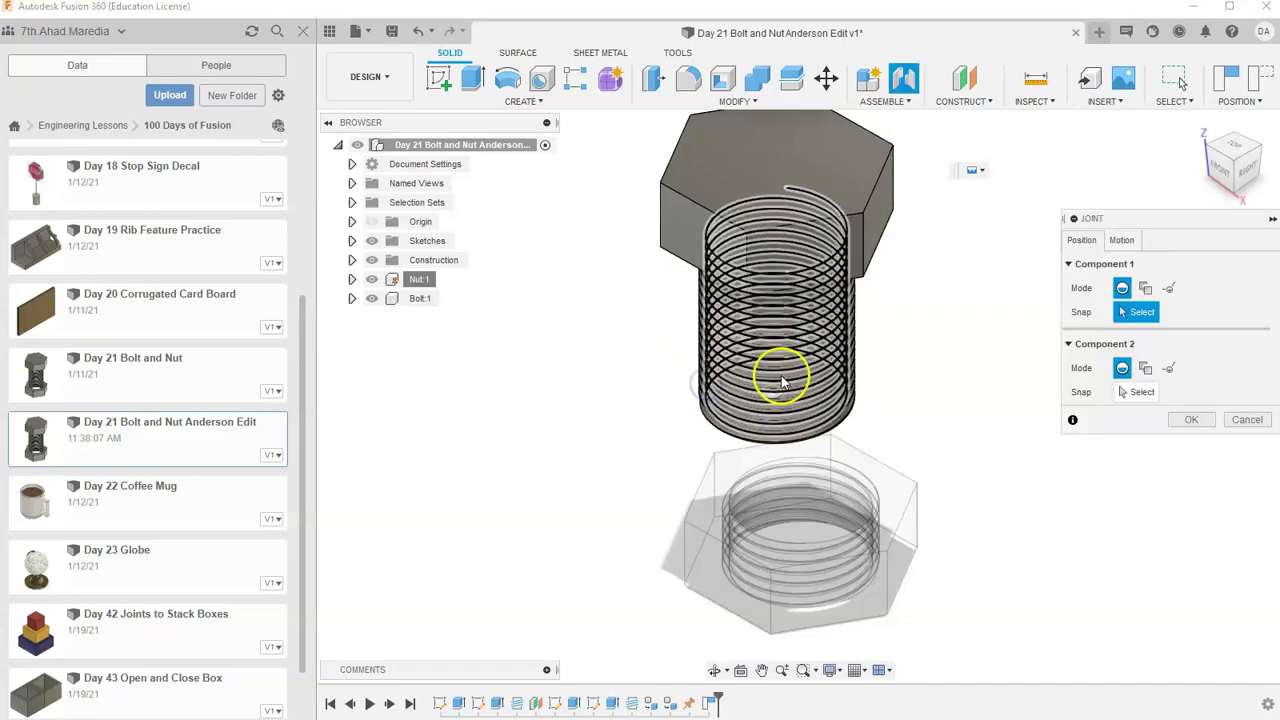
click(1213, 185)
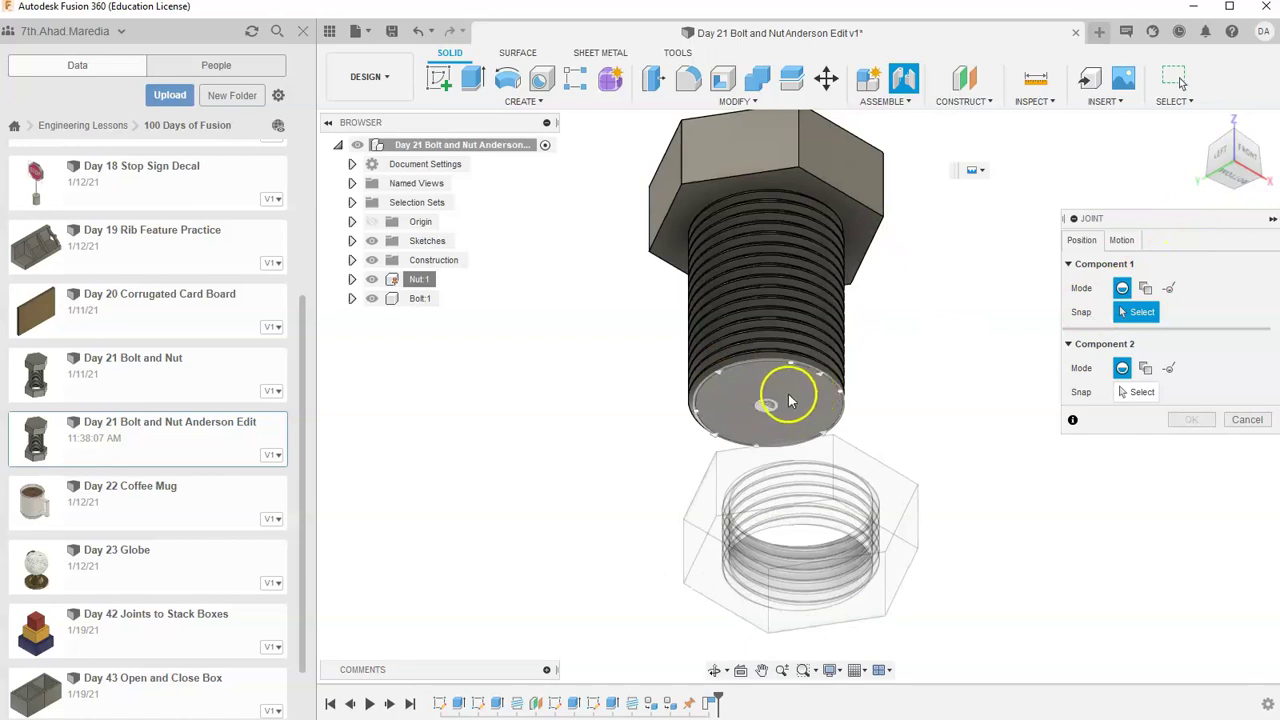
click(770, 407)
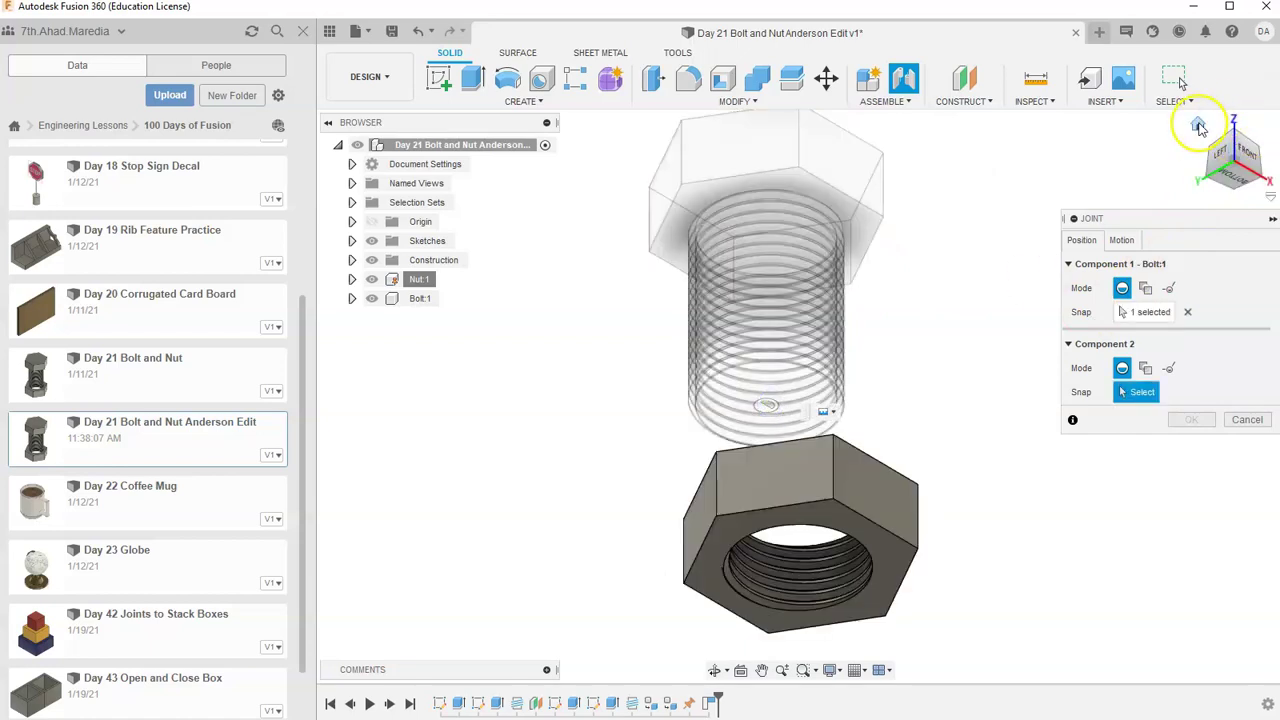
click(1199, 127)
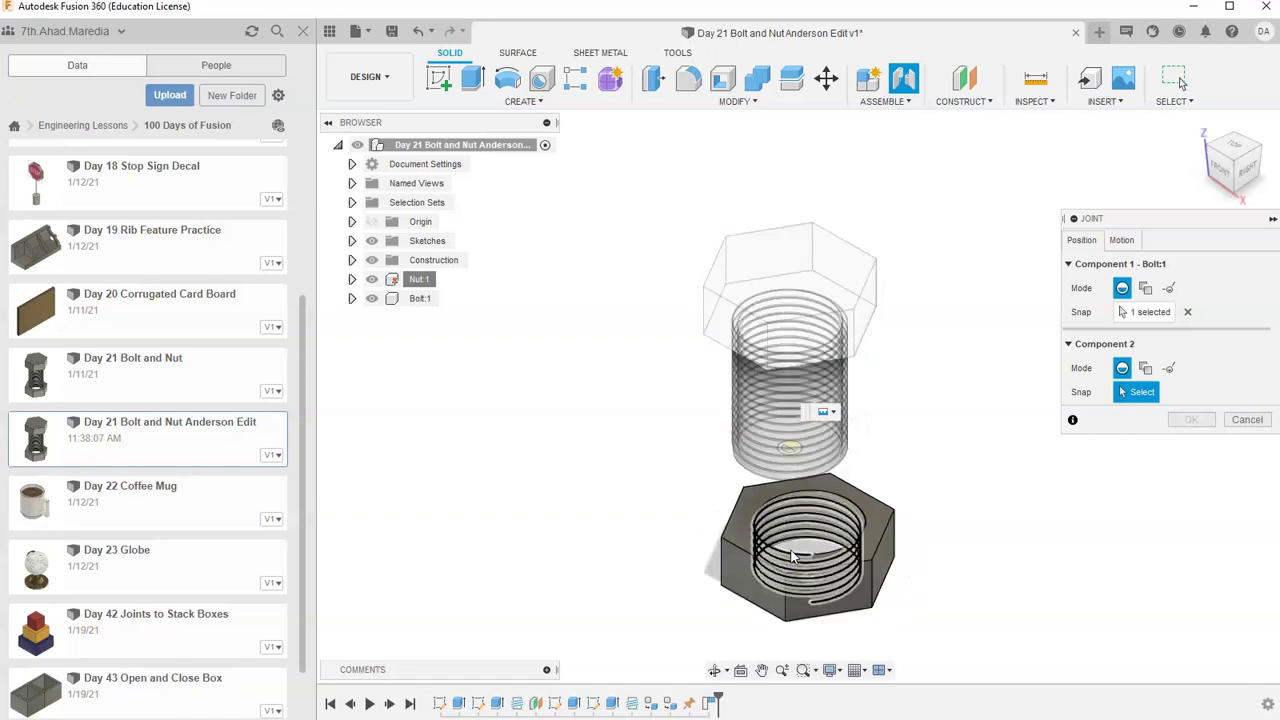
scroll(786, 556, up, 5)
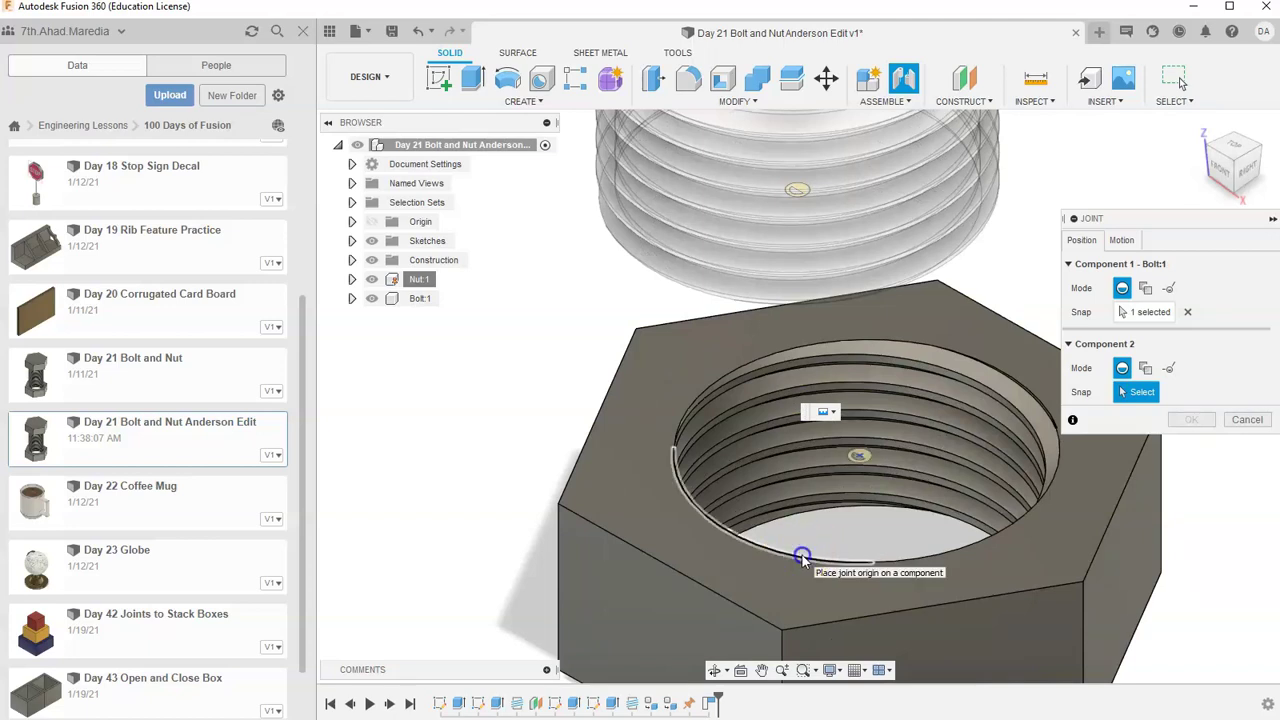
click(802, 557)
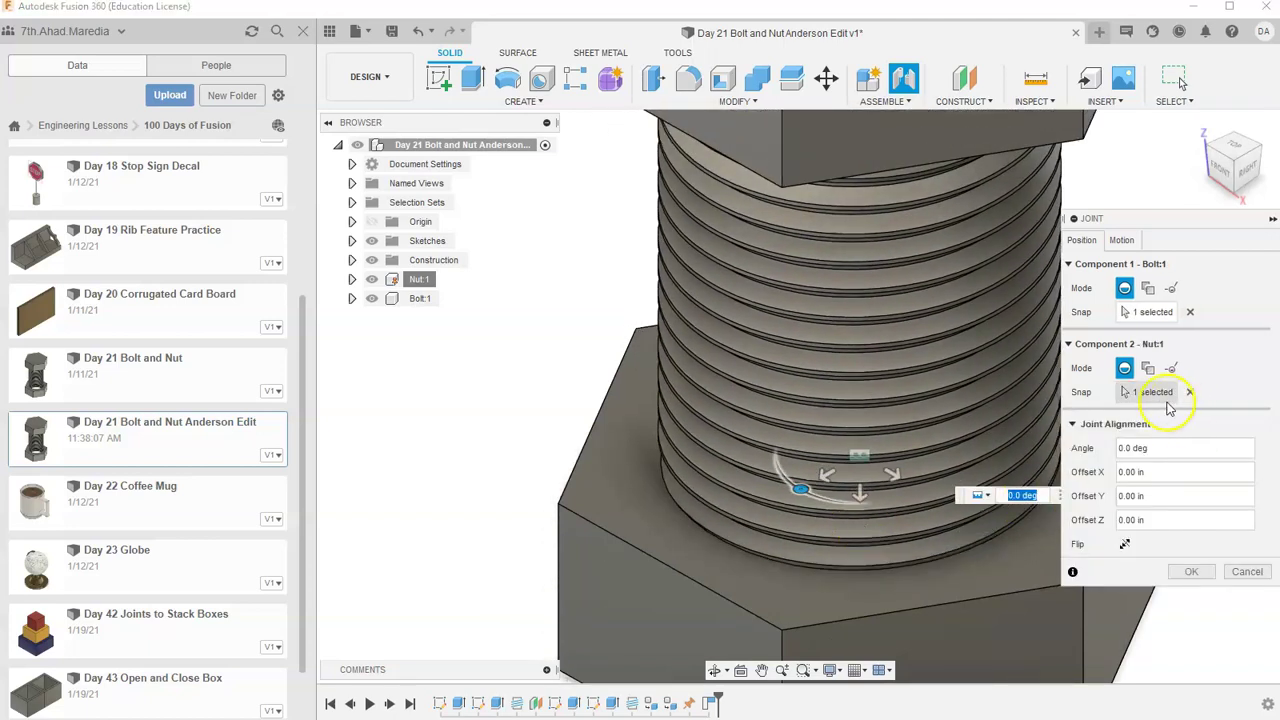
Give the bolt-to-nut joint Cylindrical motion about the Z axis and create it
click(1121, 241)
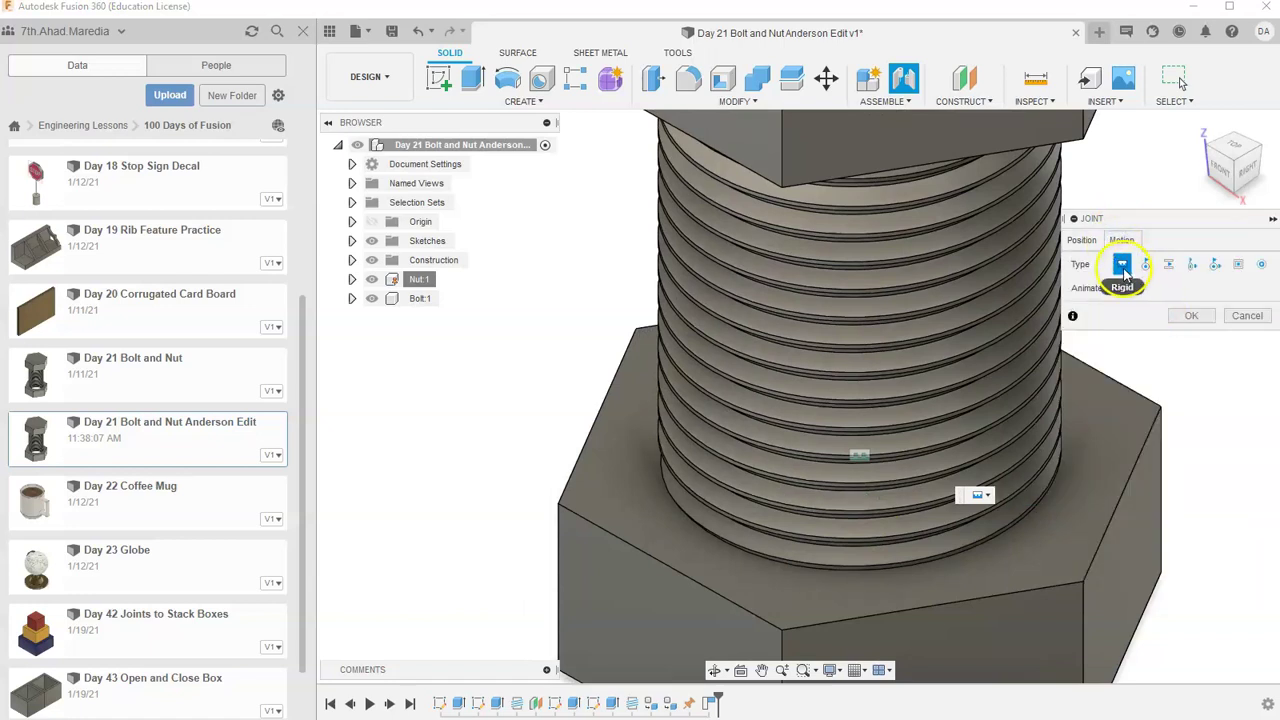
click(1145, 265)
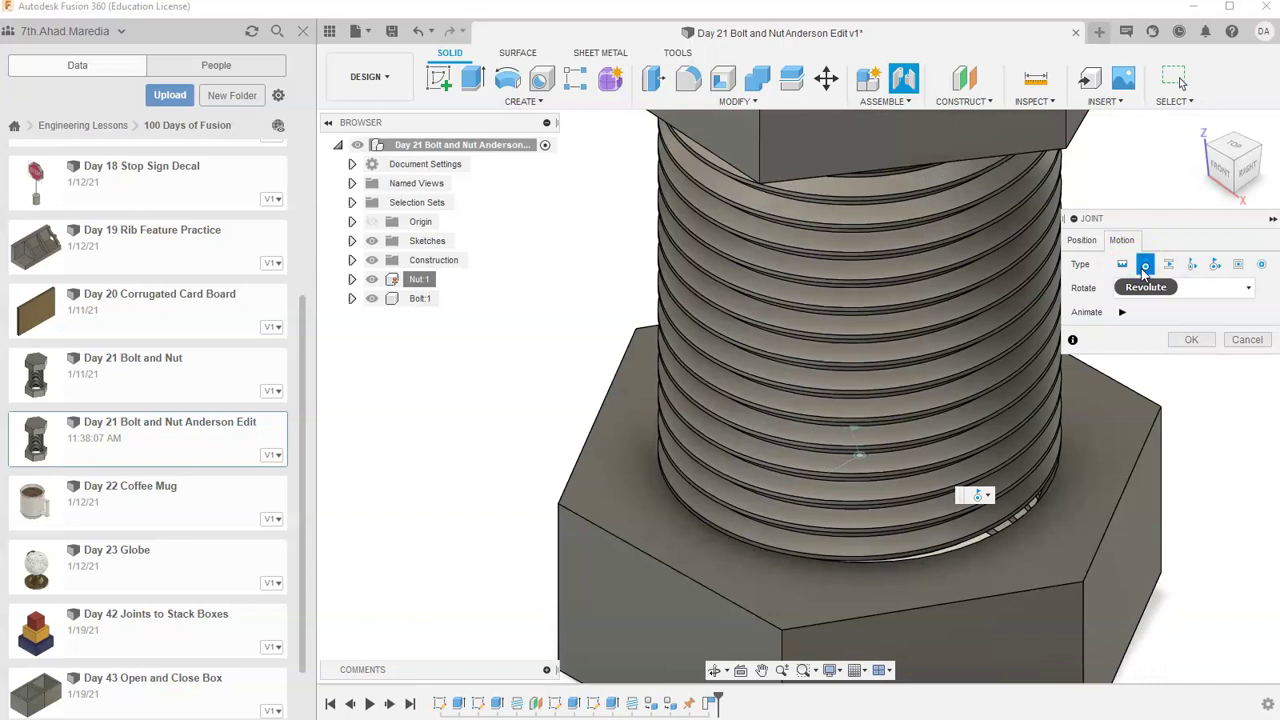
click(1122, 264)
click(1198, 264)
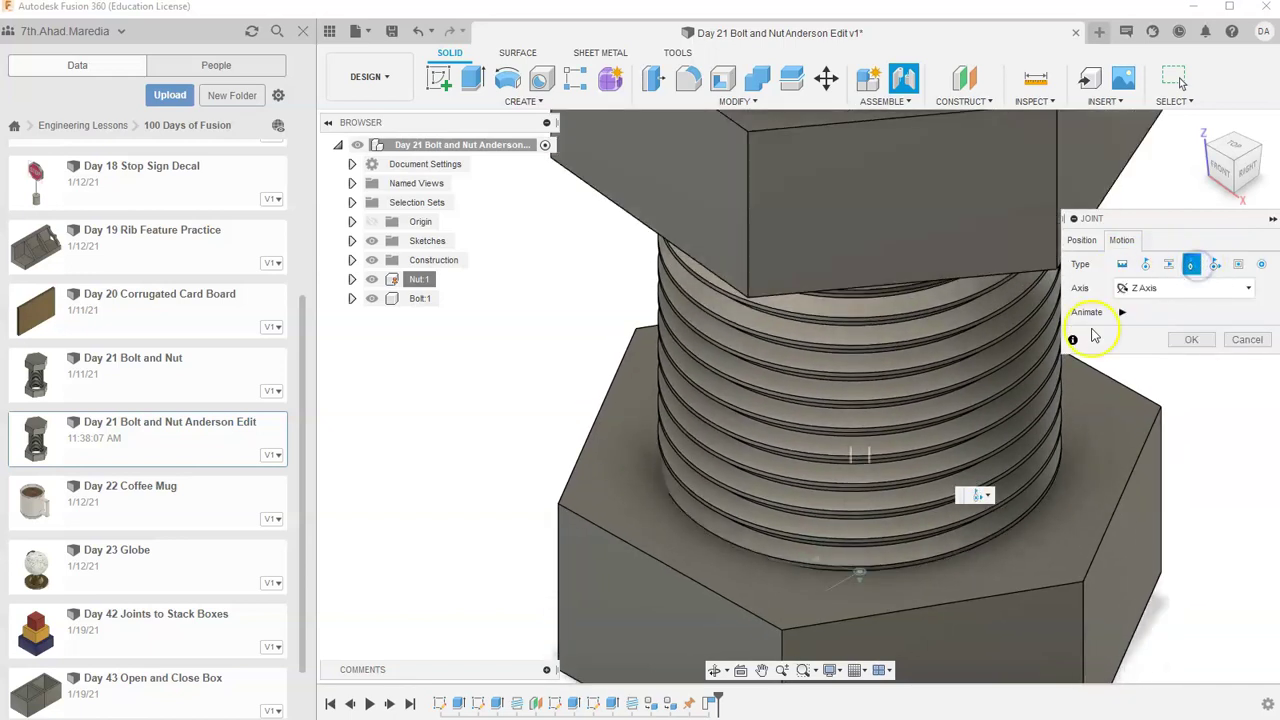
scroll(965, 420, down, 3)
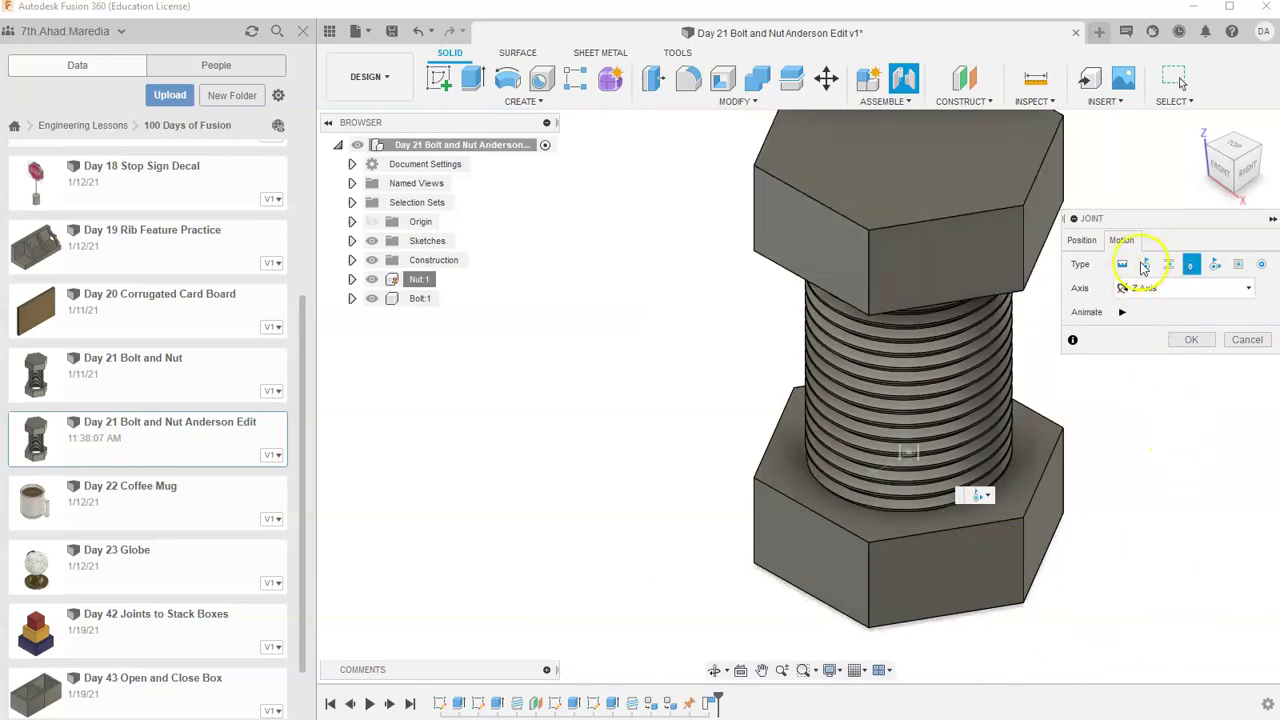
click(1081, 241)
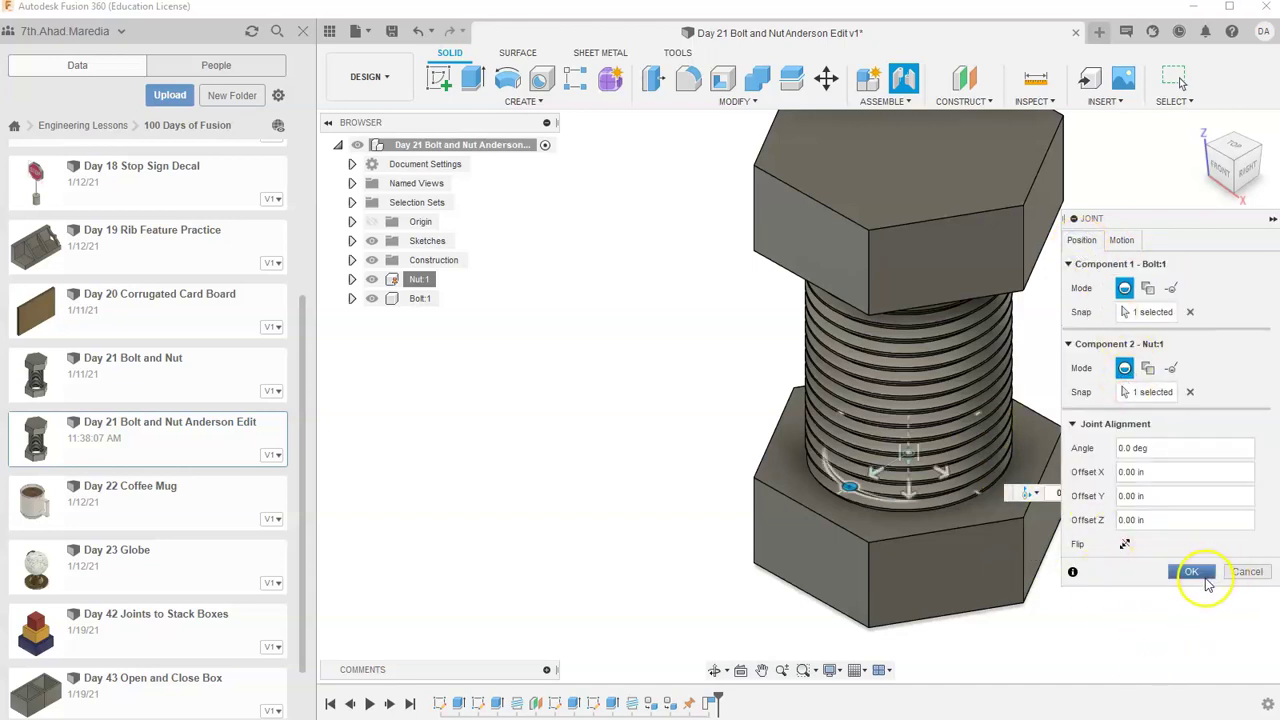
click(1193, 573)
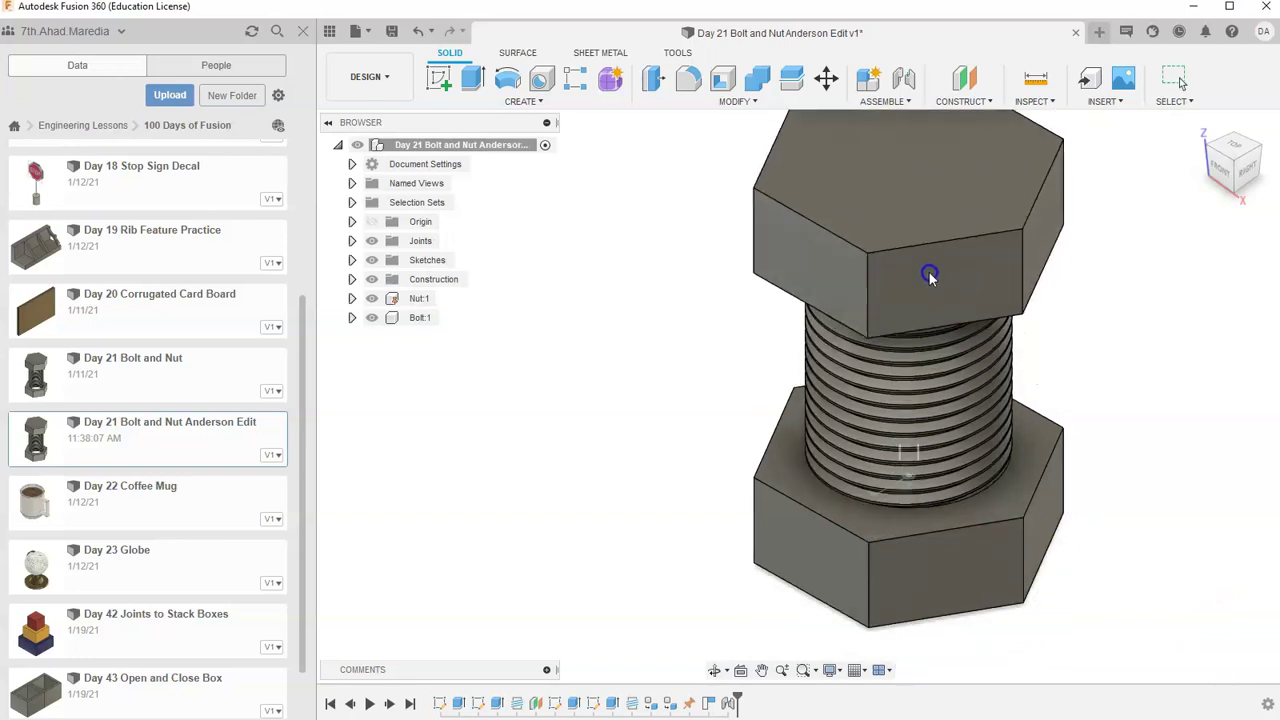
Test the cylindrical joint by moving the bolt by its head relative to the grounded nut
click(711, 260)
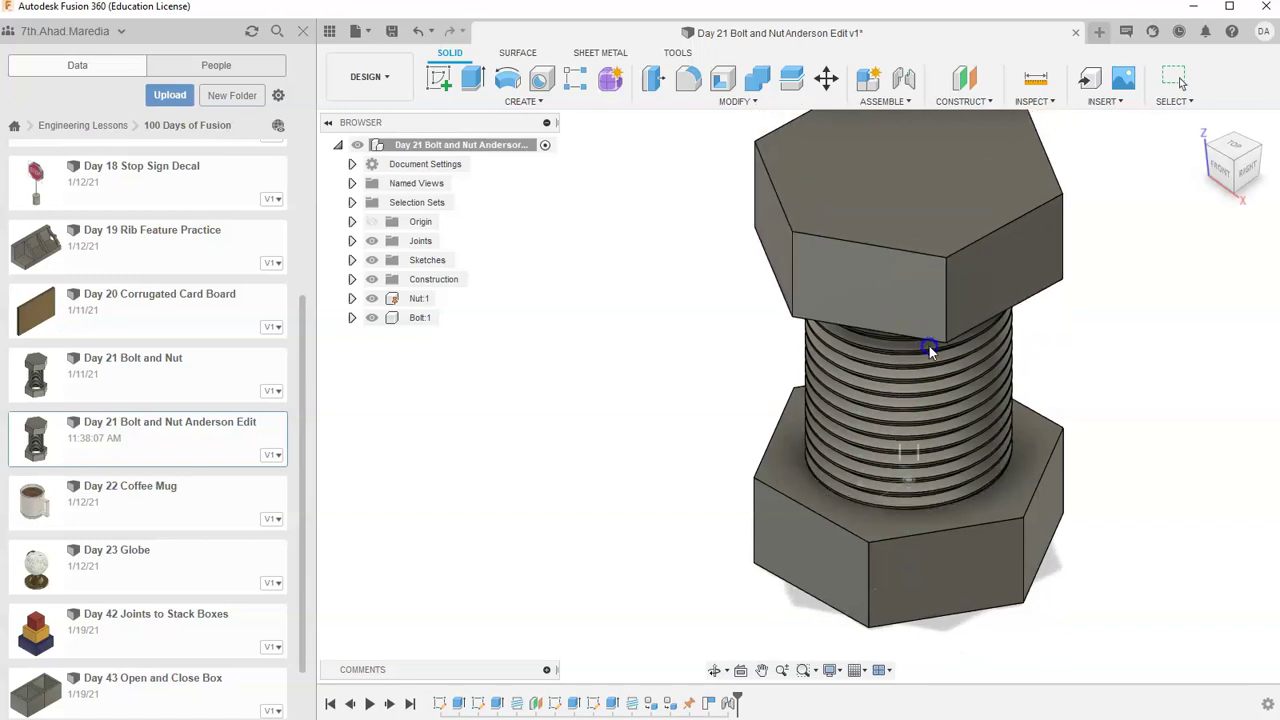
drag(932, 319, 937, 338)
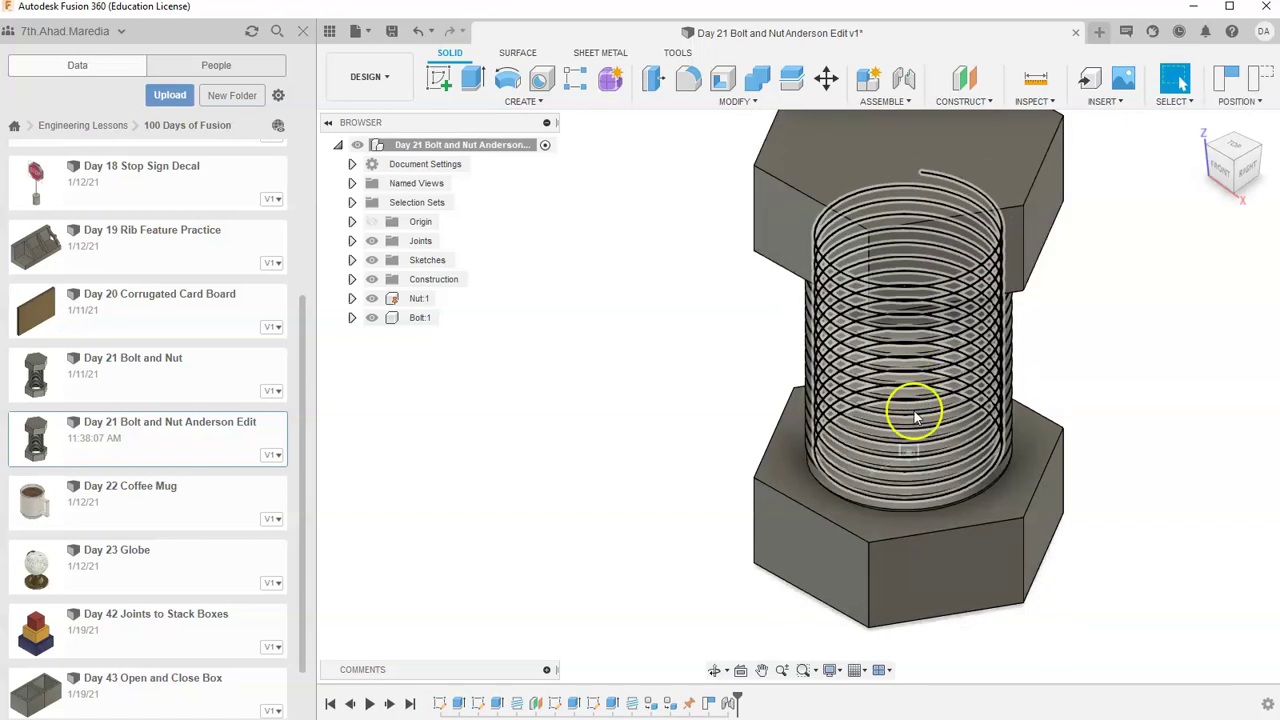
click(680, 376)
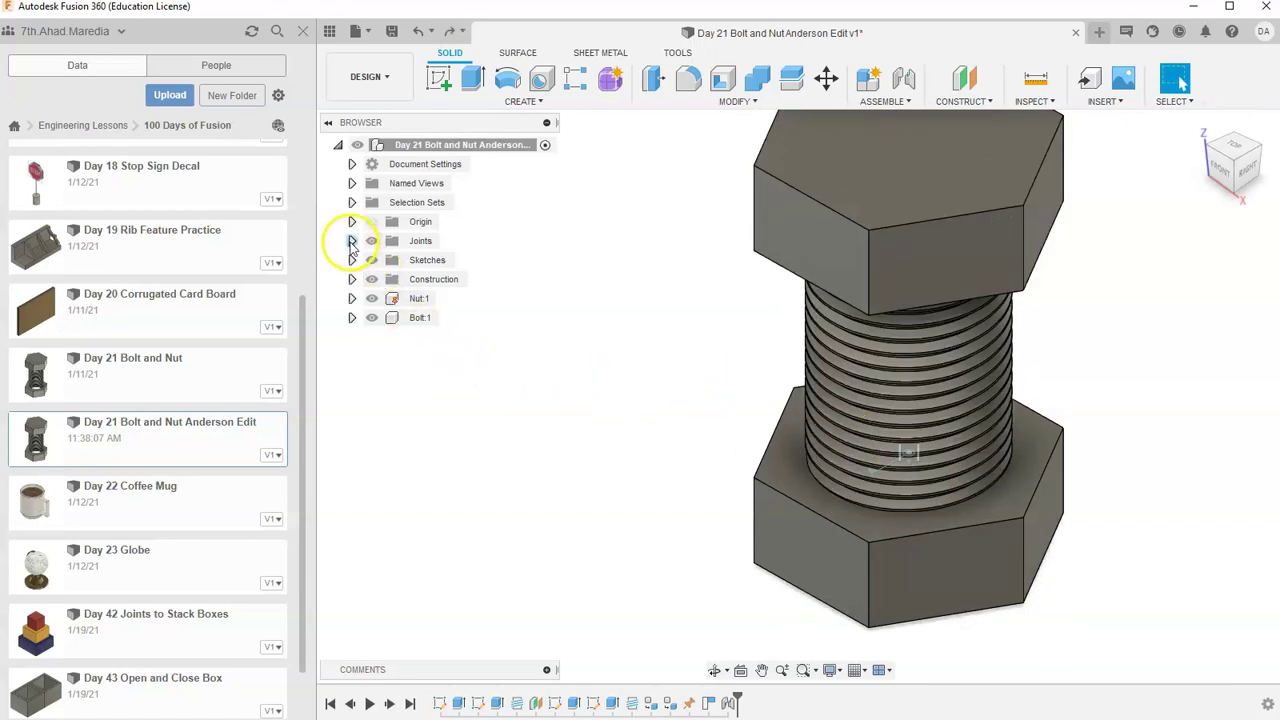
Open the joint limits of the cylindrical joint Cyl1 for editing and choose the Slide motion, with no rest position
click(351, 241)
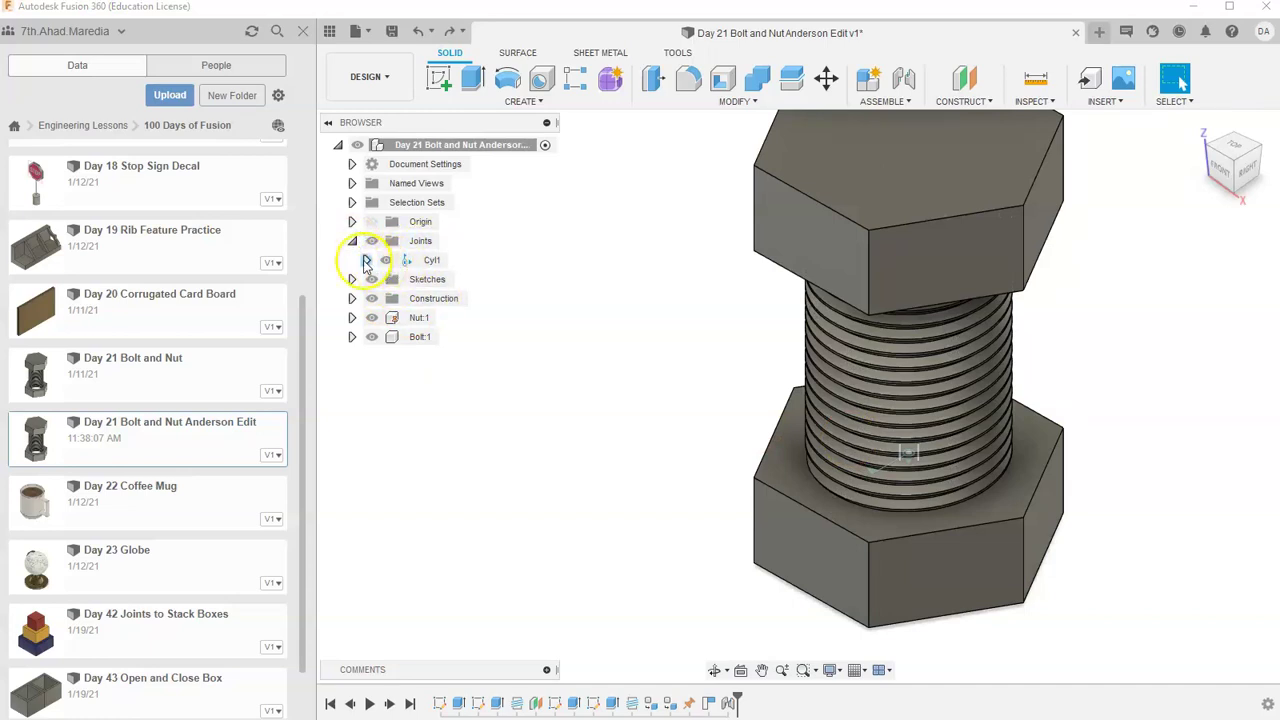
right_click(428, 262)
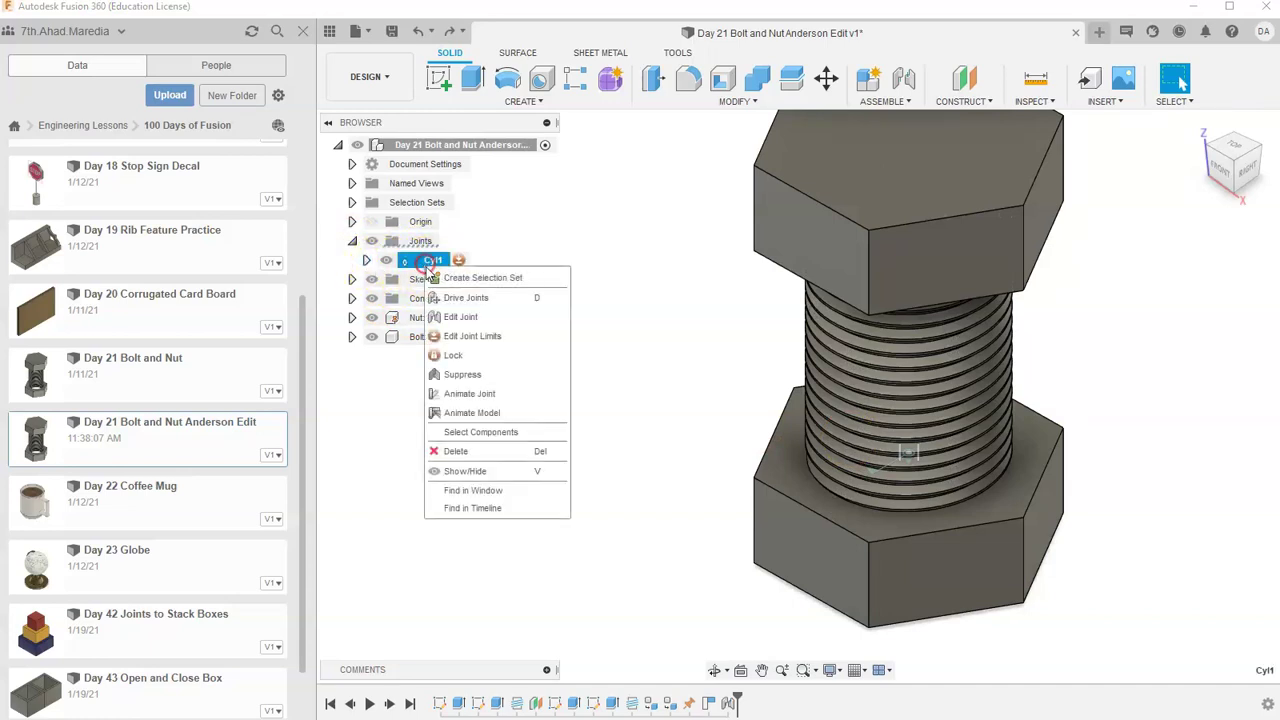
click(445, 337)
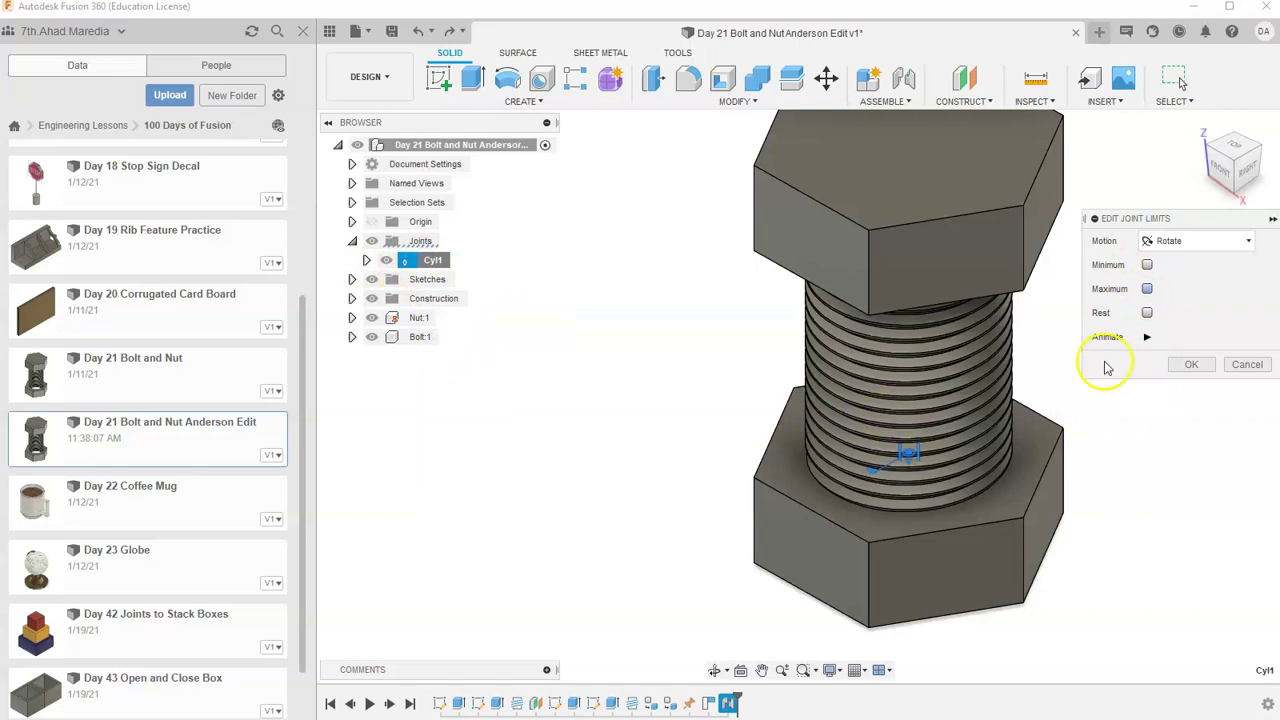
click(1147, 314)
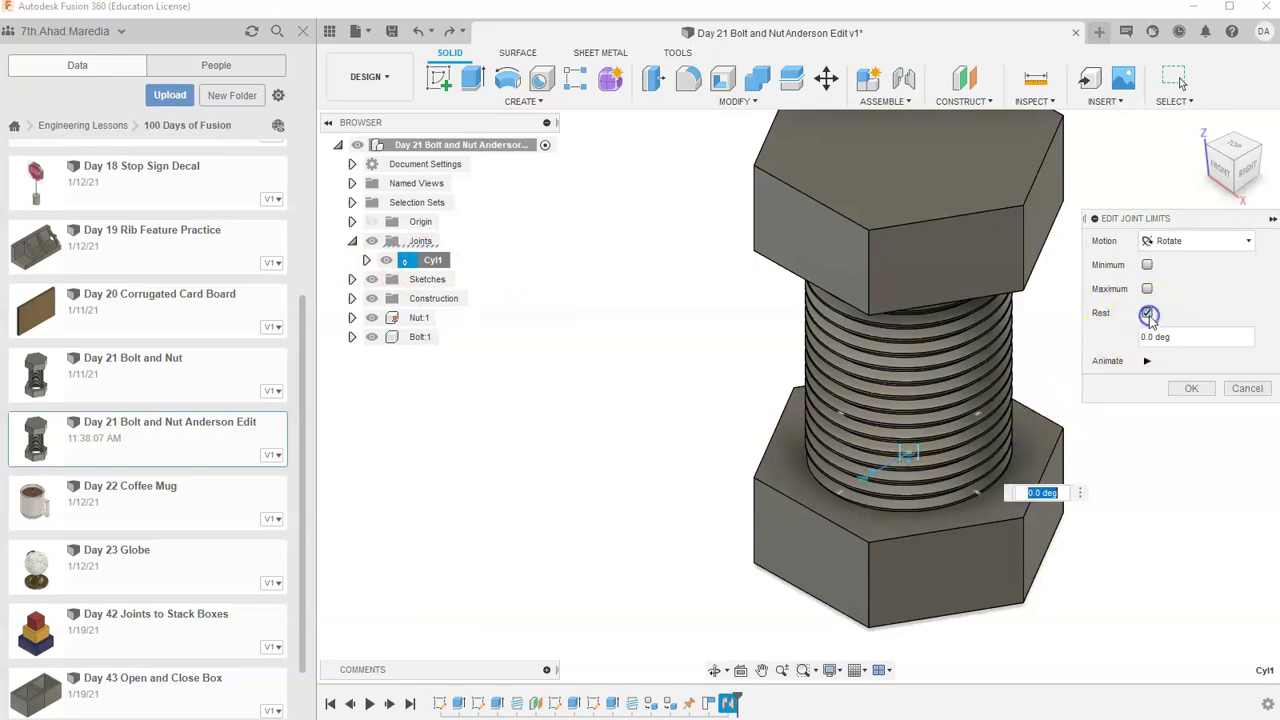
click(1147, 313)
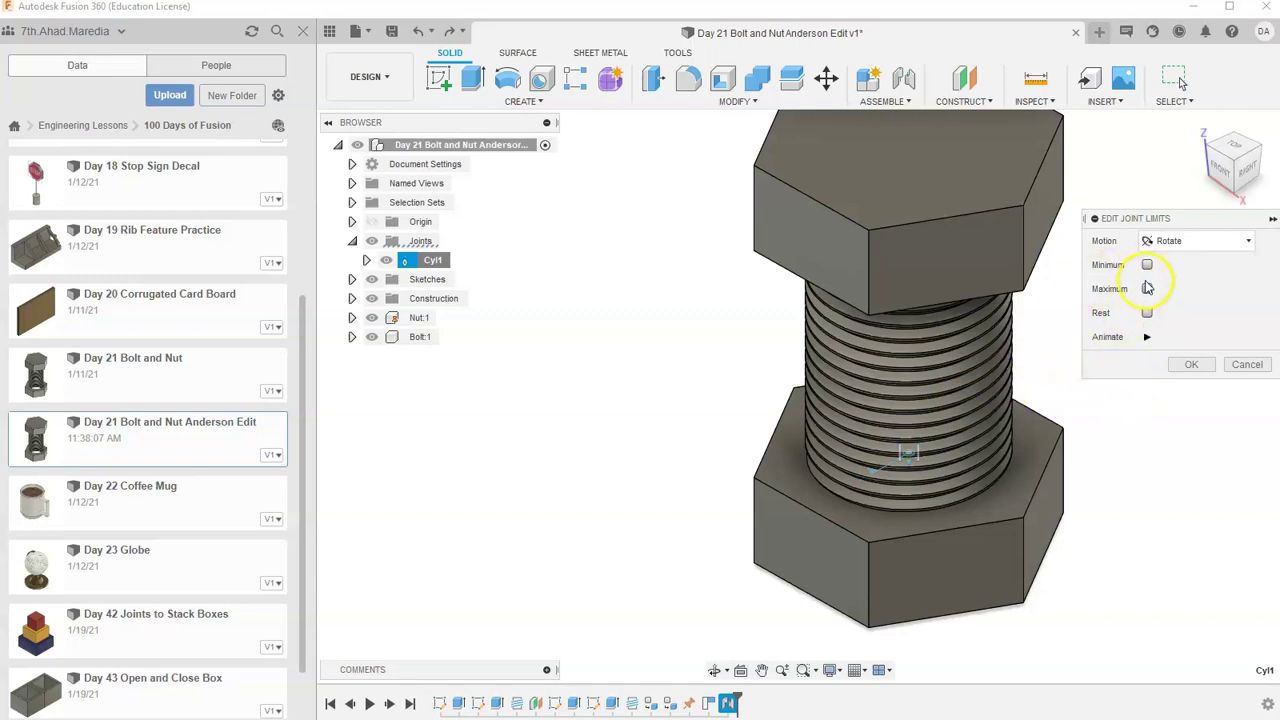
click(1179, 242)
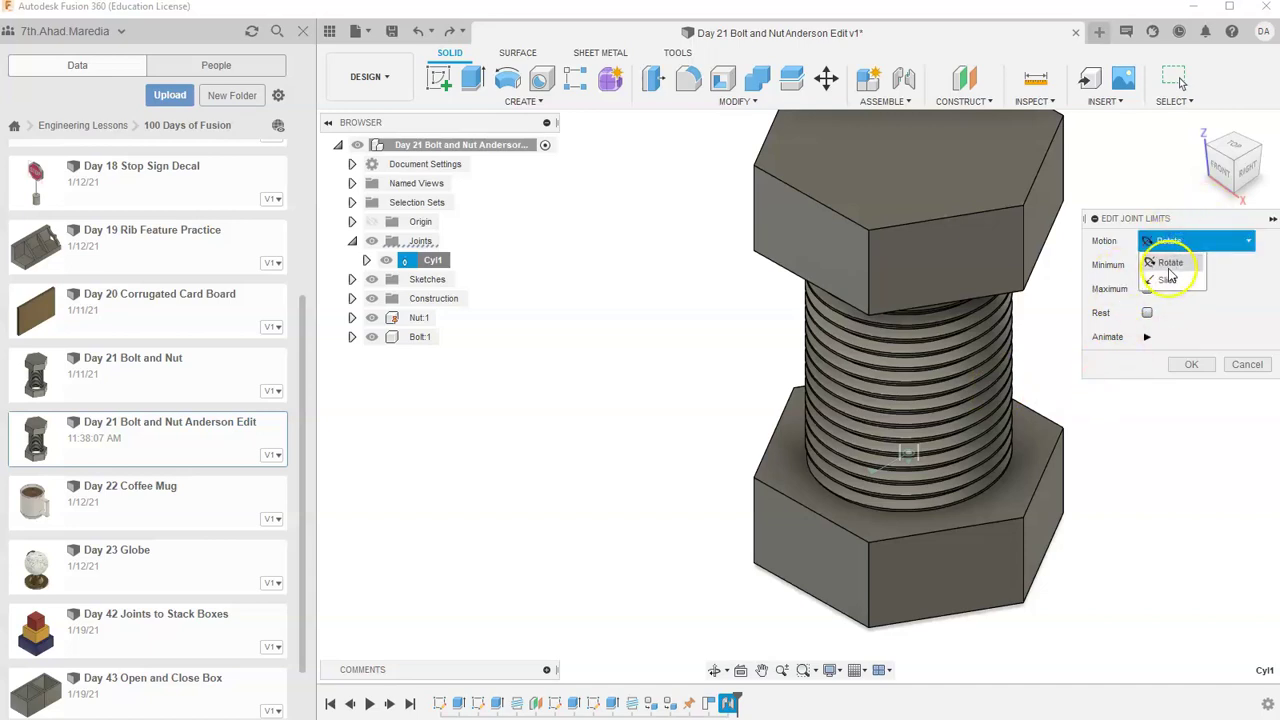
click(1167, 279)
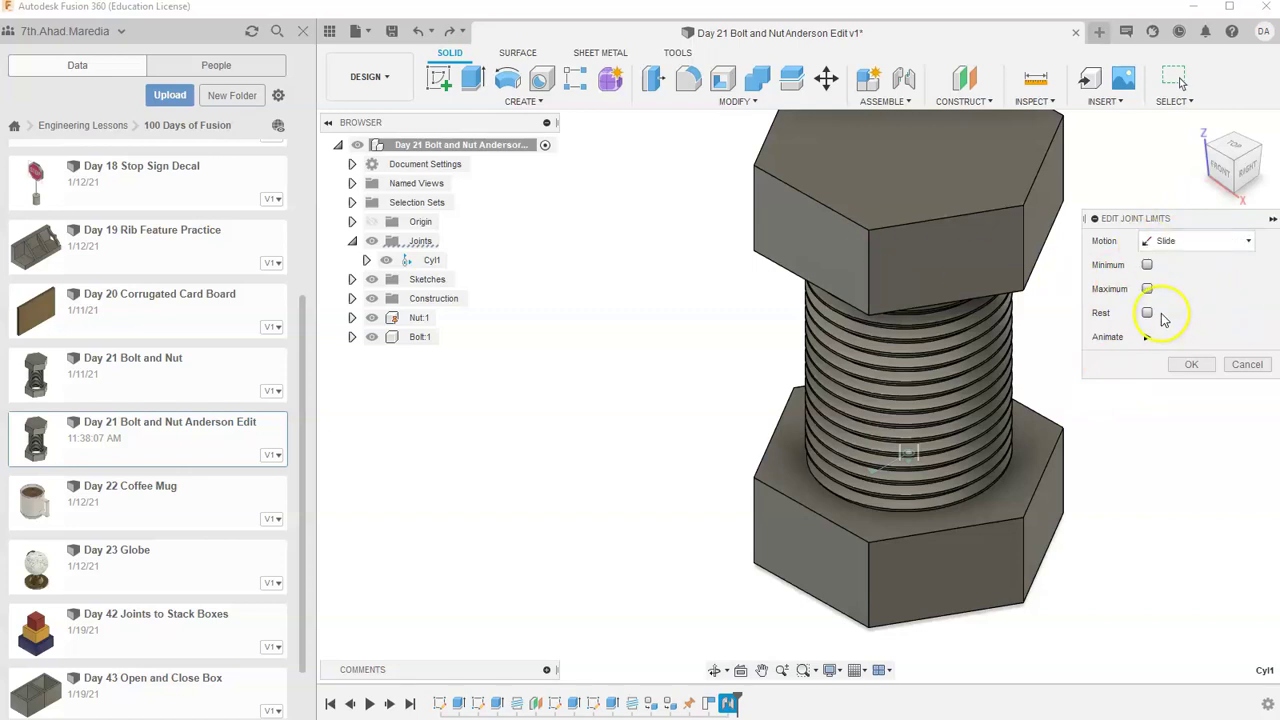
click(1162, 243)
click(1166, 241)
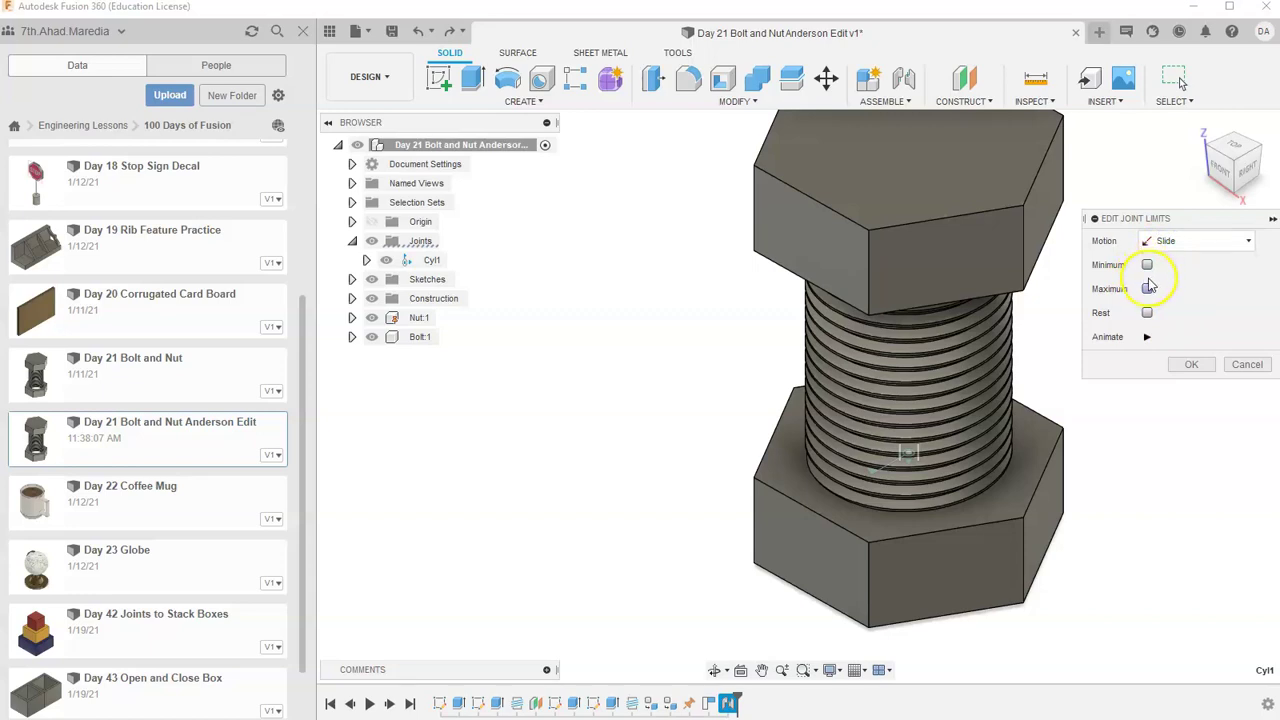
Enable the minimum slide limit, set it to 1 in and check the bolt's position from the front
click(1147, 265)
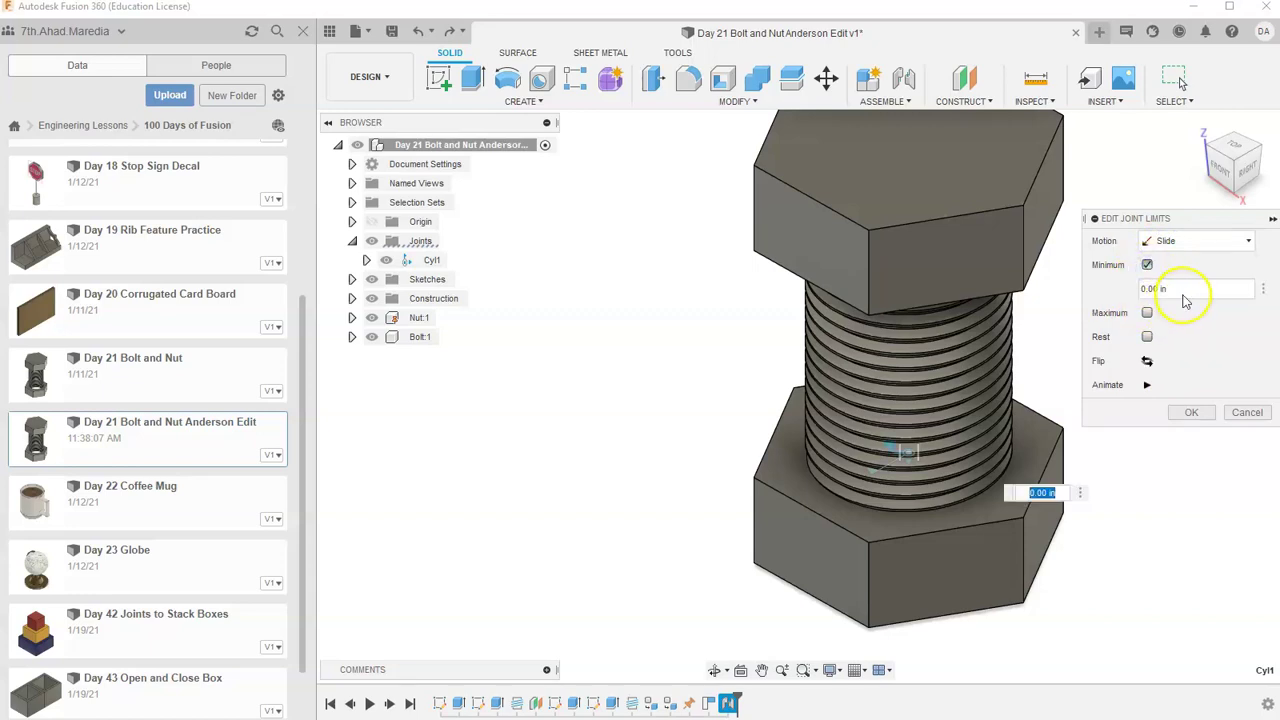
click(1184, 290)
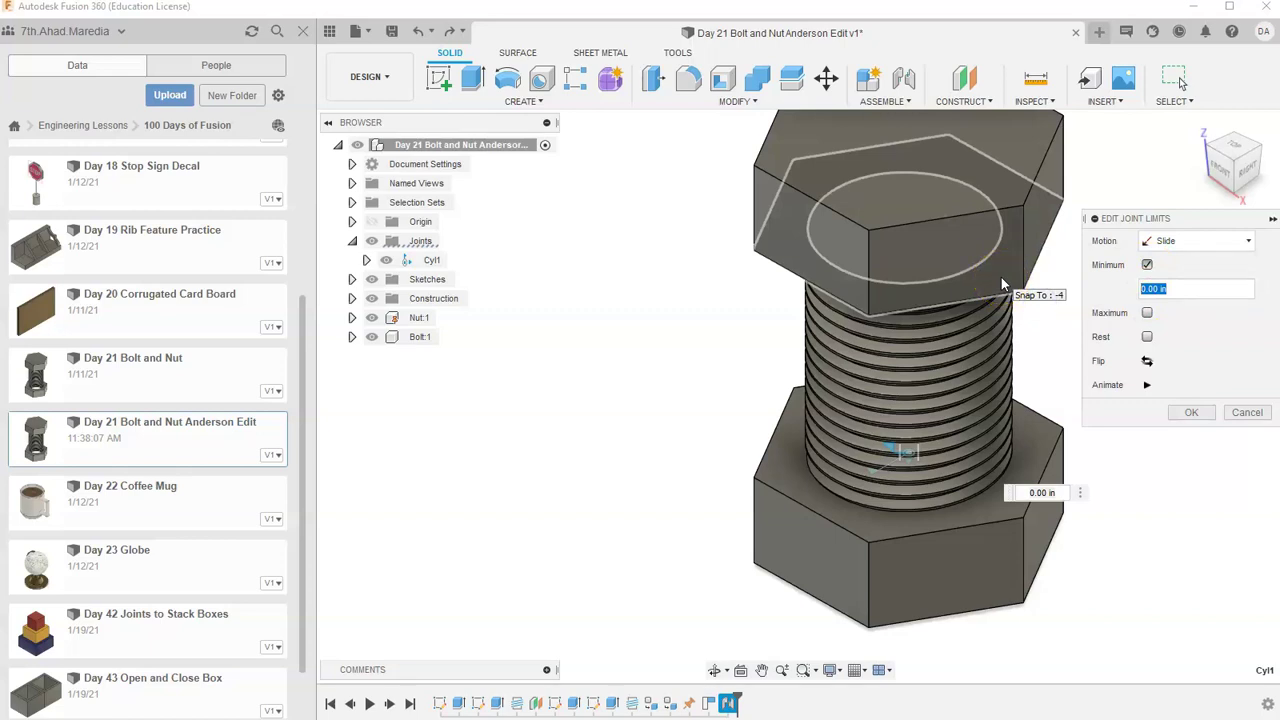
text(1)
click(1220, 178)
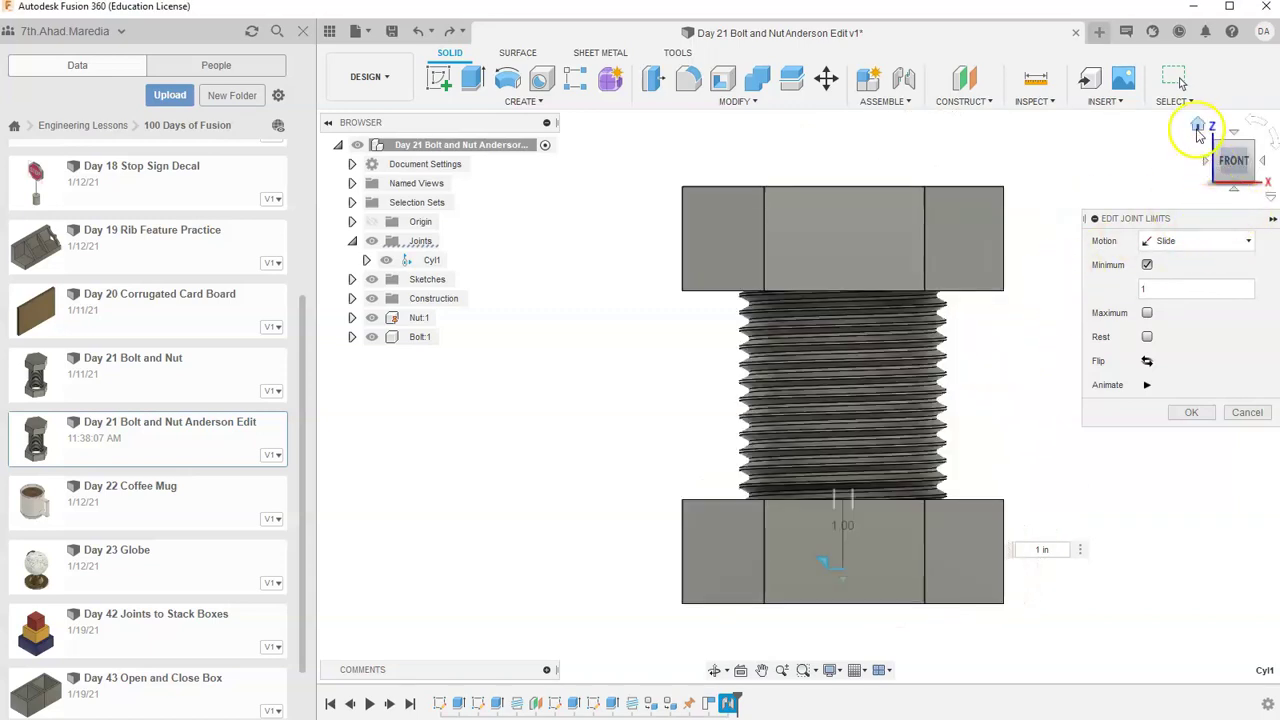
click(1198, 127)
Raise the minimum slide limit through 3, 3.5 and 3.75 in to 4 in, so the bolt head sits on the nut
click(1165, 288)
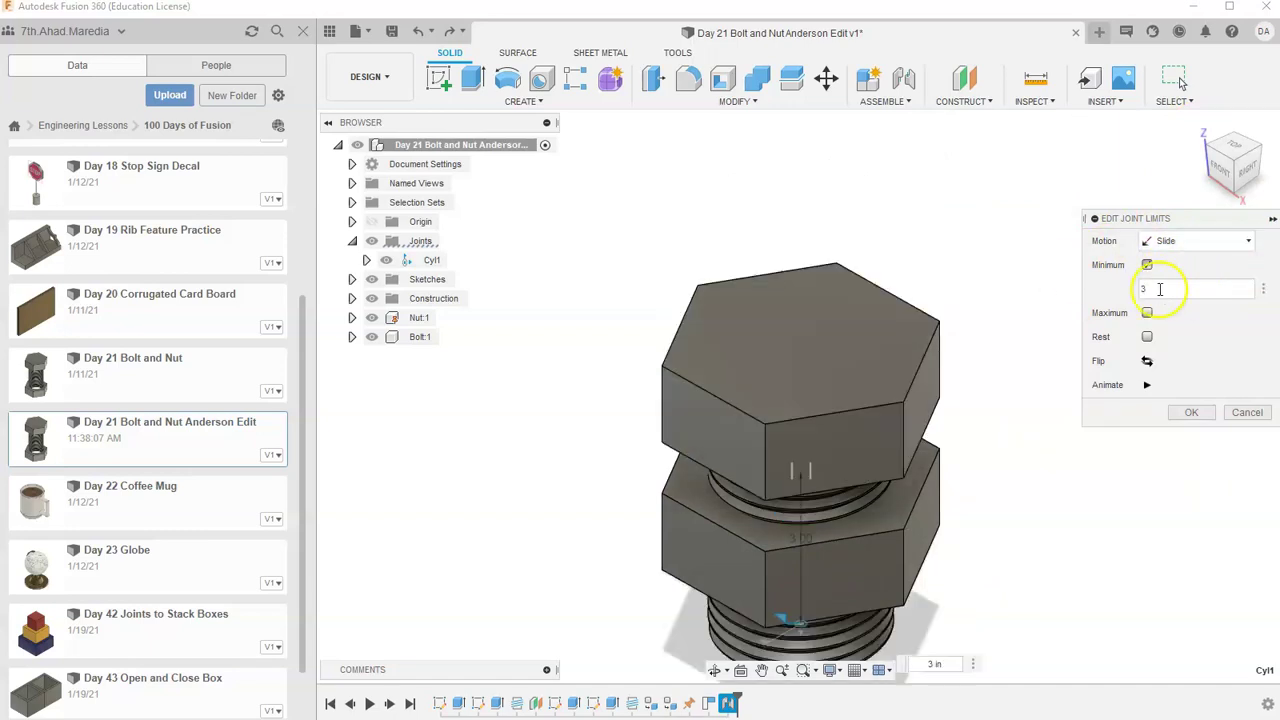
click(1247, 190)
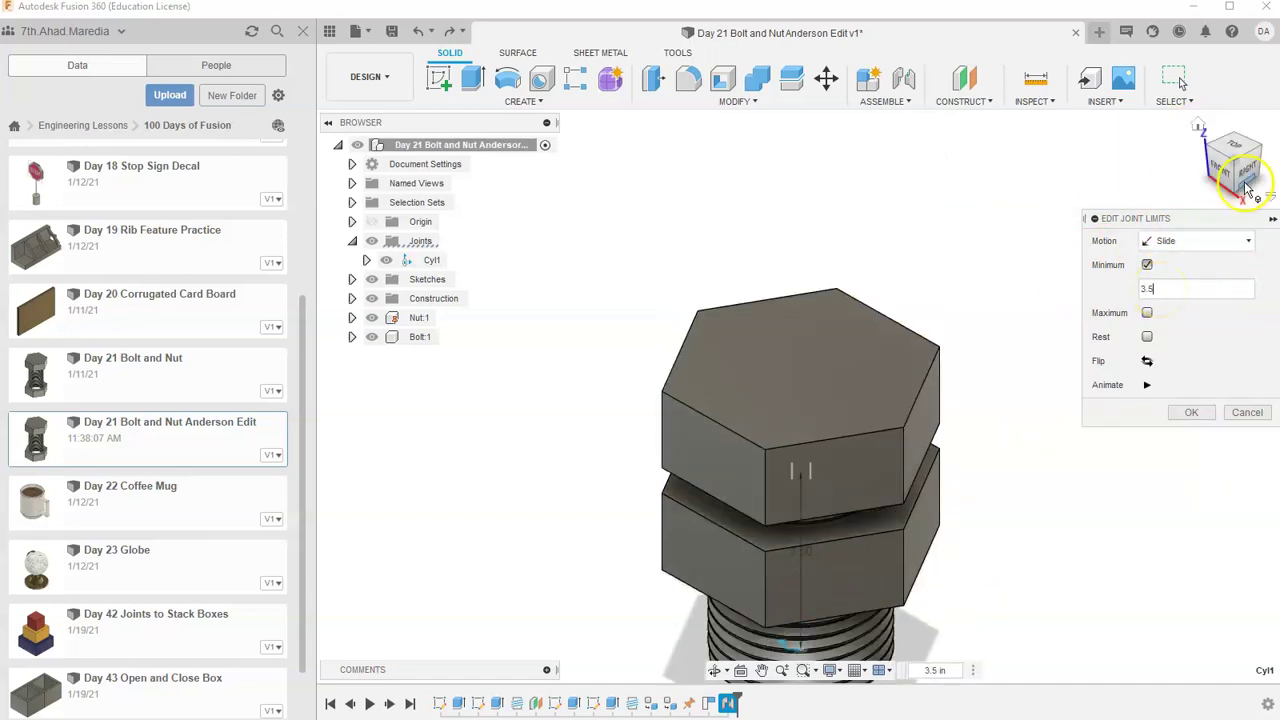
click(1160, 288)
text(3.75)
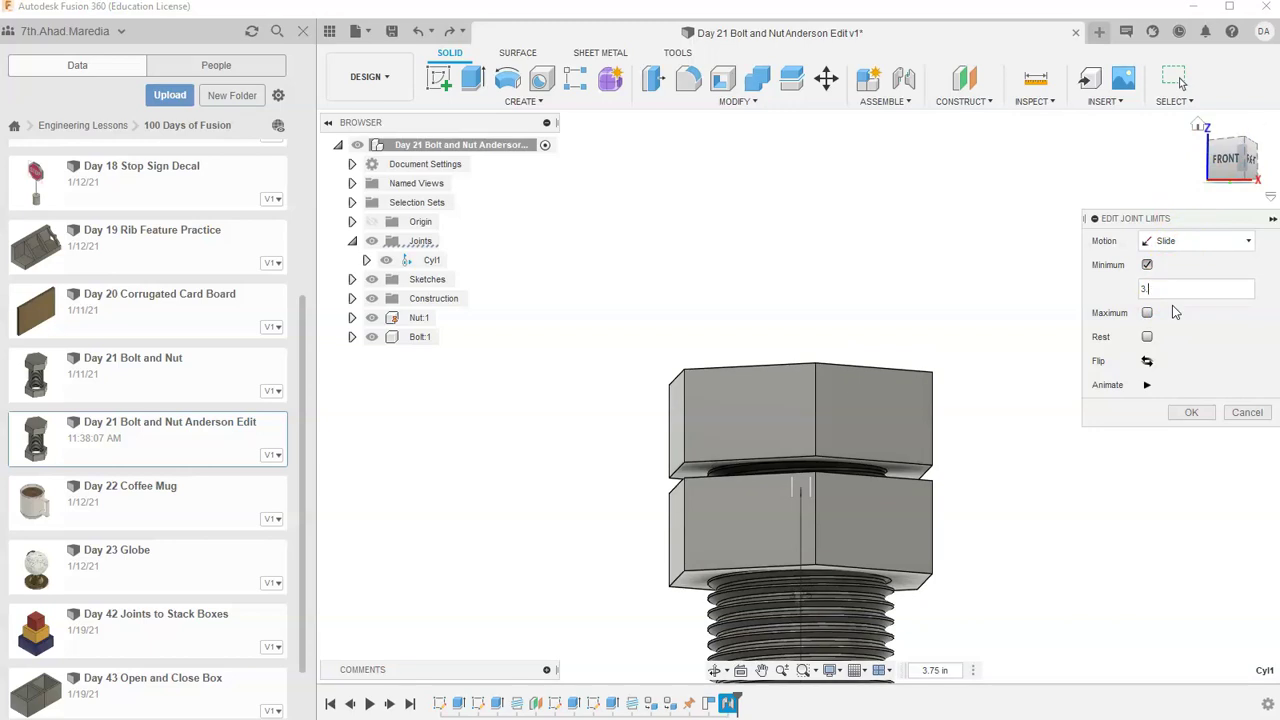
click(726, 354)
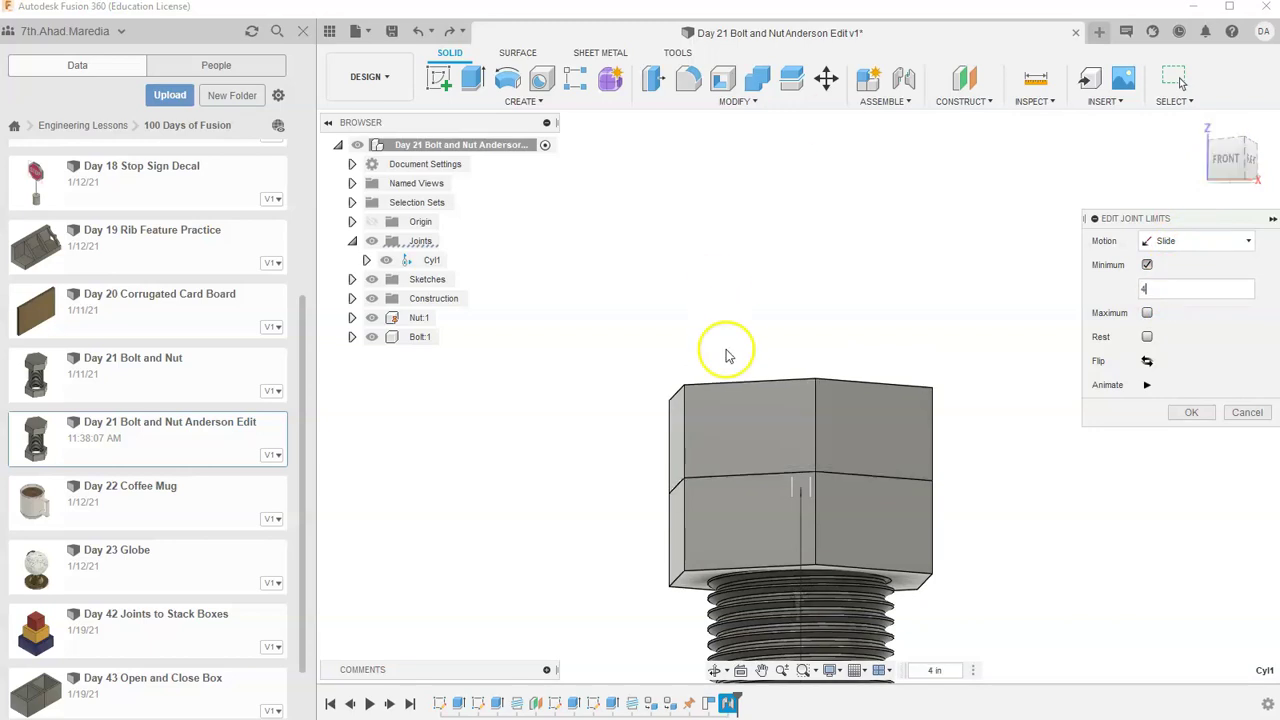
scroll(794, 517, down, 2)
scroll(829, 459, down, 1)
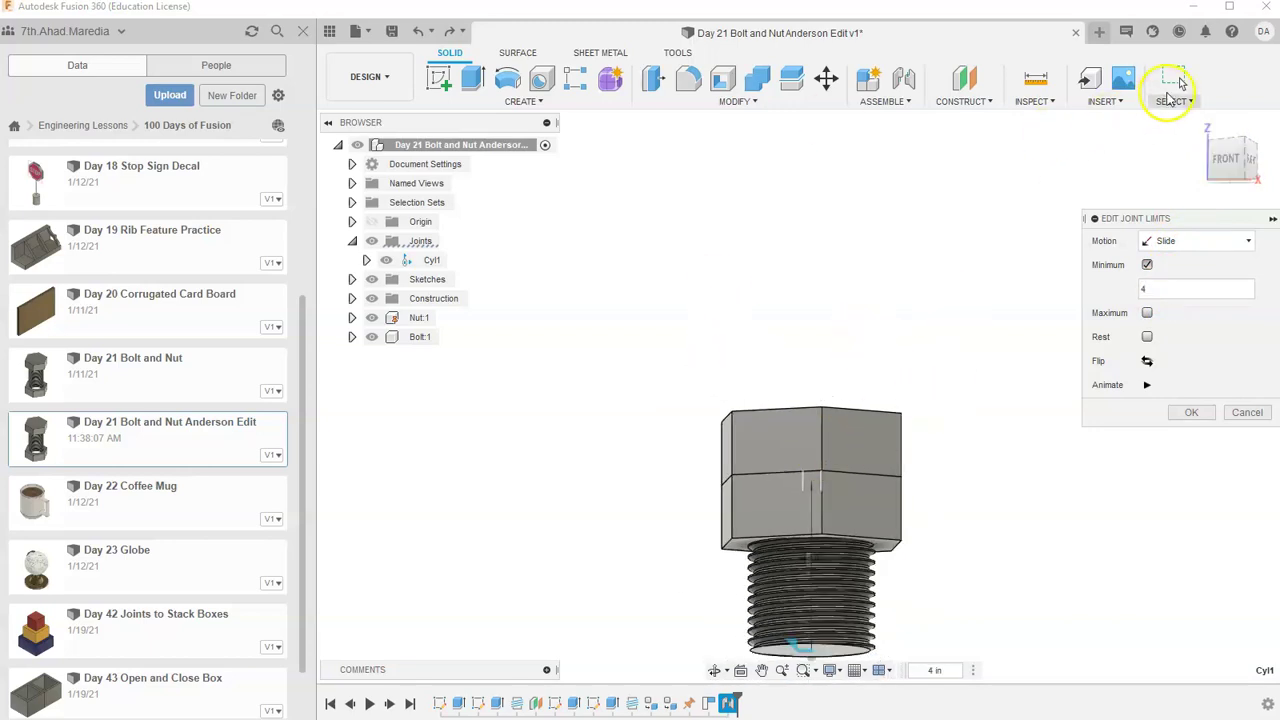
click(1200, 127)
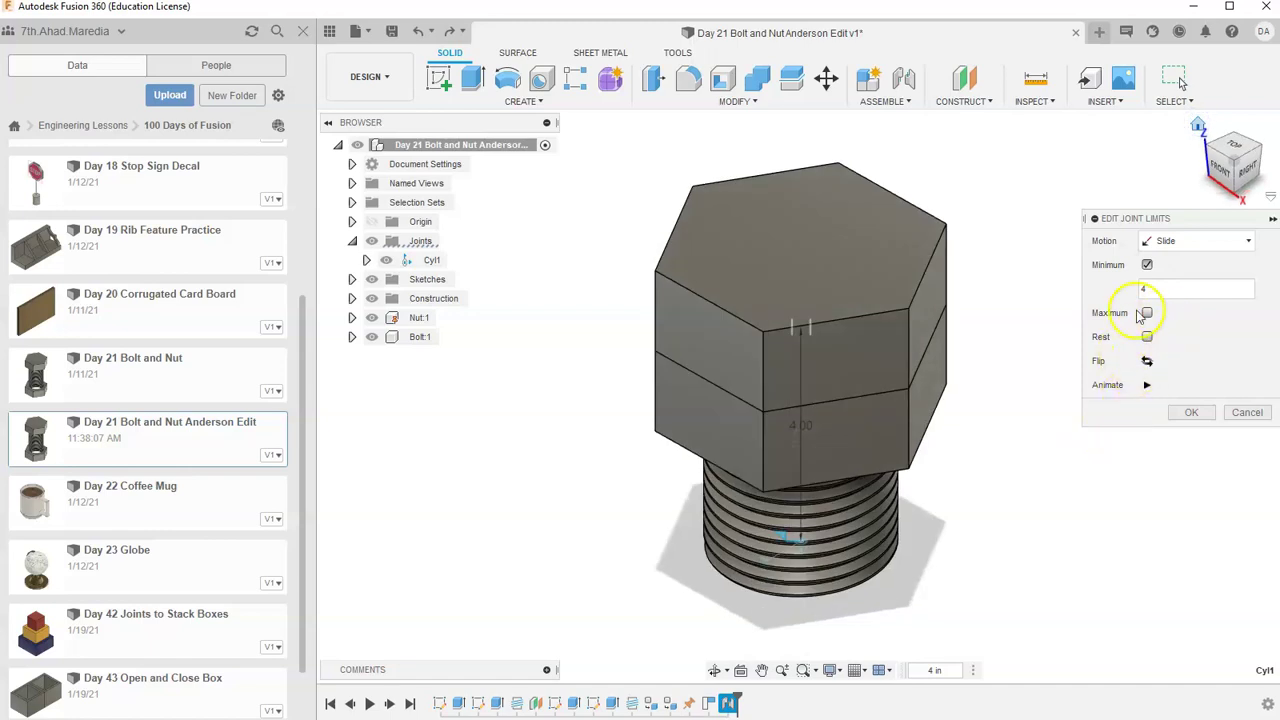
Set both the minimum and maximum slide limits of the cylindrical joint to 0 in and test the bolt's movement by its head
click(1147, 314)
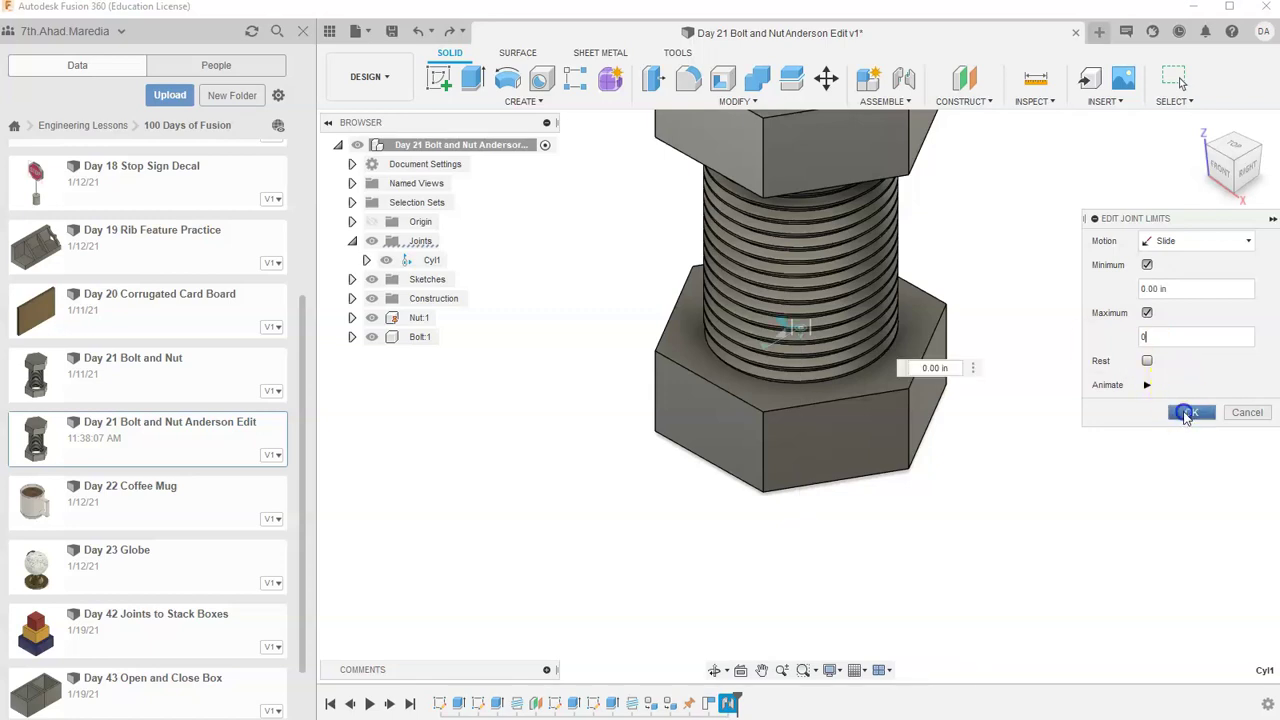
click(1185, 413)
mouse_move(811, 134)
mouse_down()
mouse_move(814, 309)
mouse_move(946, 134)
mouse_move(800, 150)
mouse_up()
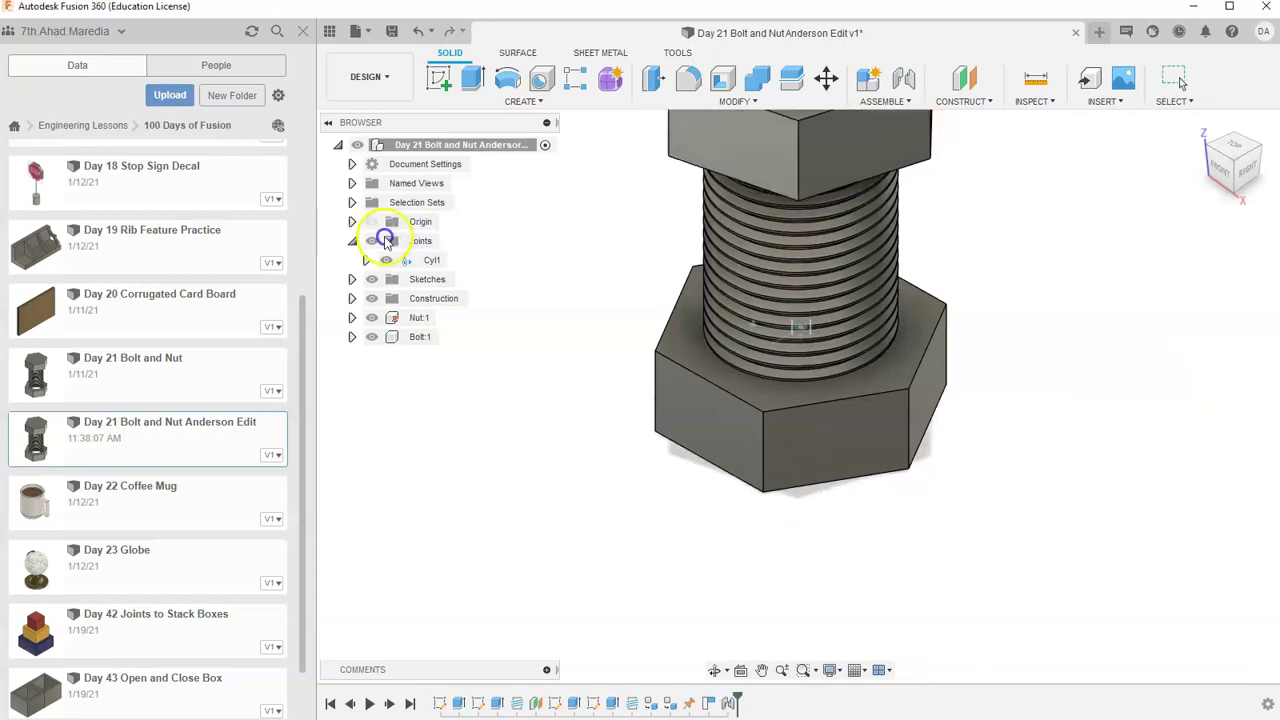
drag(385, 241, 411, 209)
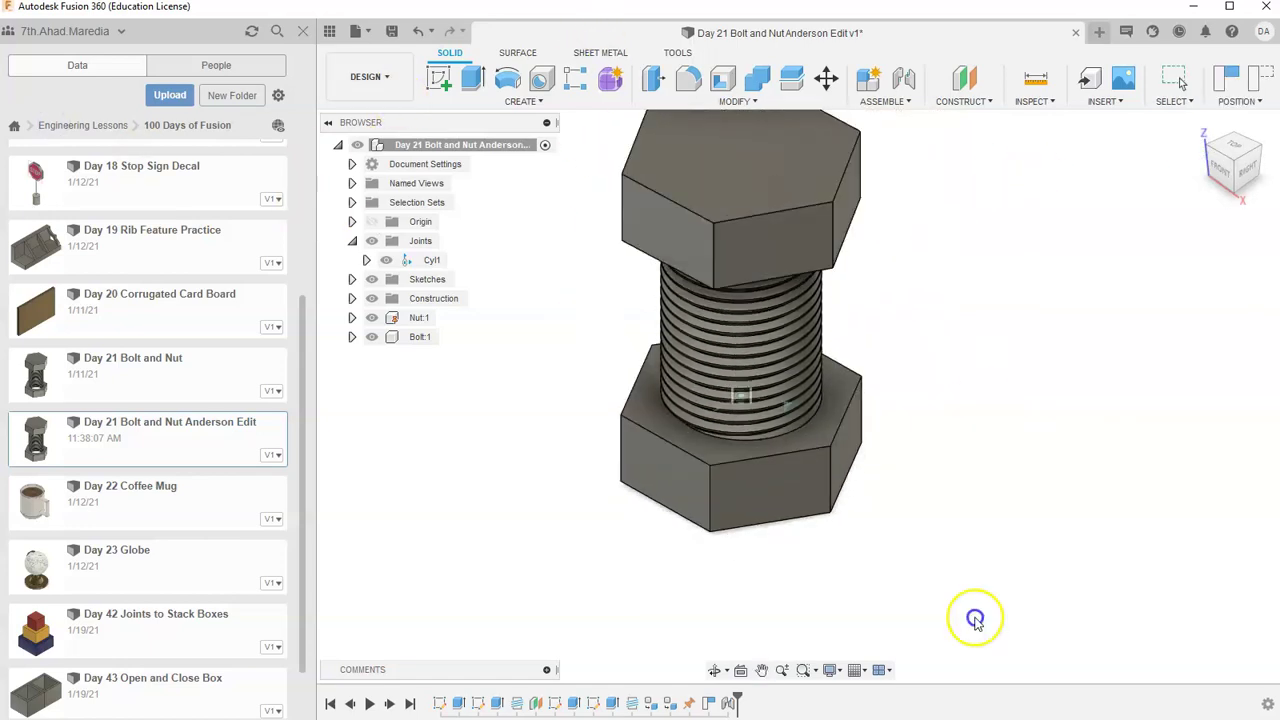
drag(700, 655, 817, 177)
scroll(838, 350, down, 2)
middle_drag(839, 350, 788, 509)
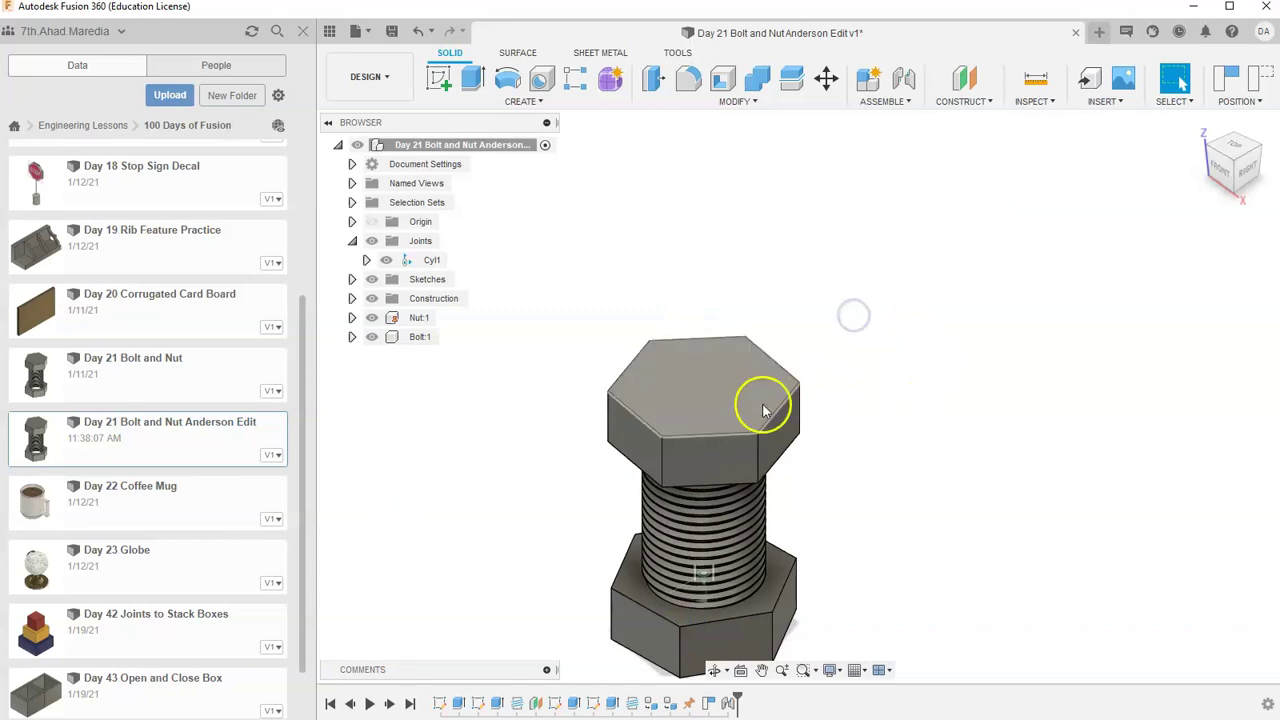
Edit the joint limits of Cyl1 for the Slide motion, keeping the minimum at 0 in and setting the maximum to 4 in
right_click(432, 262)
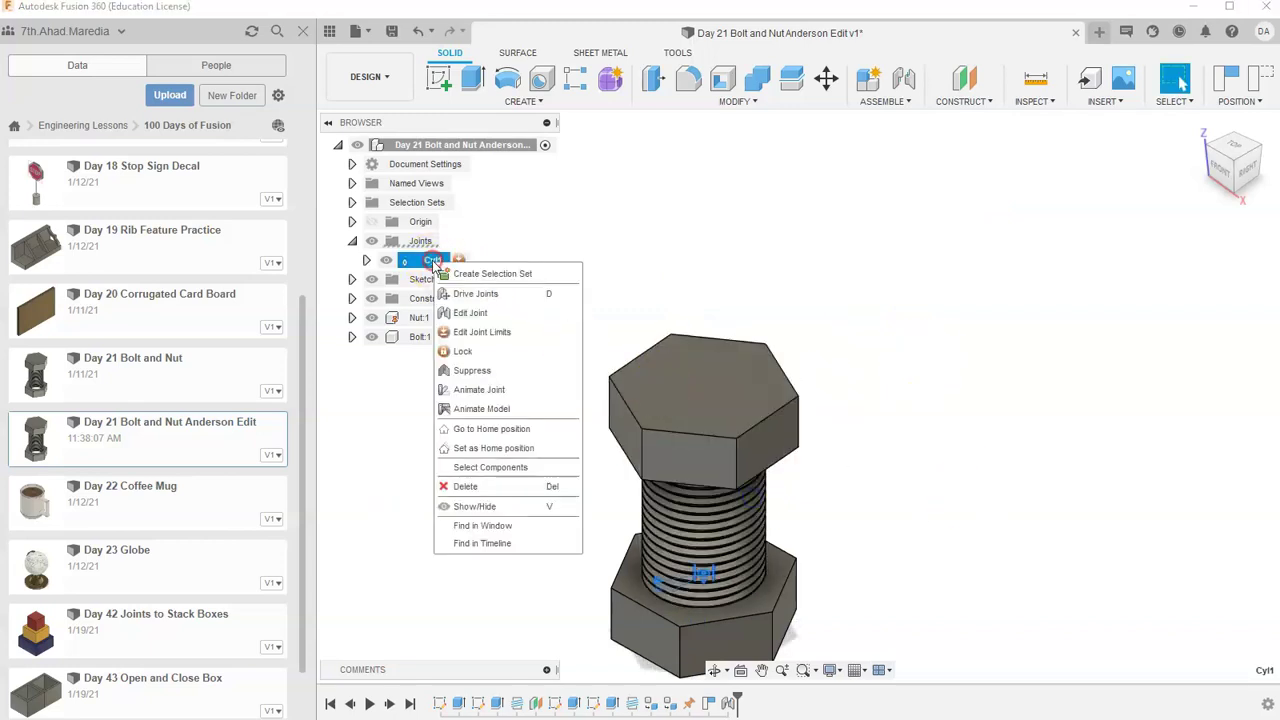
click(475, 332)
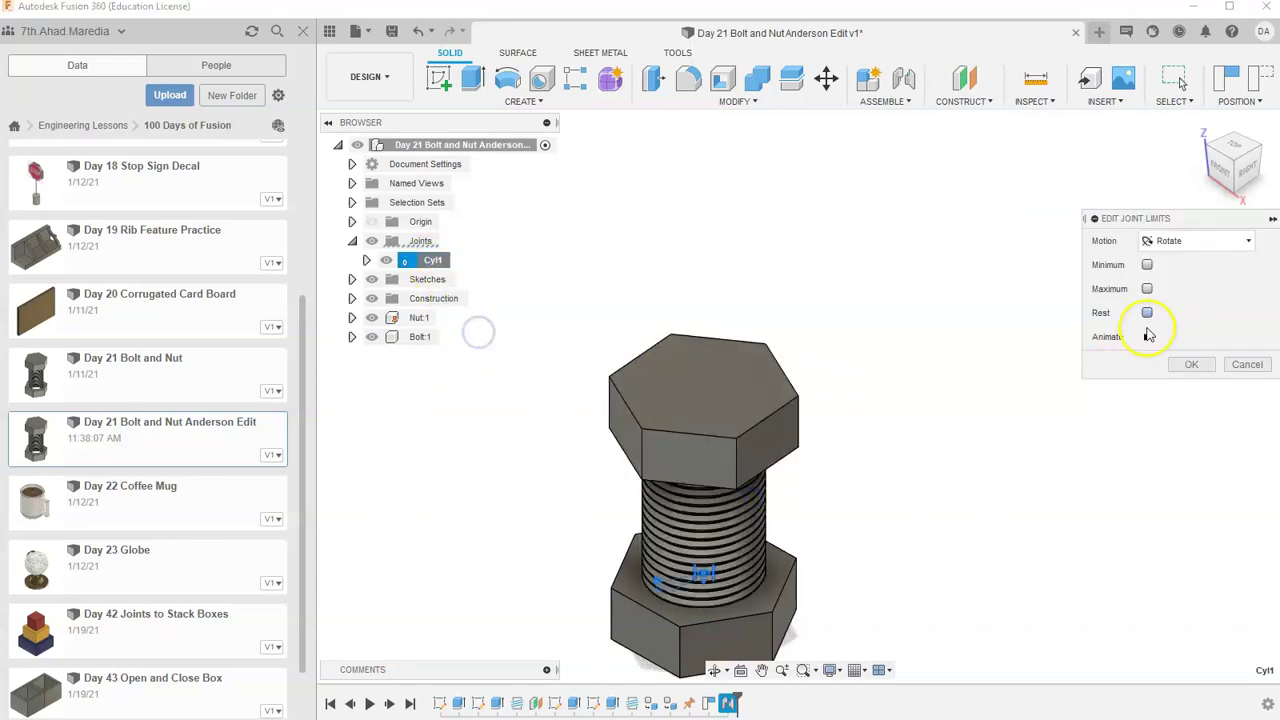
click(1160, 242)
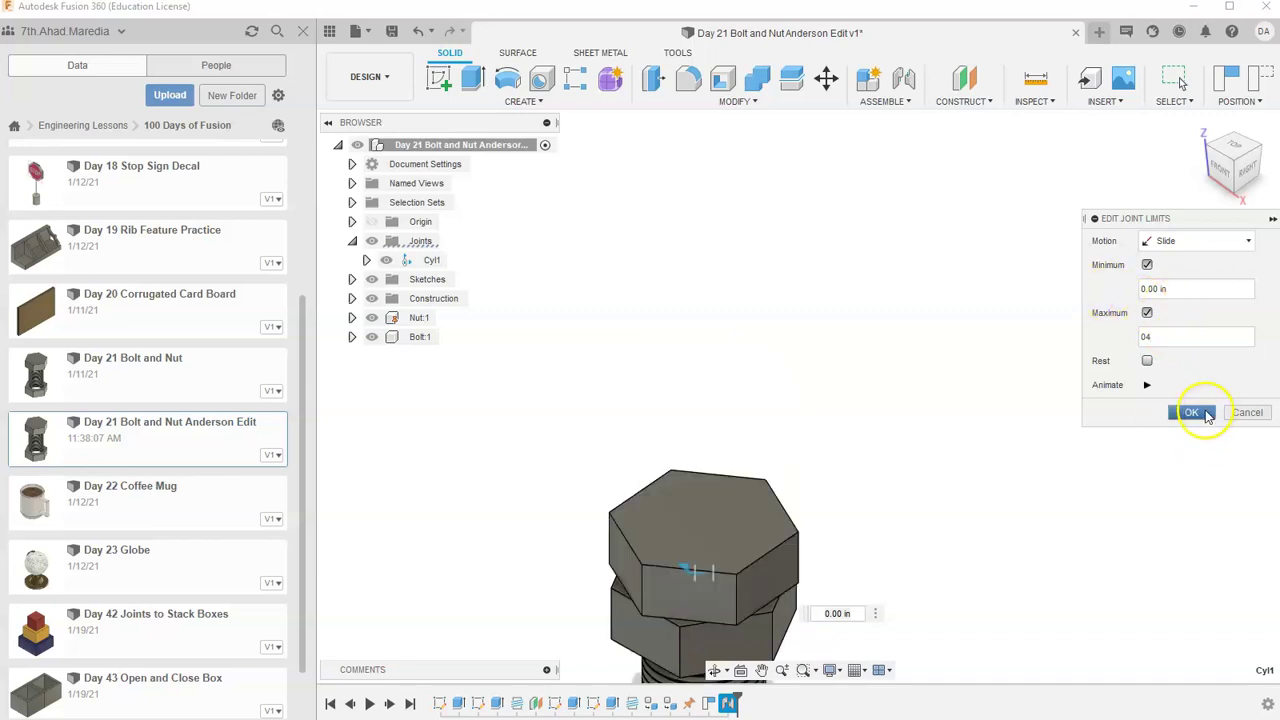
click(1192, 412)
Test the slide limits by sliding and turning the bolt by its head relative to the nut
click(766, 338)
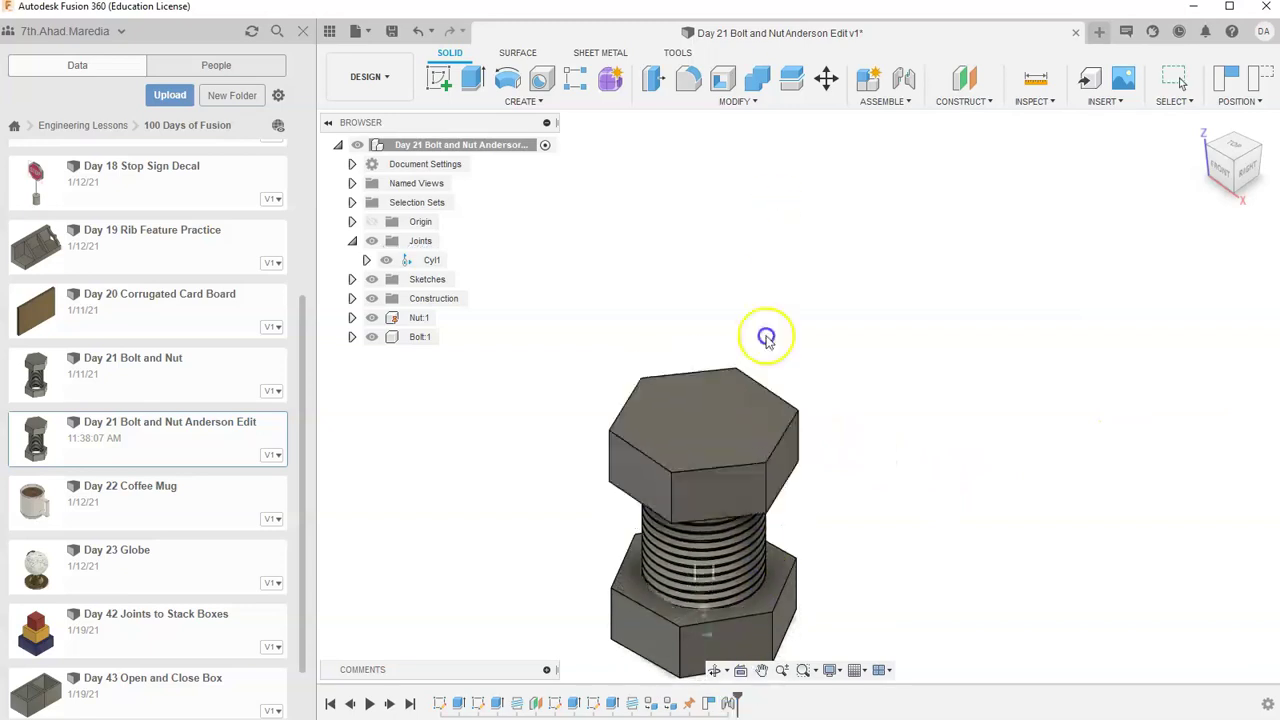
middle_drag(677, 412, 691, 263)
scroll(818, 375, up, 3)
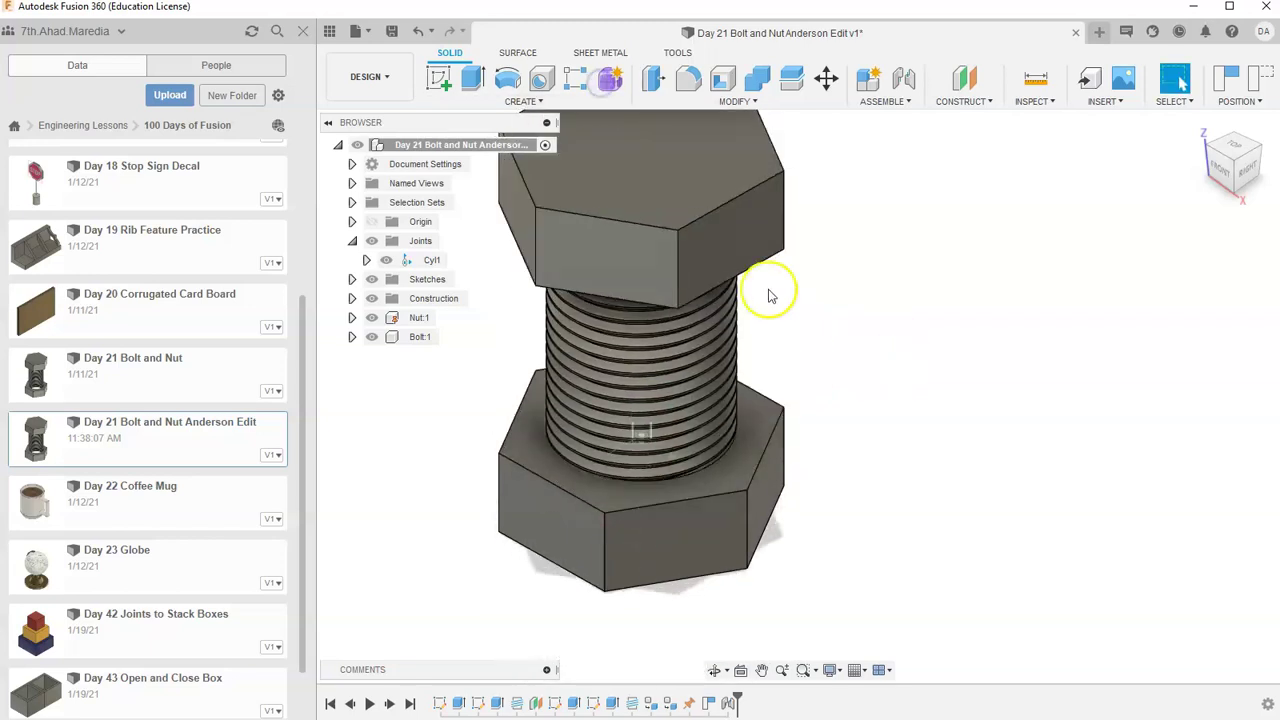
click(1015, 345)
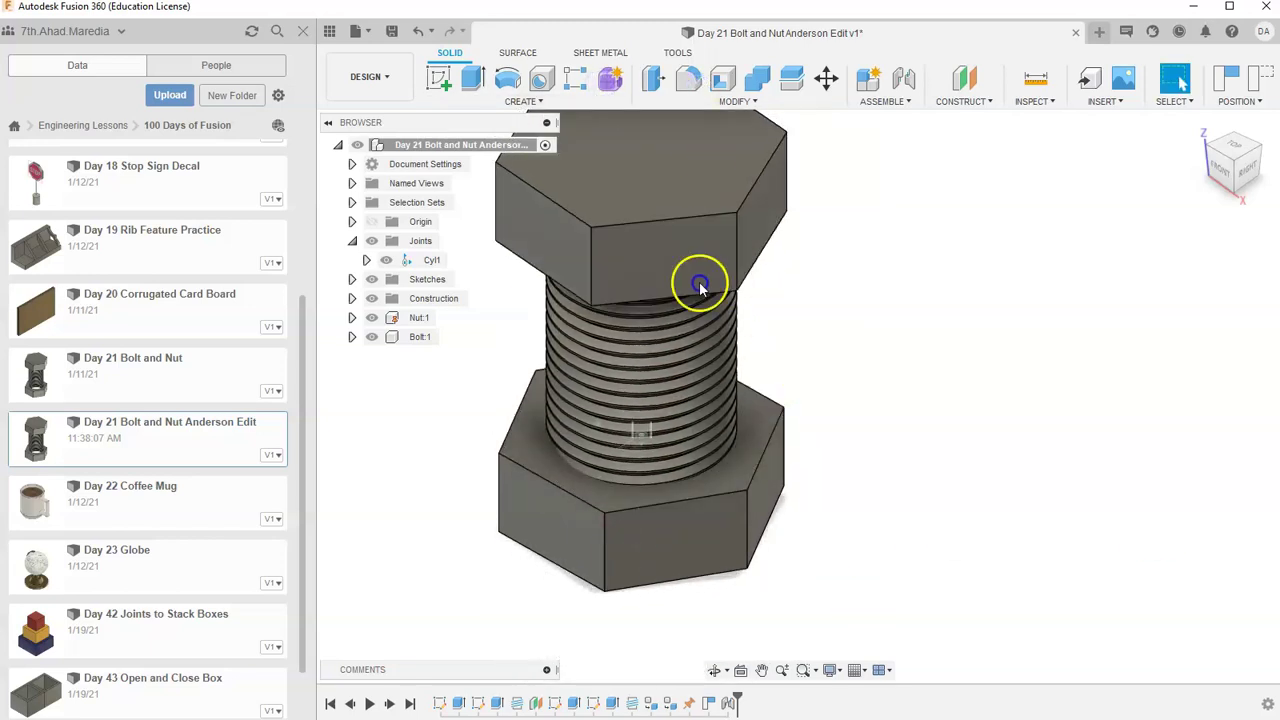
drag(700, 289, 521, 283)
drag(734, 243, 786, 229)
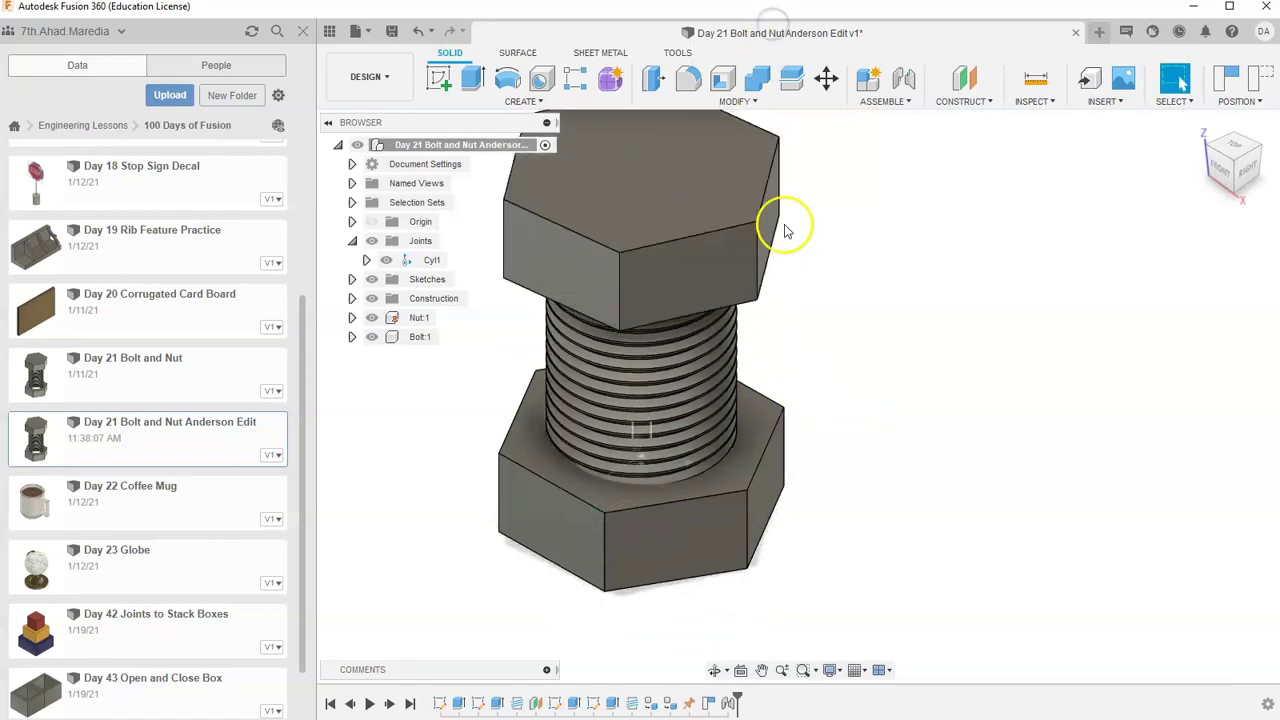
middle_drag(826, 397, 908, 380)
middle_drag(871, 424, 503, 380)
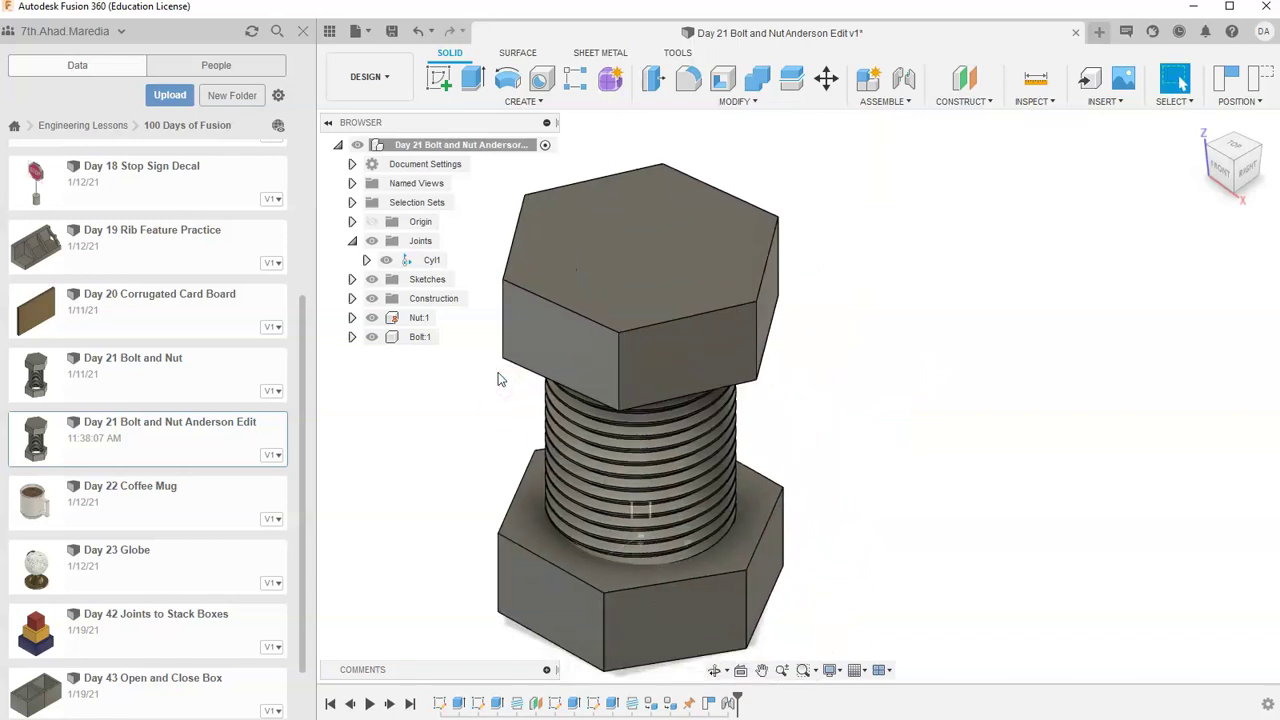
Start a motion link on the cylindrical joint Cyl1, continuing in the previous position without capturing the moved bolt
click(885, 104)
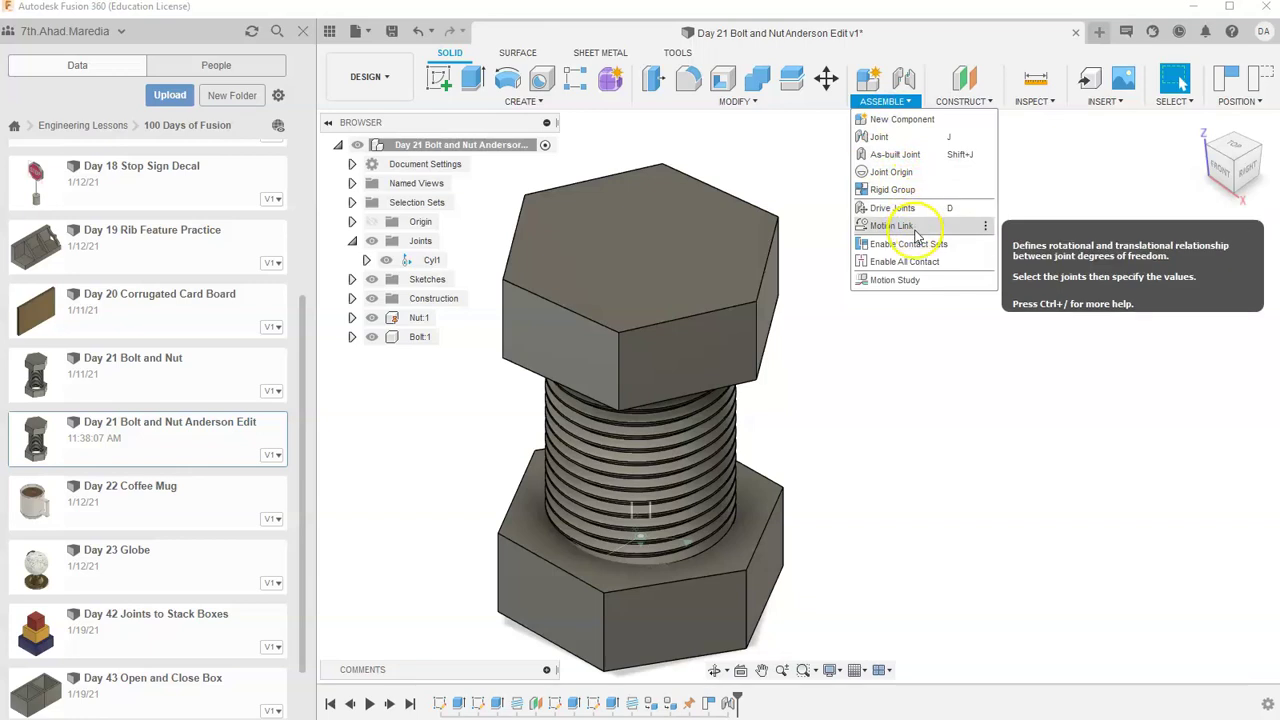
click(912, 230)
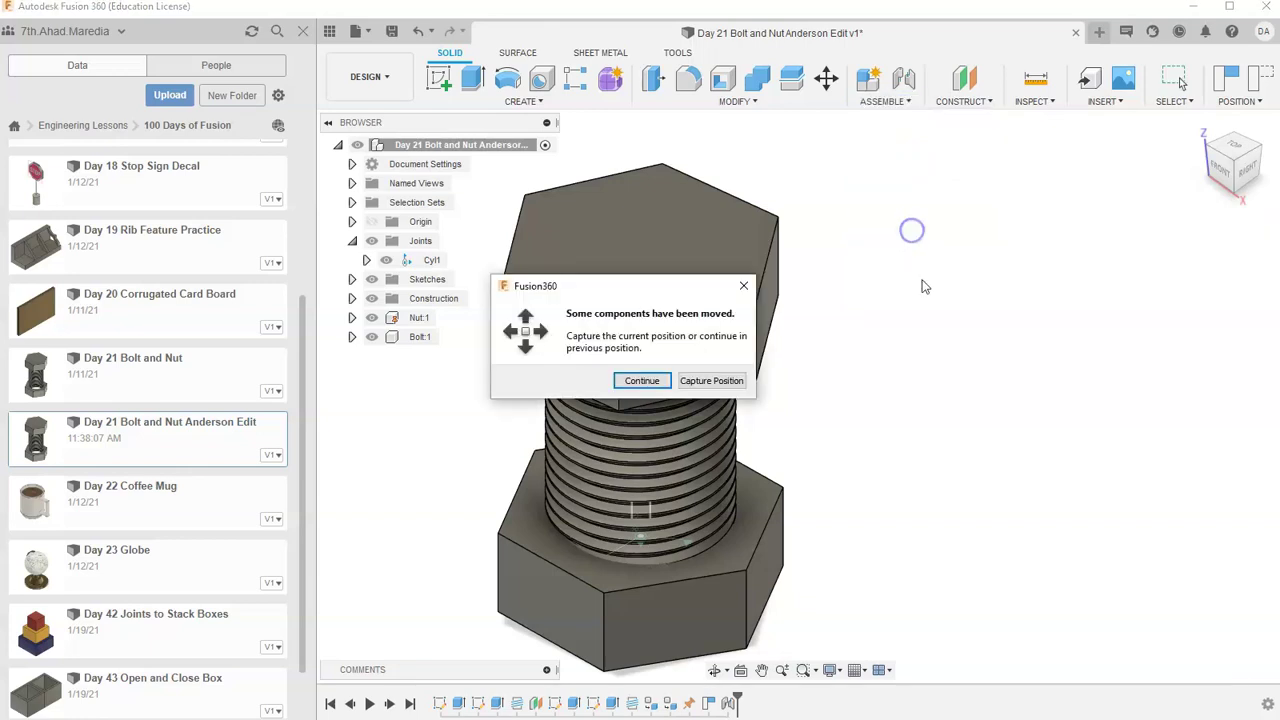
click(648, 385)
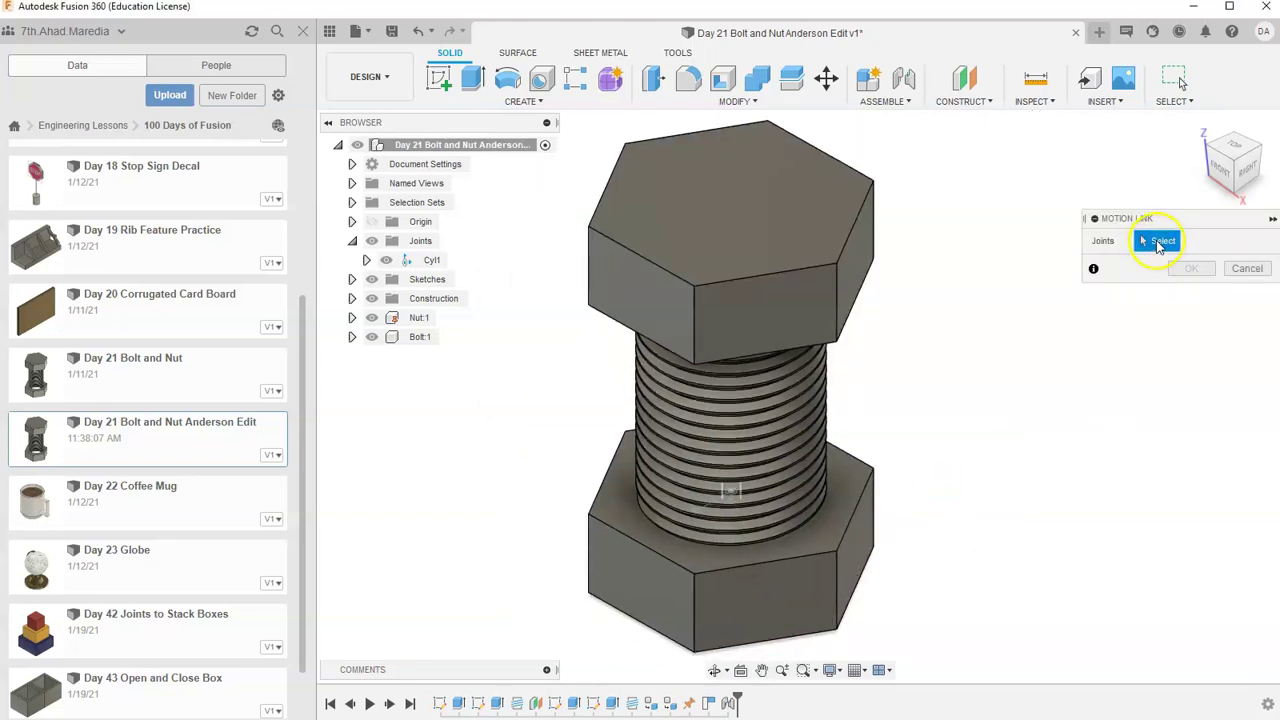
click(367, 261)
click(369, 260)
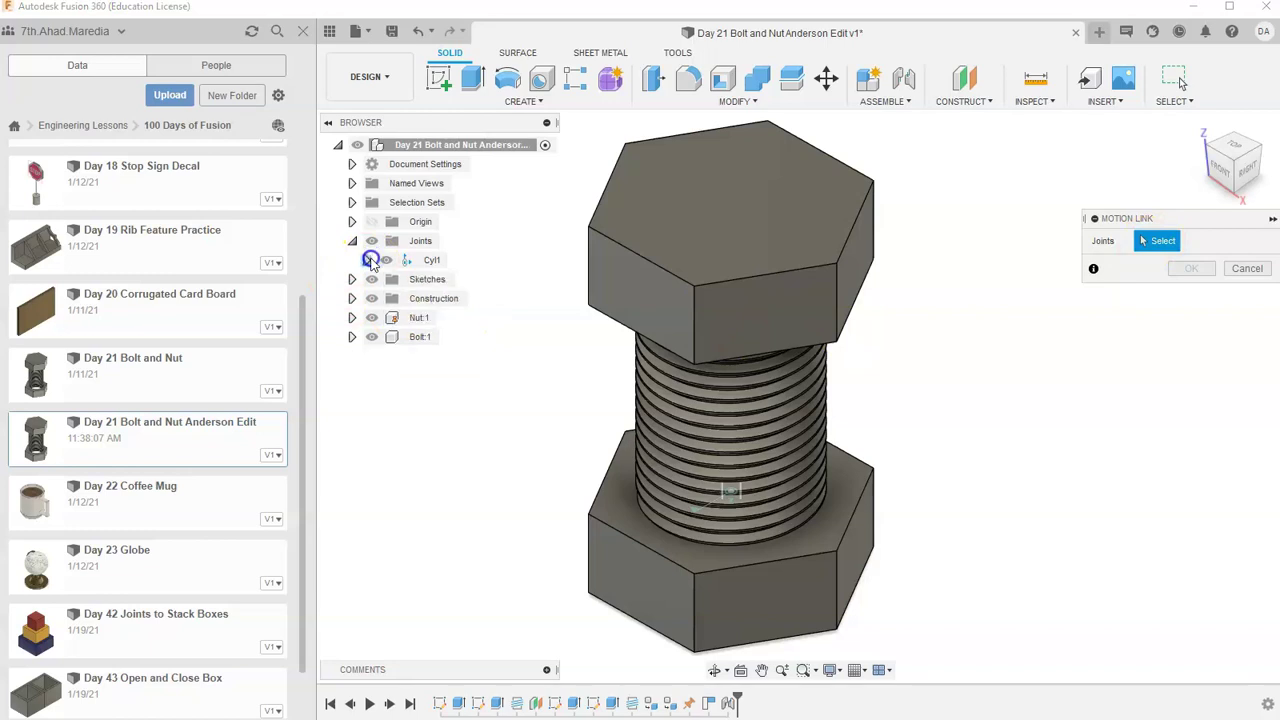
click(368, 260)
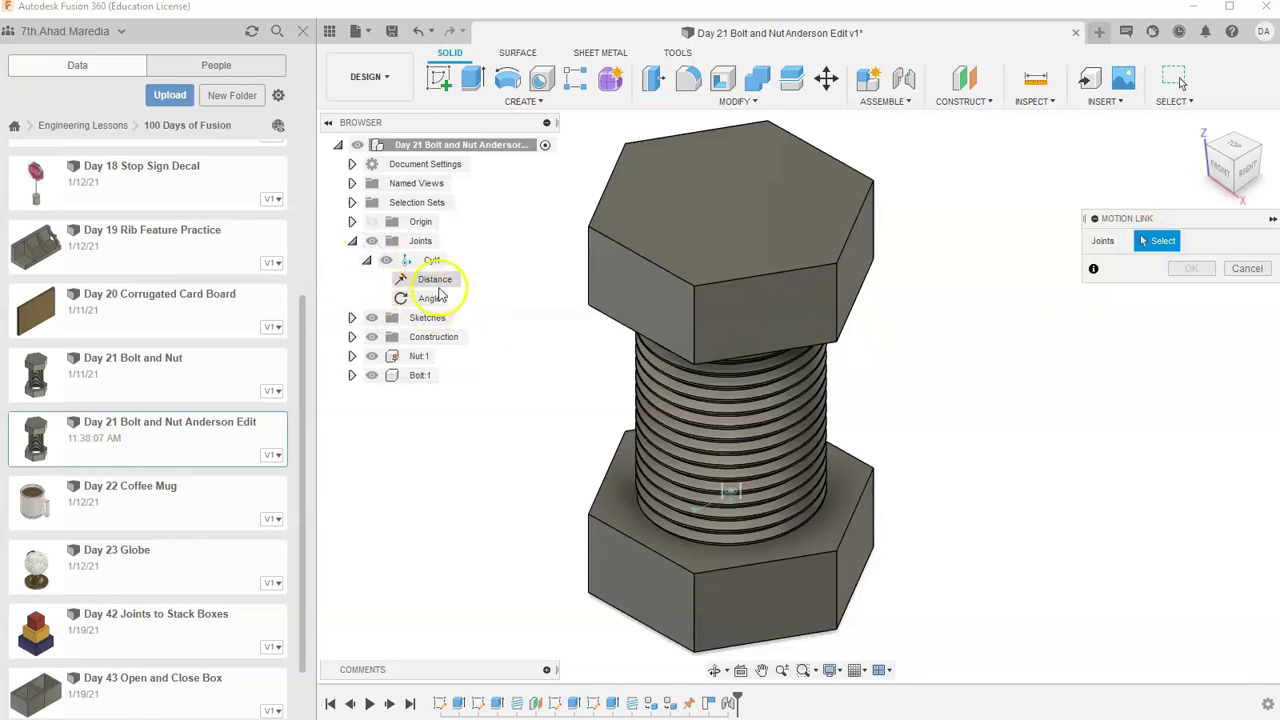
click(367, 260)
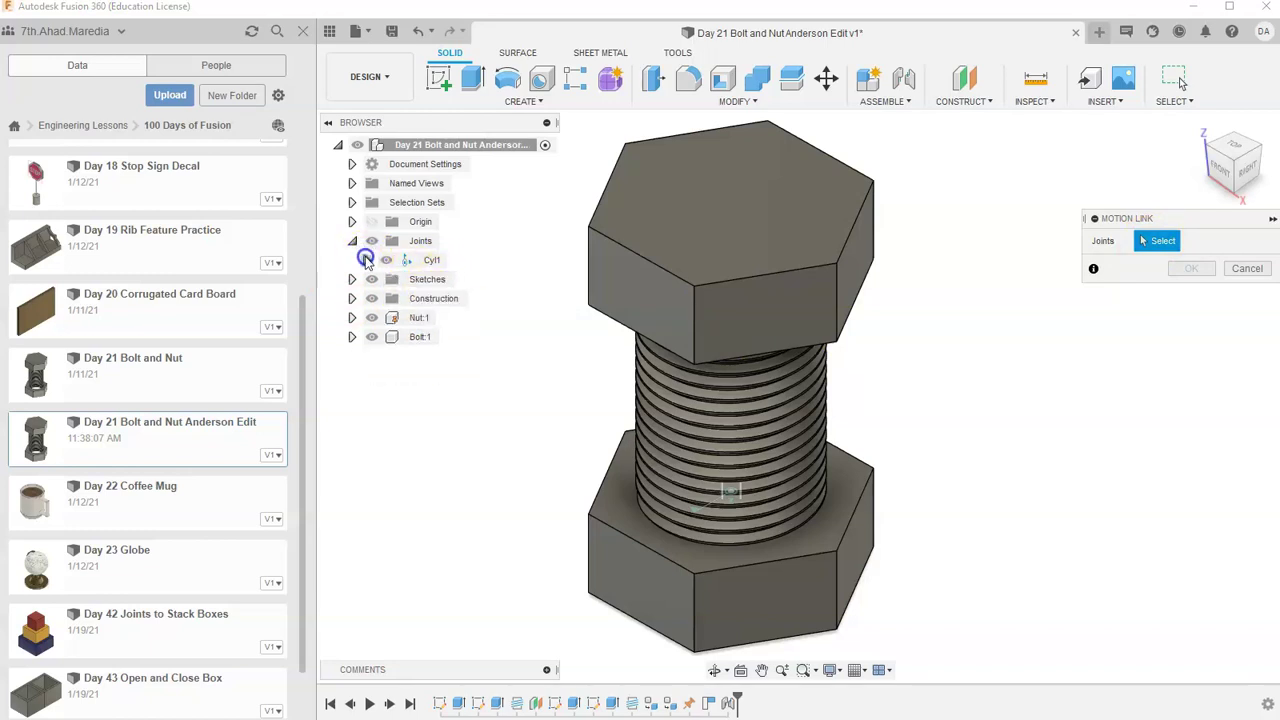
click(367, 261)
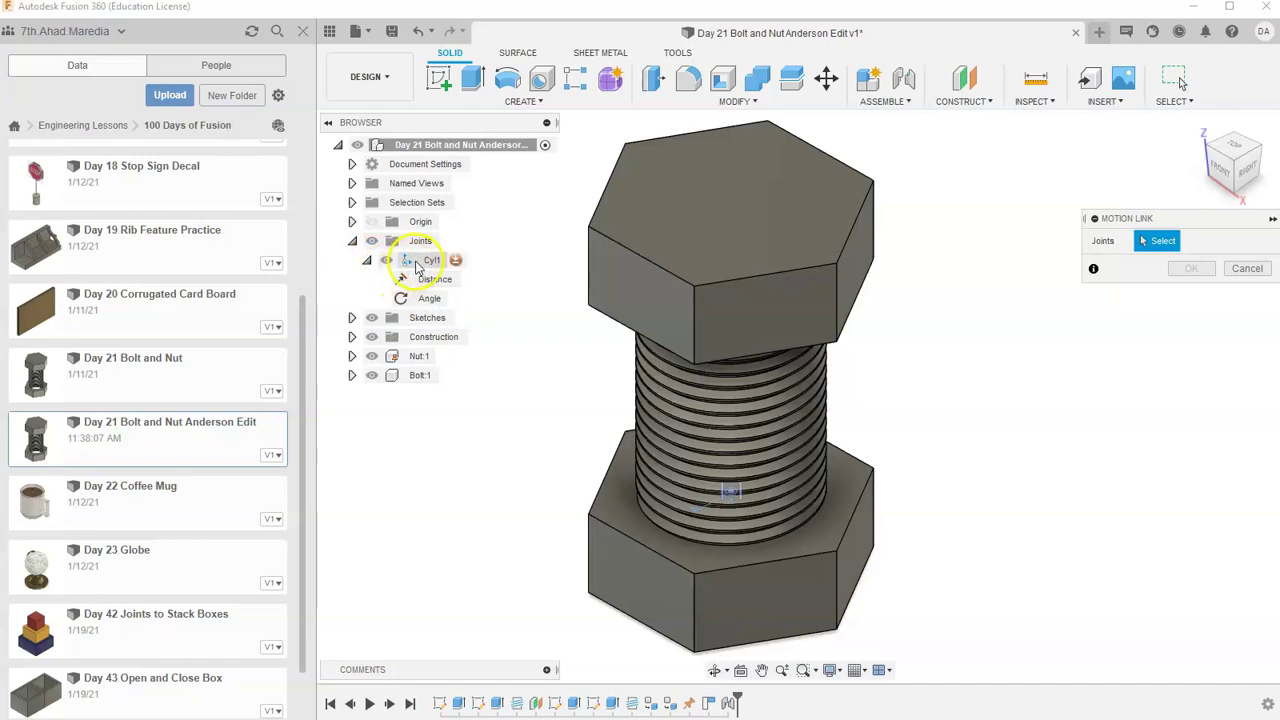
click(420, 261)
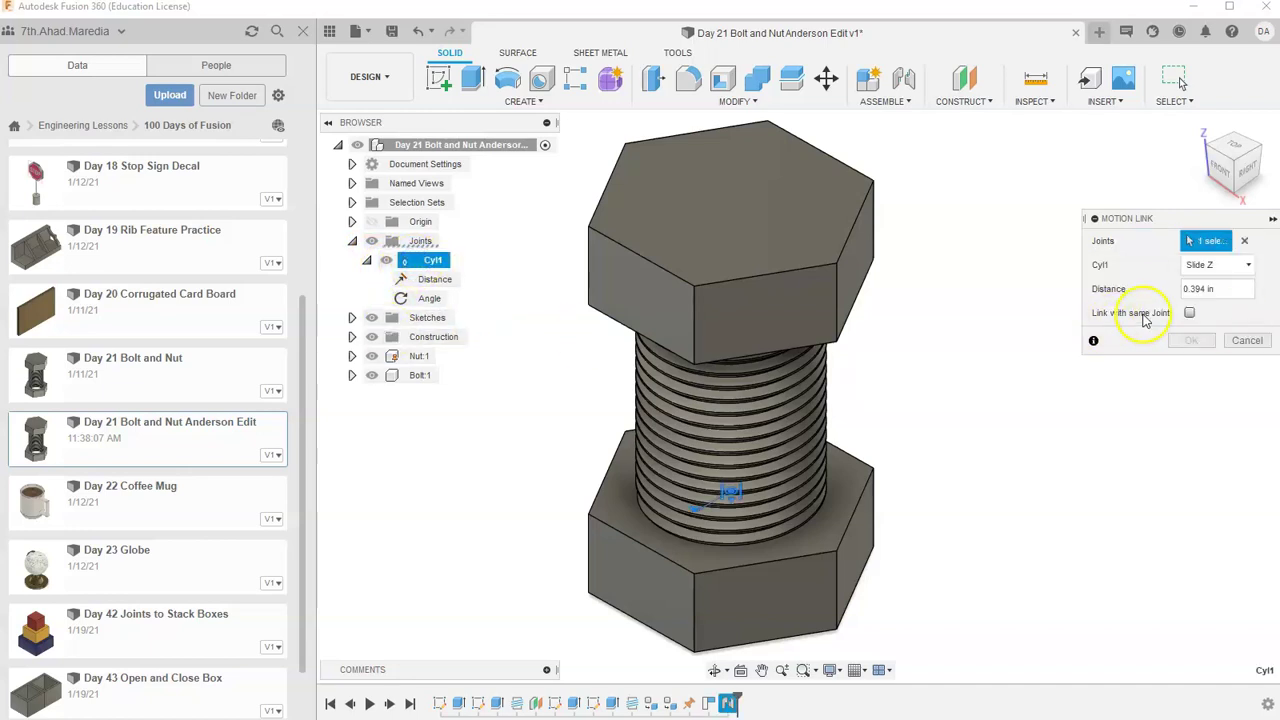
Link the joint's Slide Z with its own Rotate Z at a distance of 0.1 in per 360 degrees and confirm the motion link
click(1190, 313)
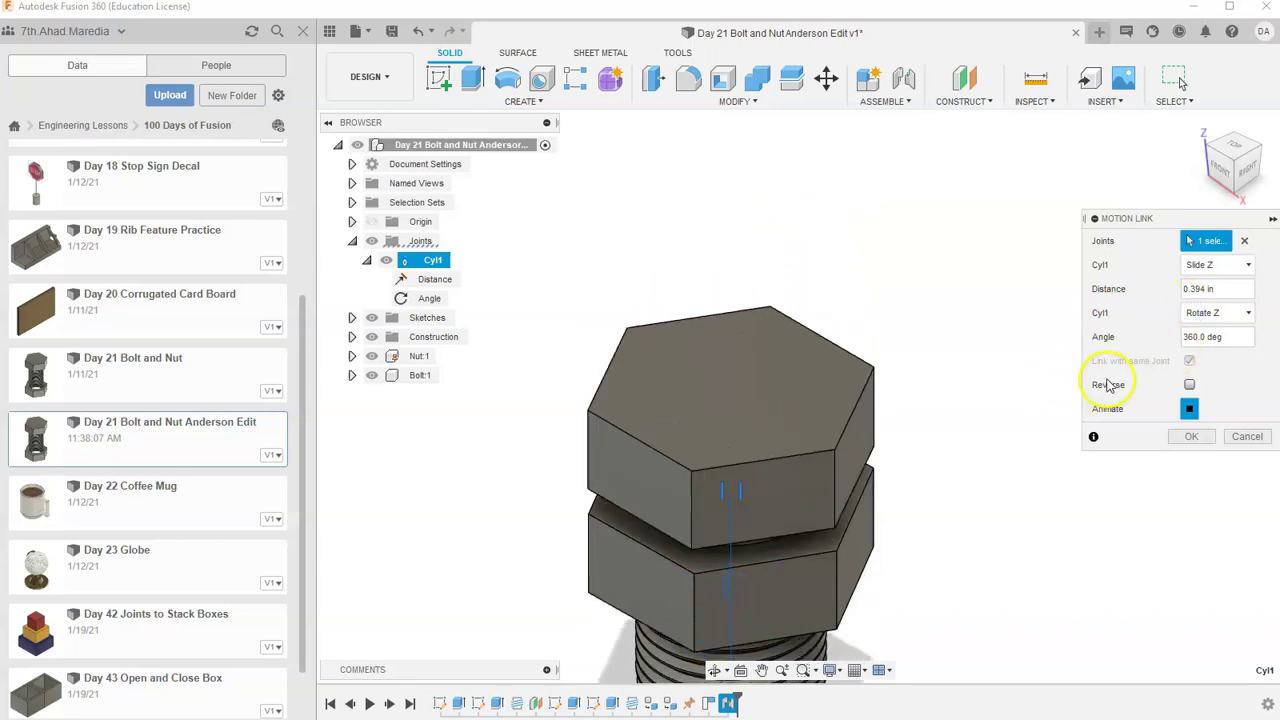
click(1230, 337)
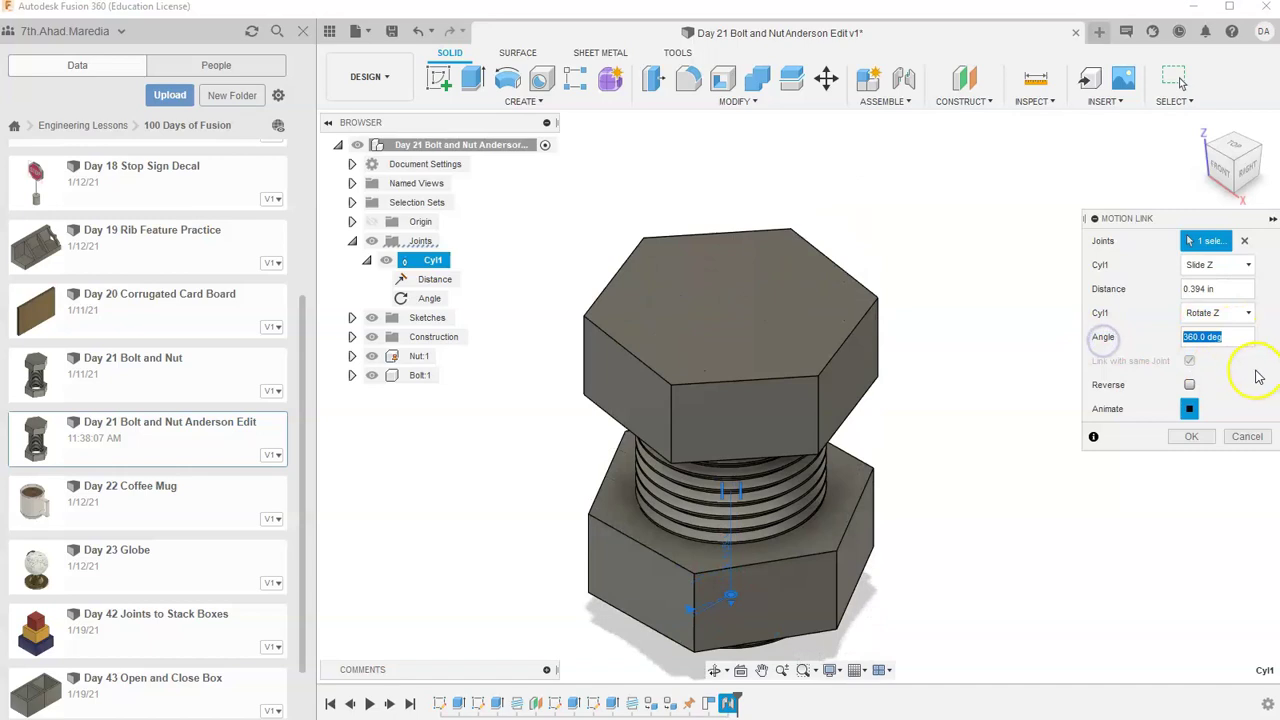
click(1225, 289)
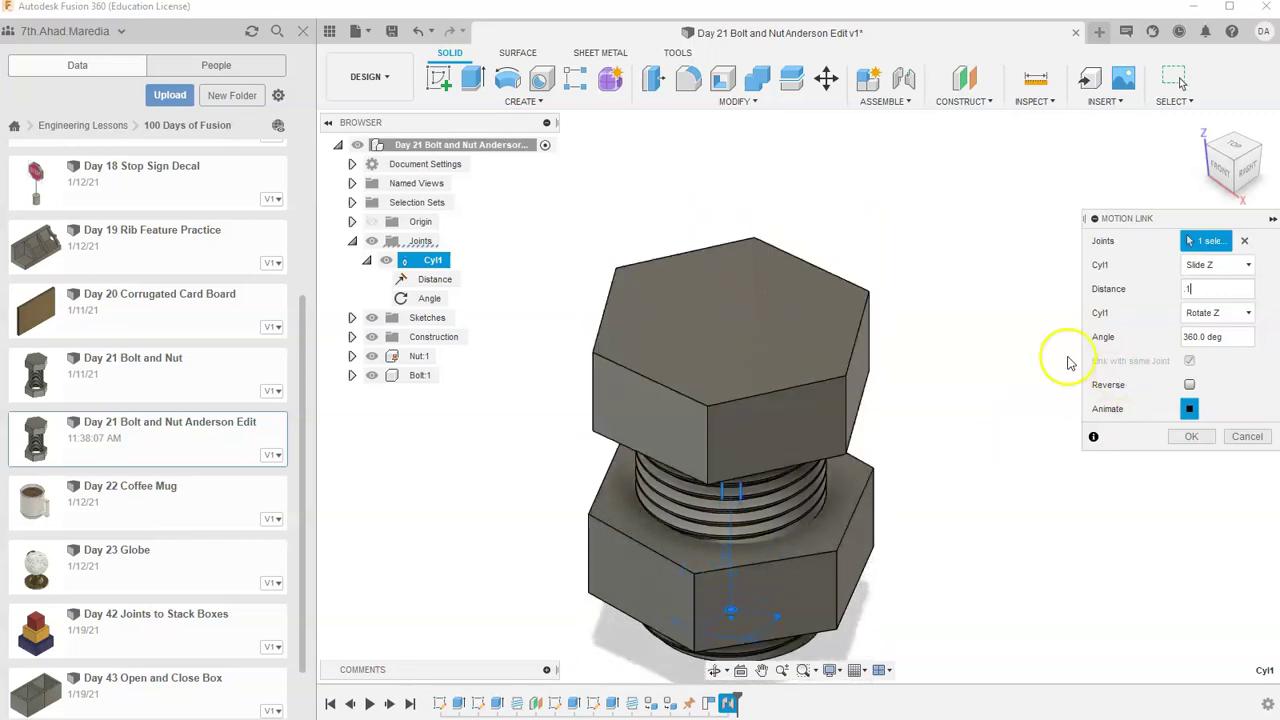
click(1185, 417)
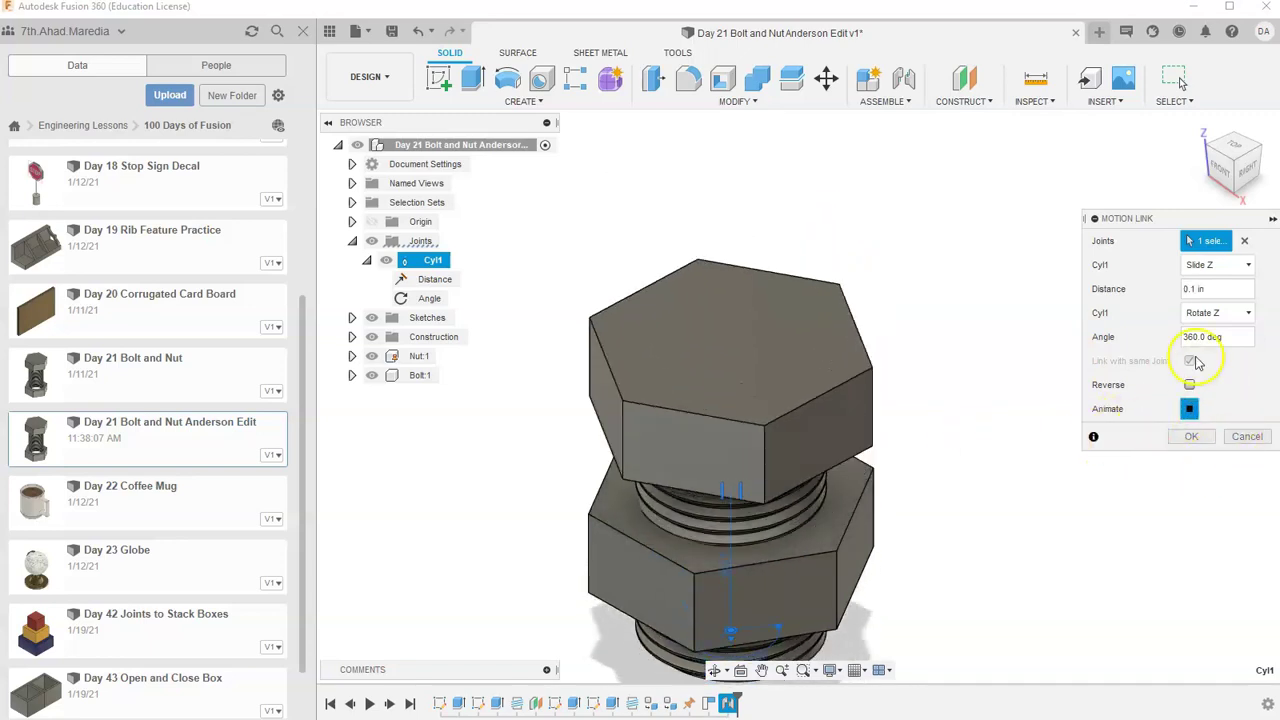
click(1183, 436)
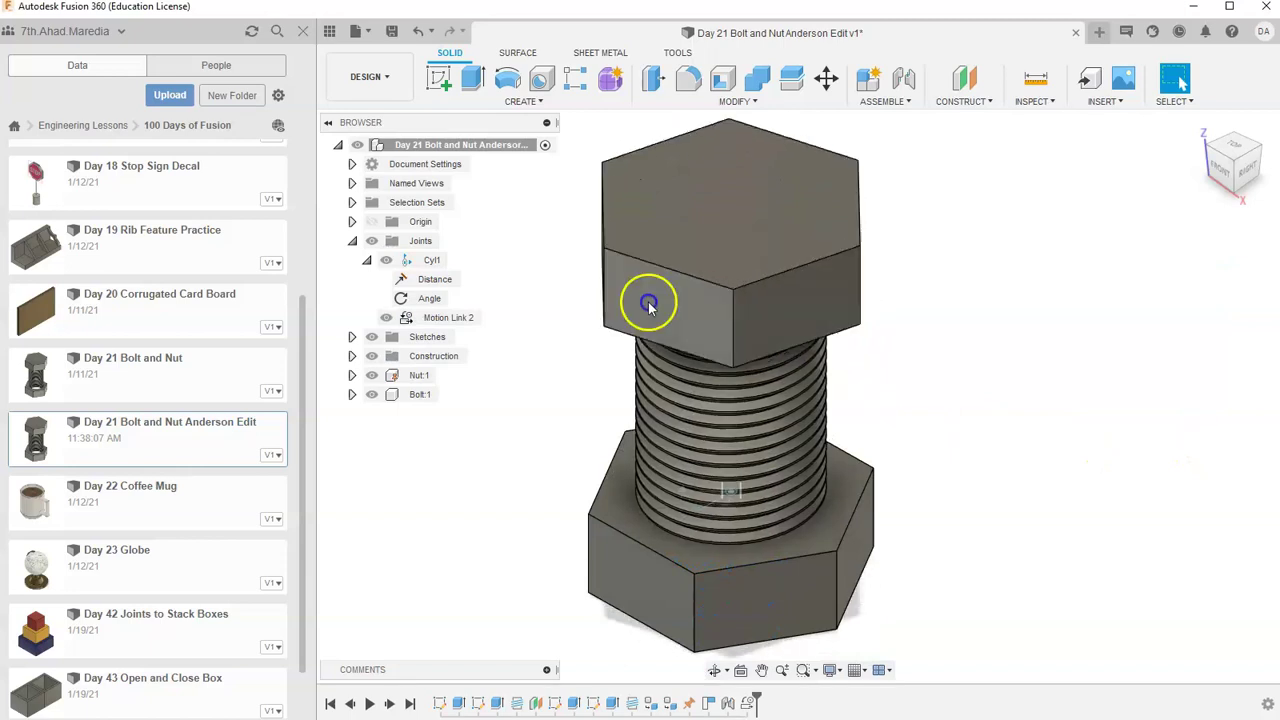
Test the motion link by moving the bolt by its head through the nut
drag(648, 303, 617, 337)
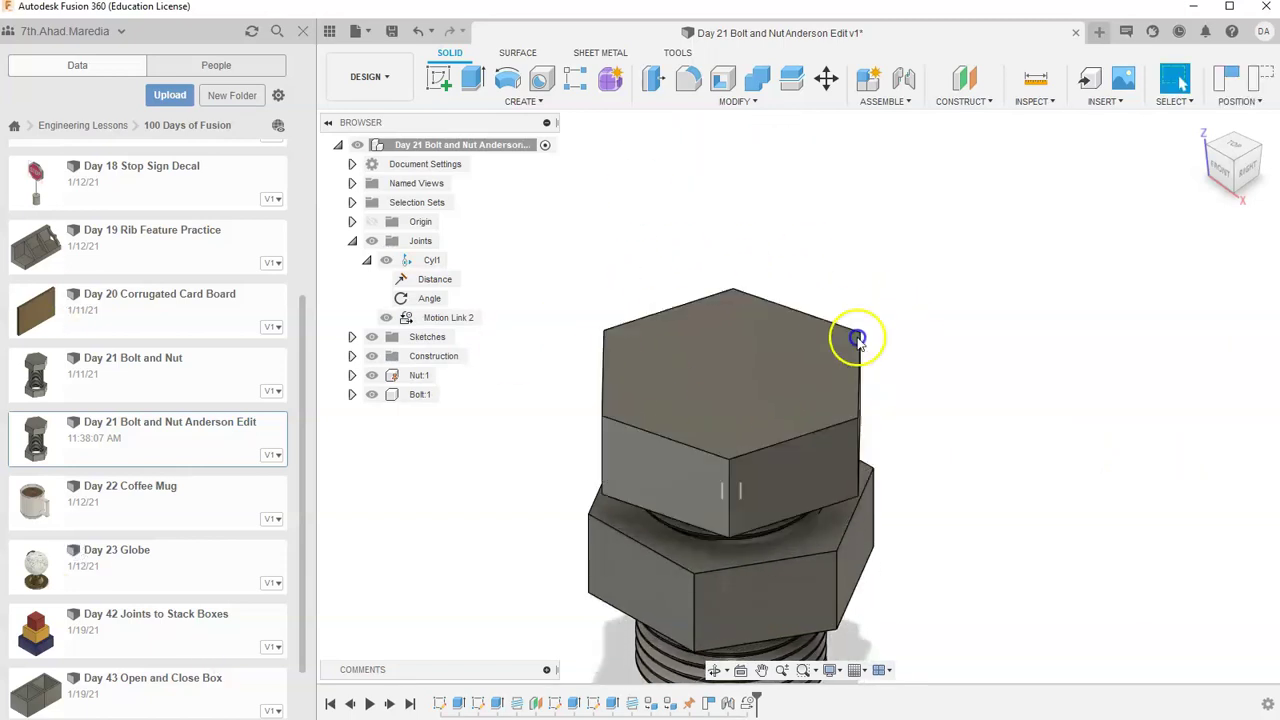
drag(603, 358, 1106, 332)
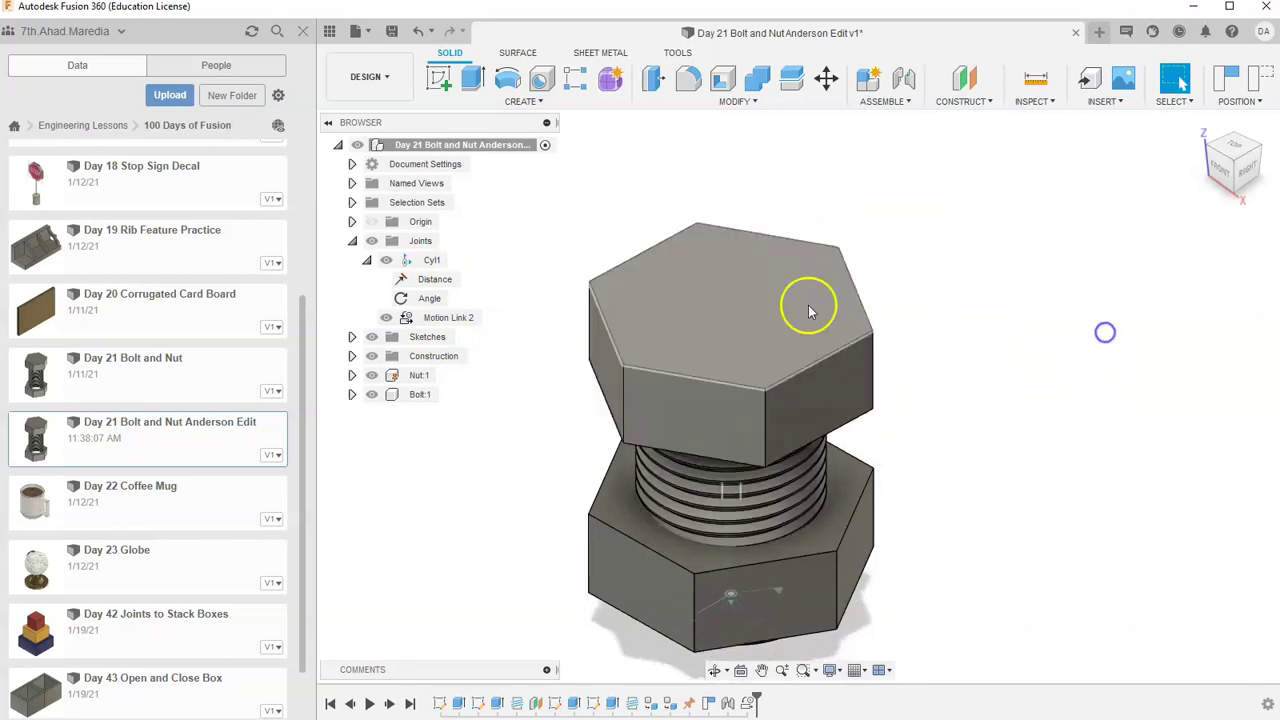
right_click(429, 263)
right_click(429, 263)
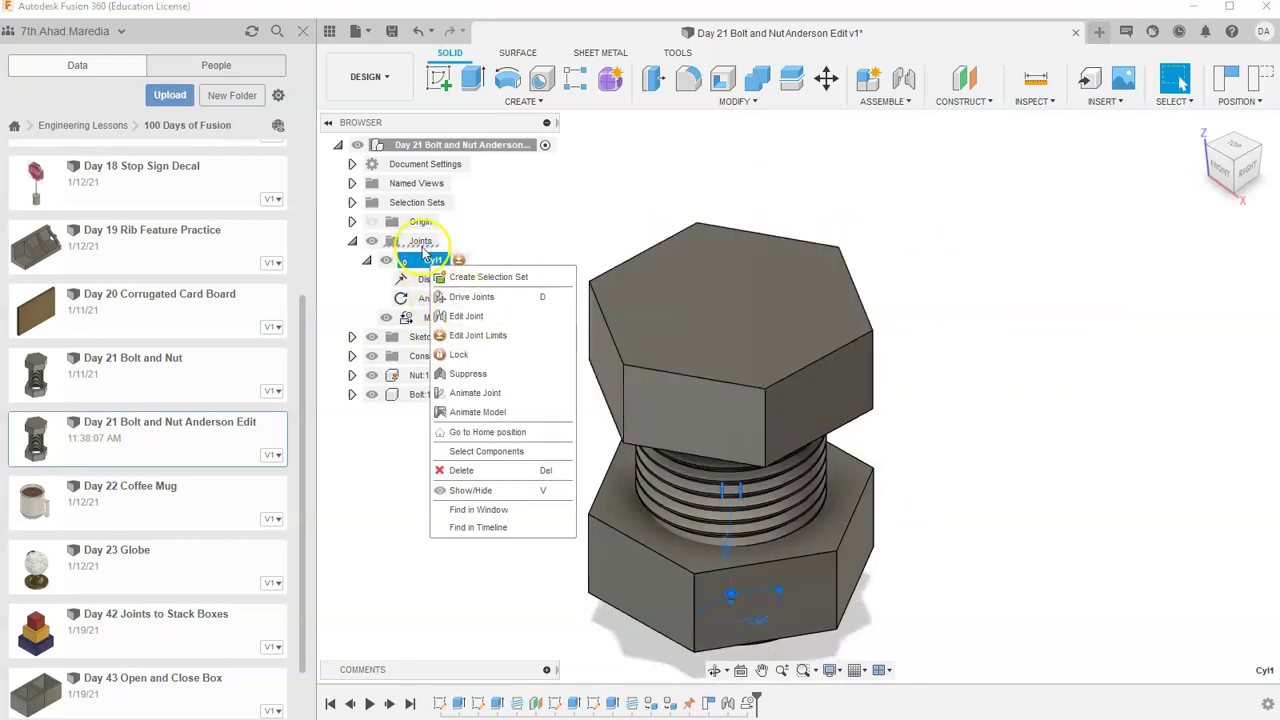
click(517, 246)
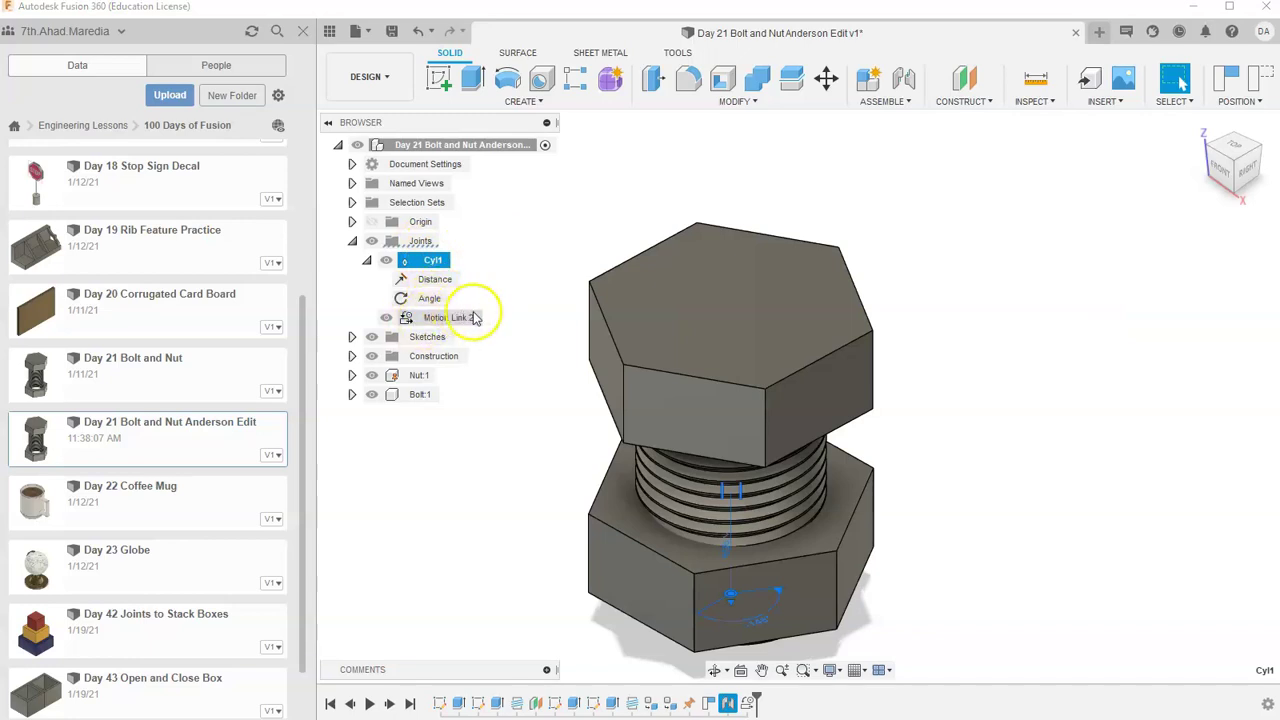
click(523, 294)
Edit Motion Link 2 to a slide distance of 0.2 in per 360 degrees, preview its animation and confirm the change
click(367, 260)
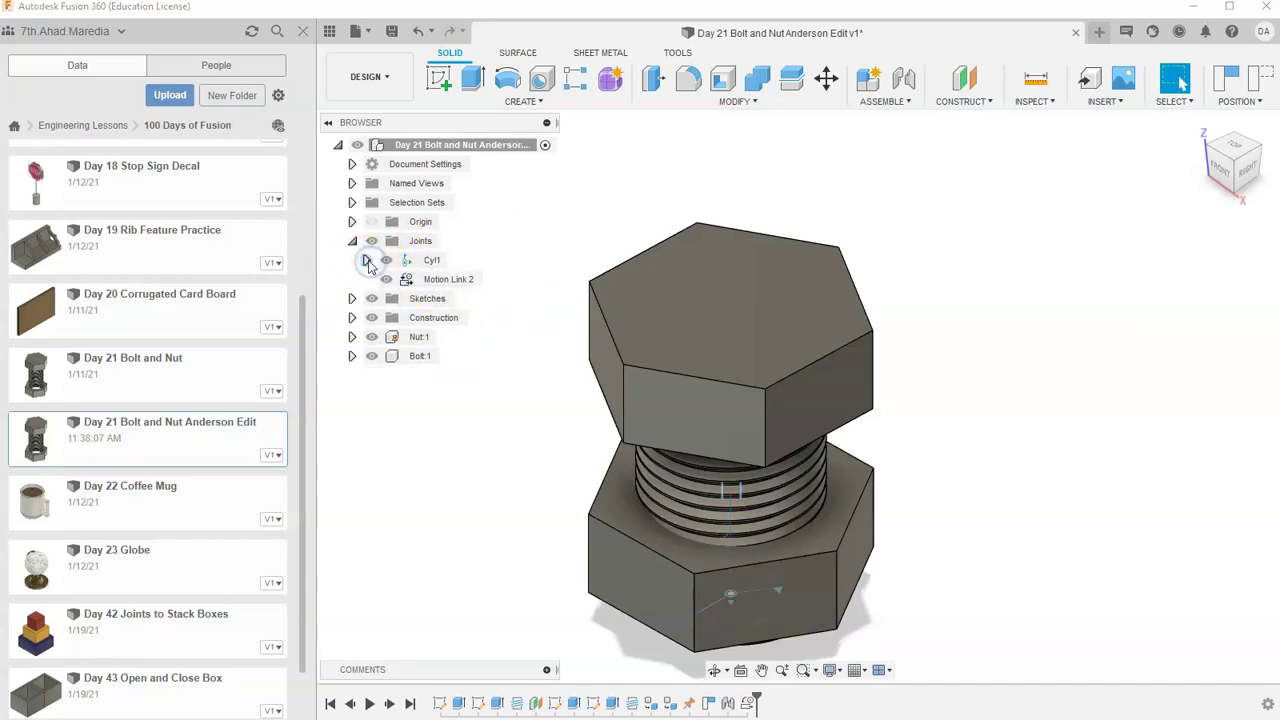
right_click(419, 285)
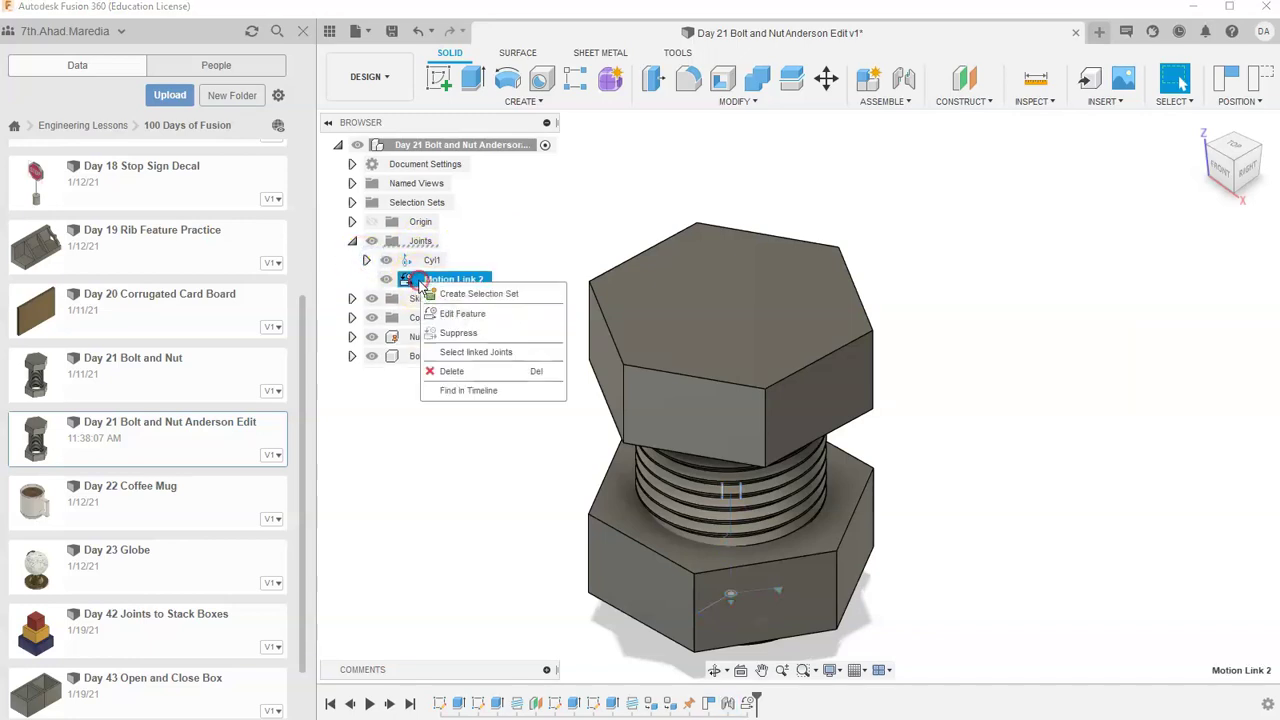
click(466, 318)
click(1096, 266)
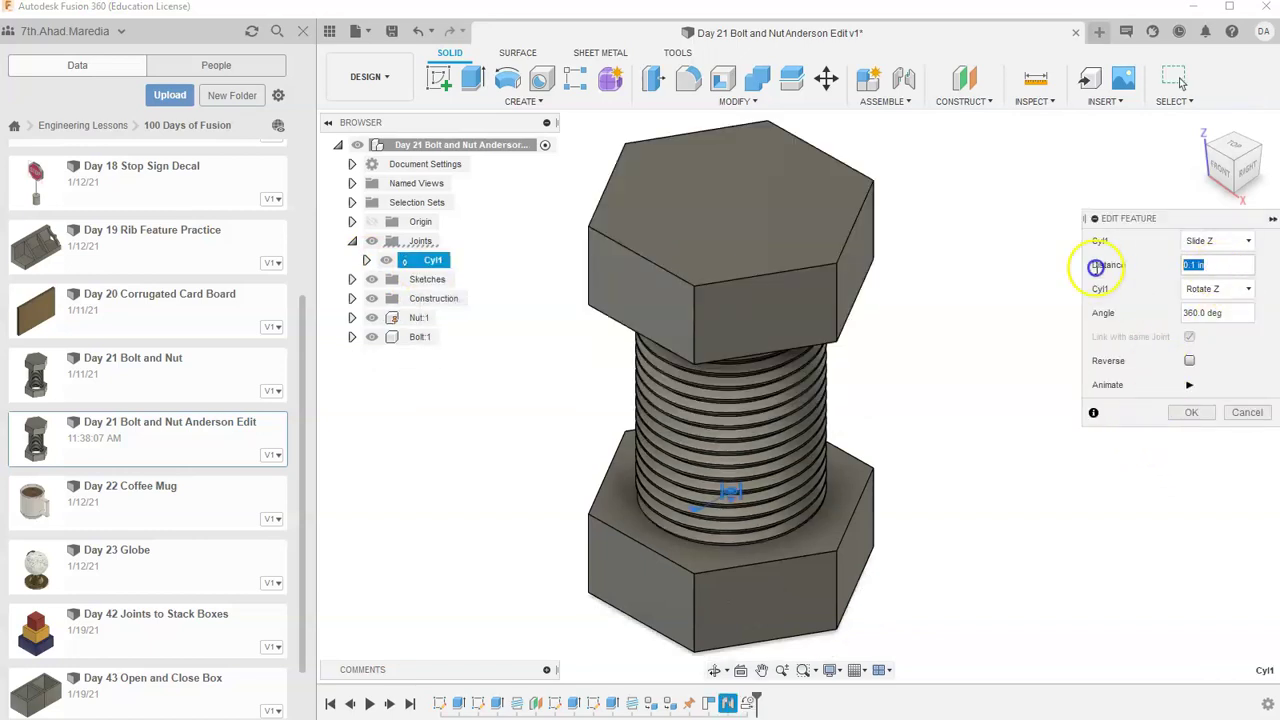
click(1150, 265)
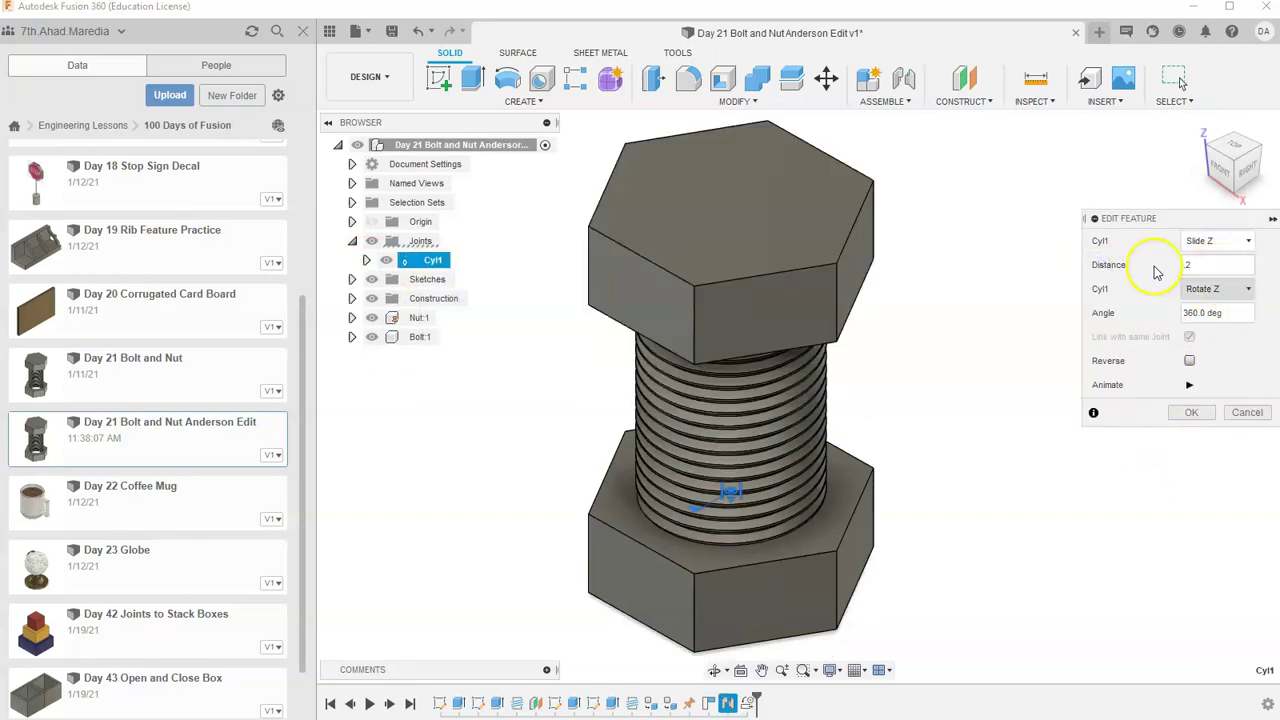
click(897, 357)
click(1190, 390)
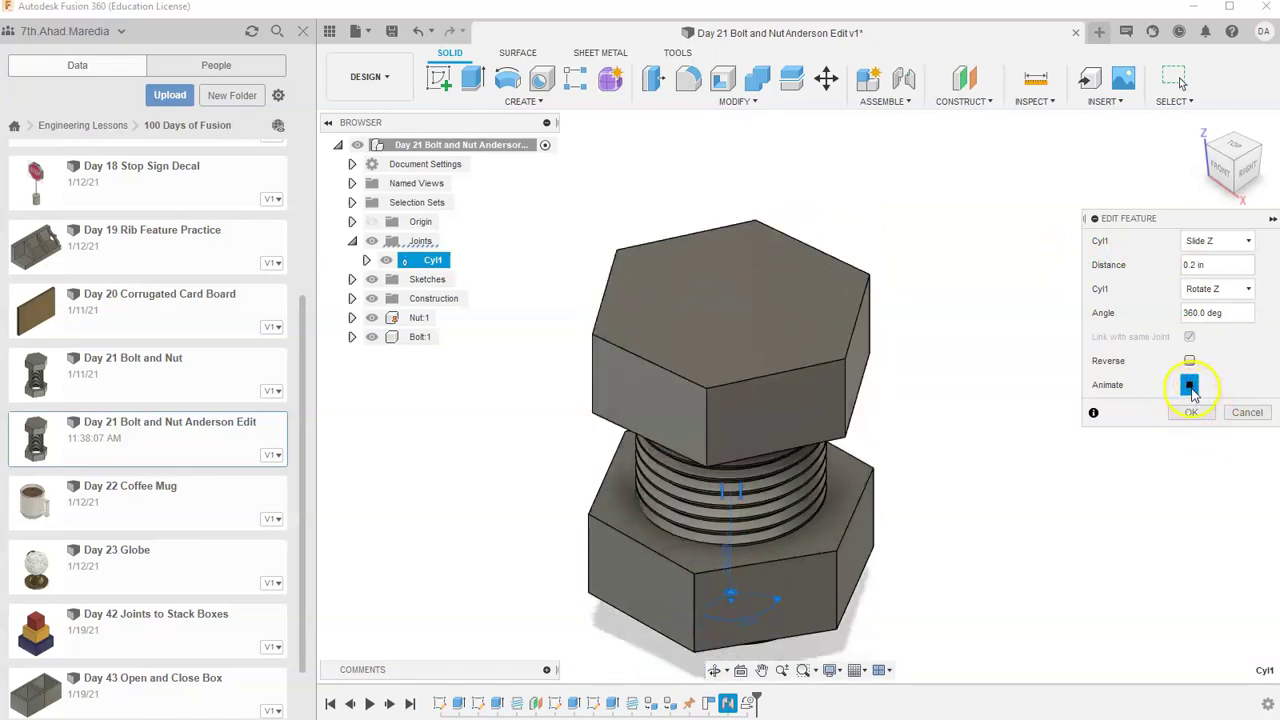
click(1192, 411)
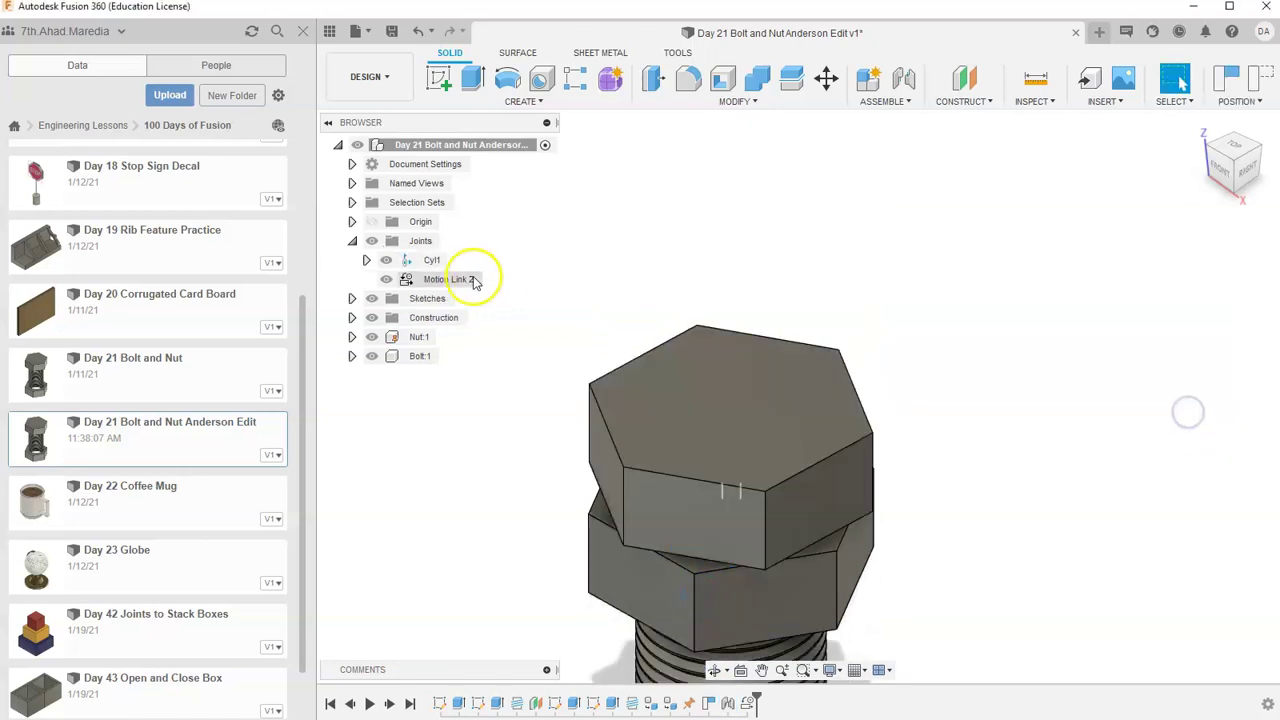
Animate the model from the cylindrical joint Cyl1 and watch the bolt screw through the nut in a side view
right_click(462, 281)
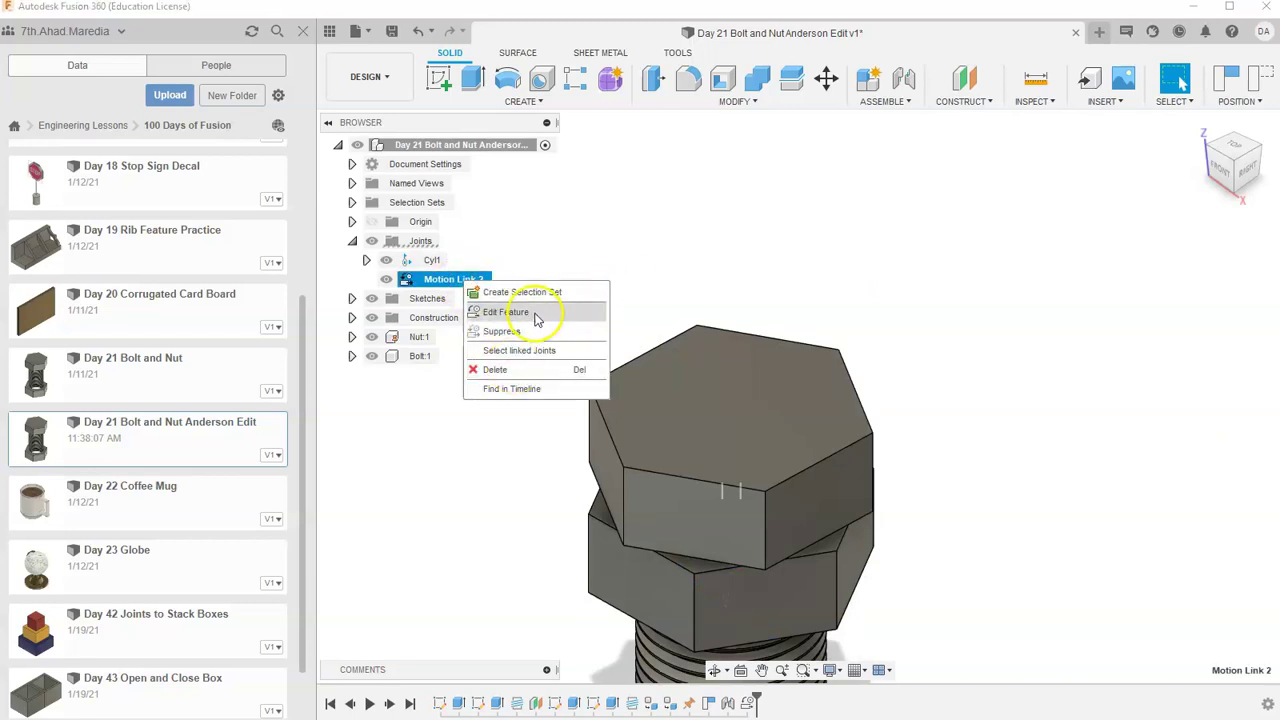
click(560, 297)
click(432, 260)
right_click(432, 260)
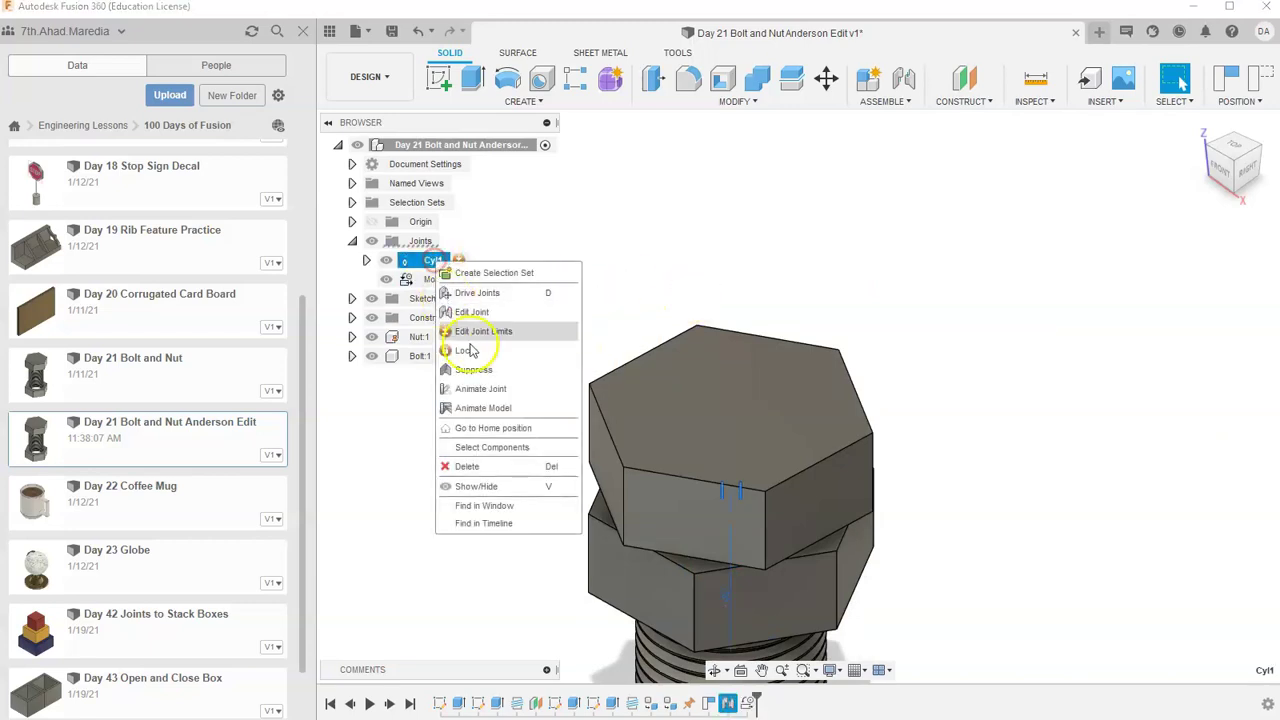
click(497, 408)
middle_drag(1056, 511, 1080, 374)
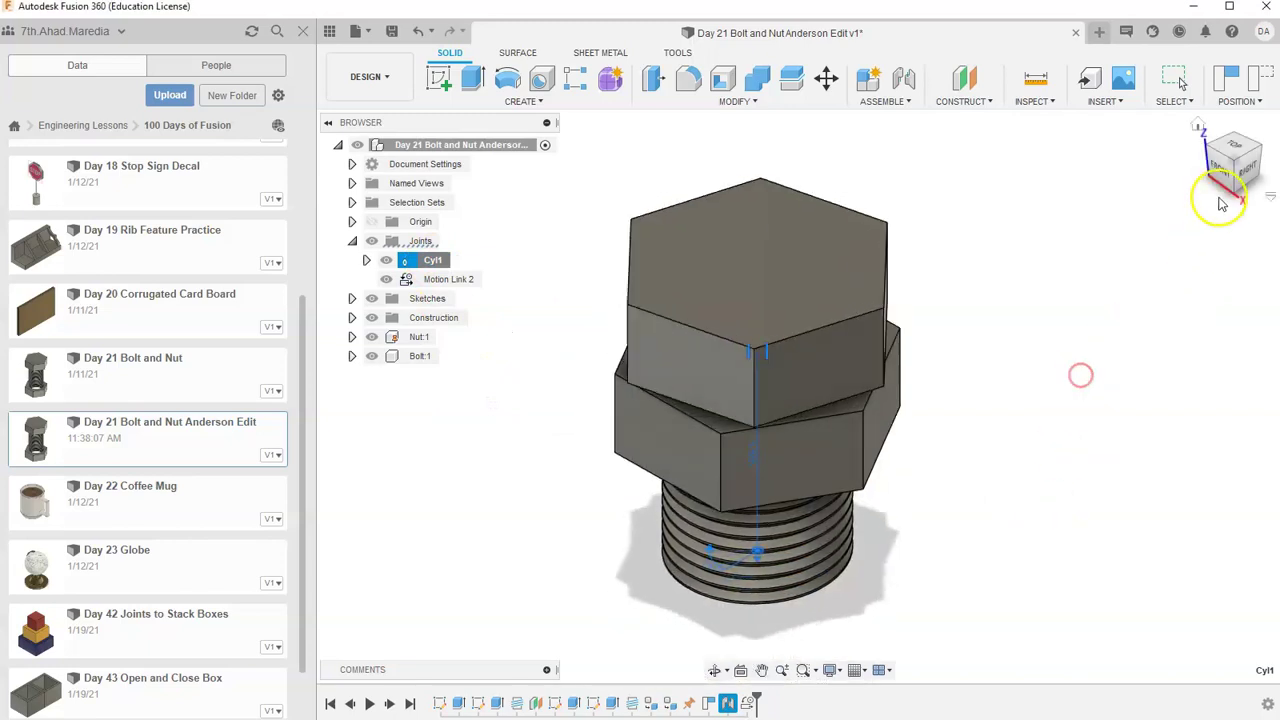
click(1237, 188)
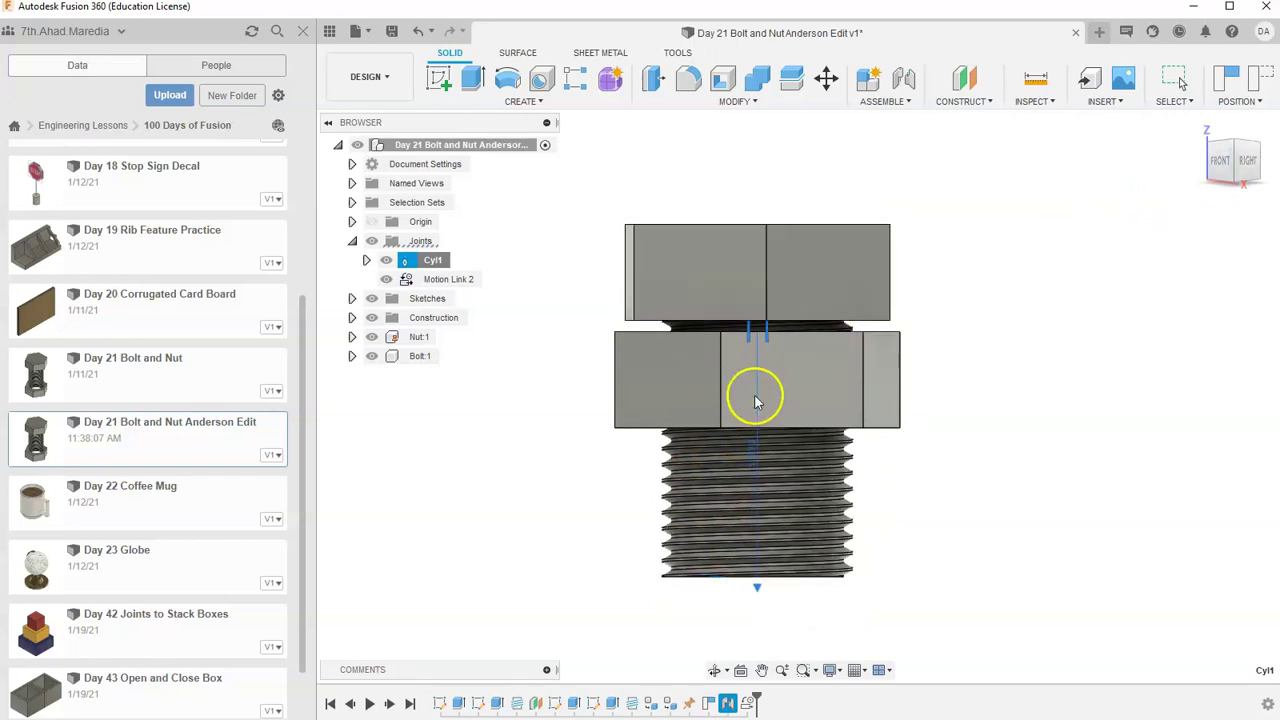
click(506, 261)
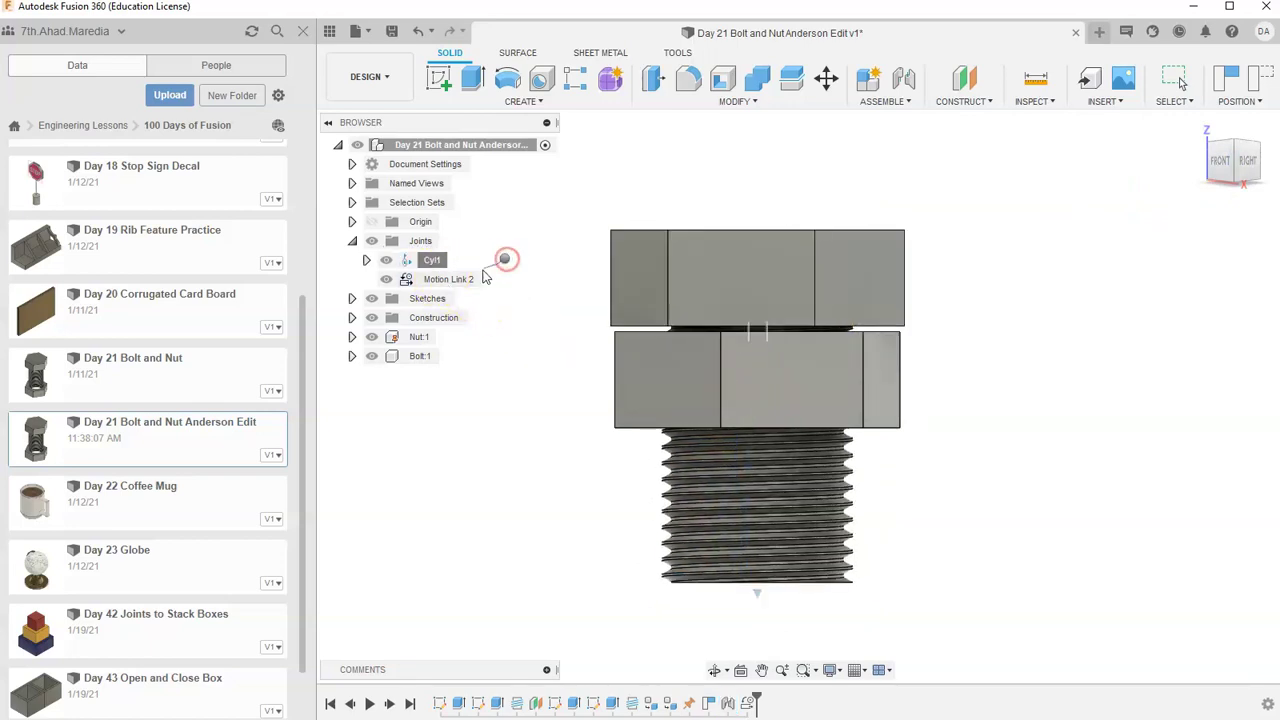
Edit the slide distance of Motion Link 2 for its 360 degree rotation and confirm the change
right_click(483, 277)
click(455, 259)
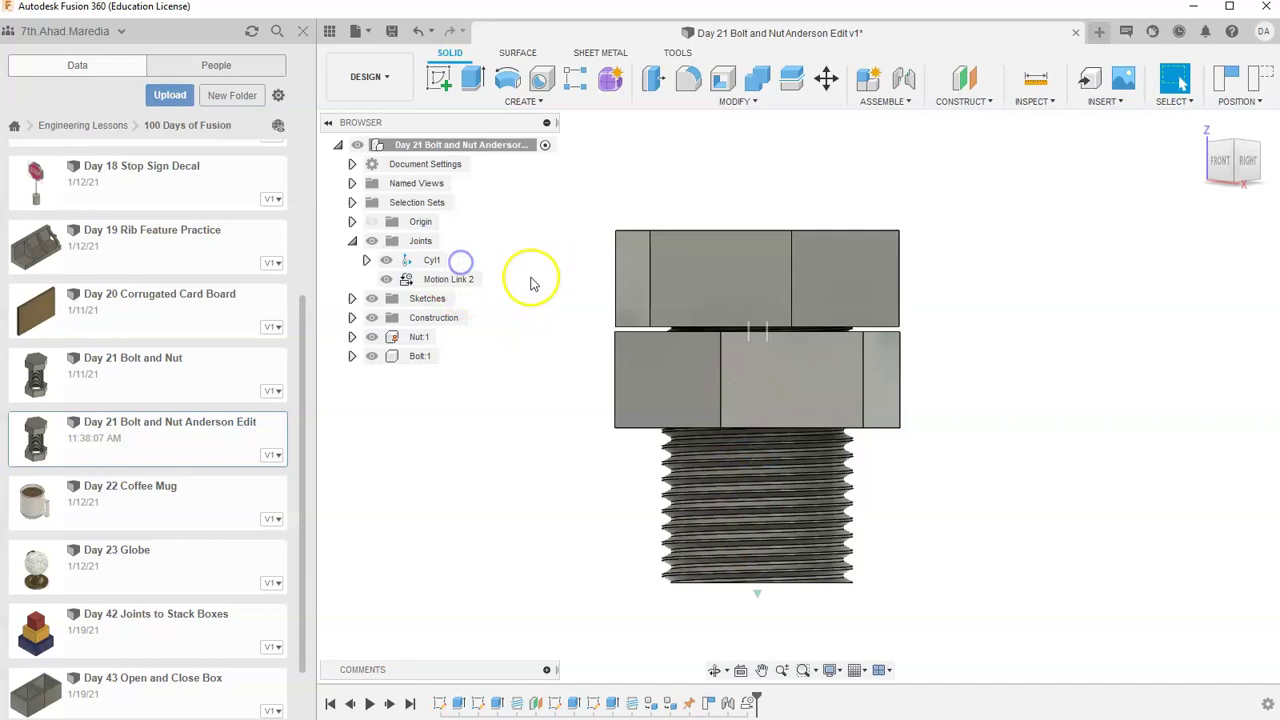
right_click(460, 280)
click(498, 308)
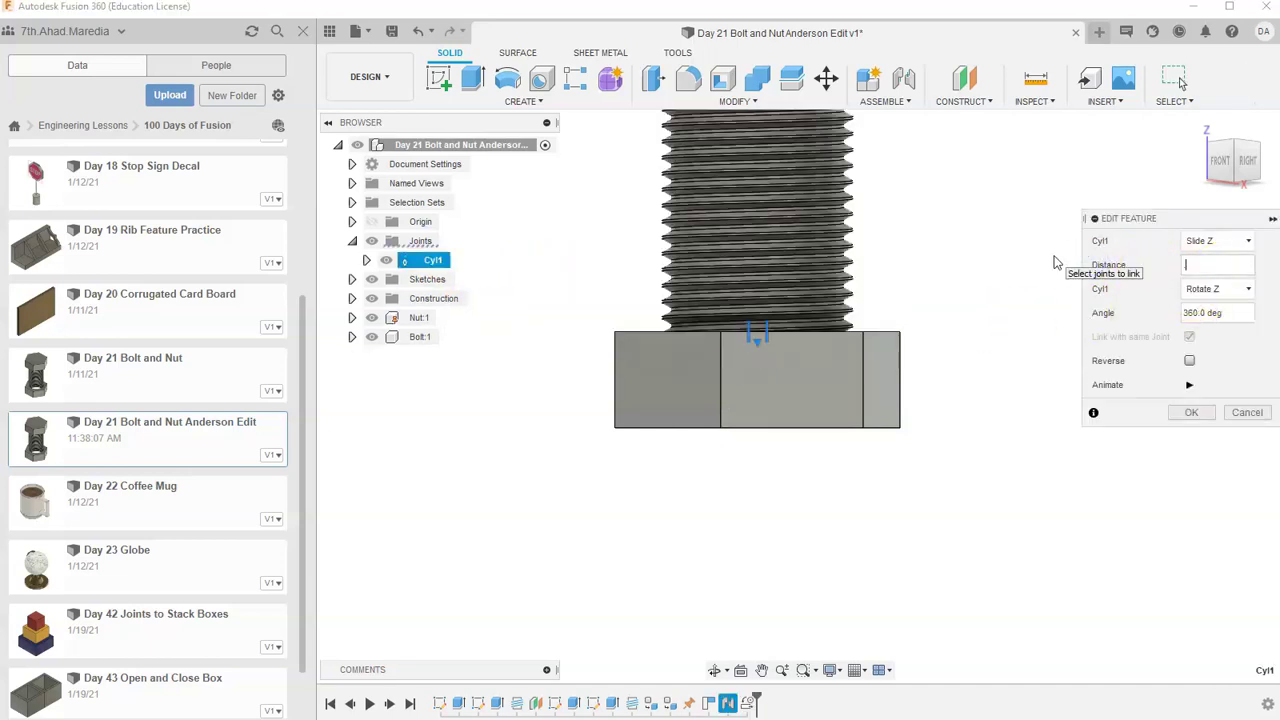
click(1192, 414)
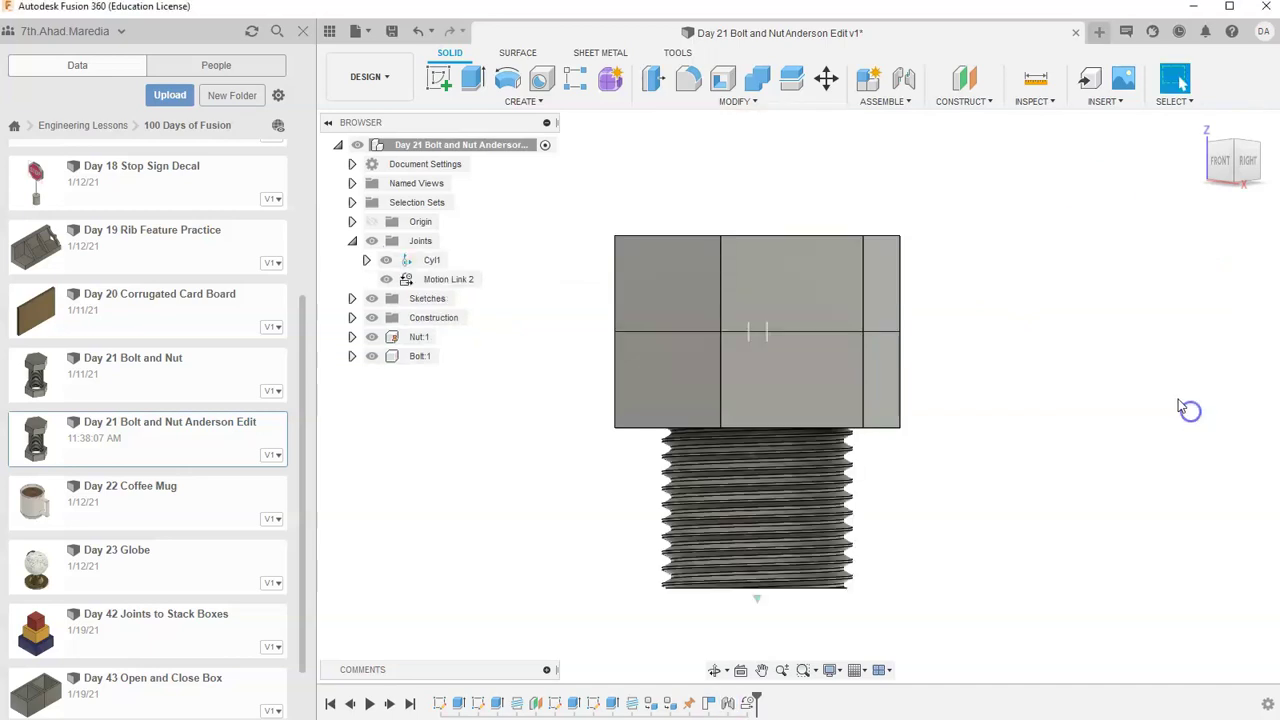
Animate the model from Cyl1 again to check the edited motion link, and revert the bolt to its captured position
right_click(437, 263)
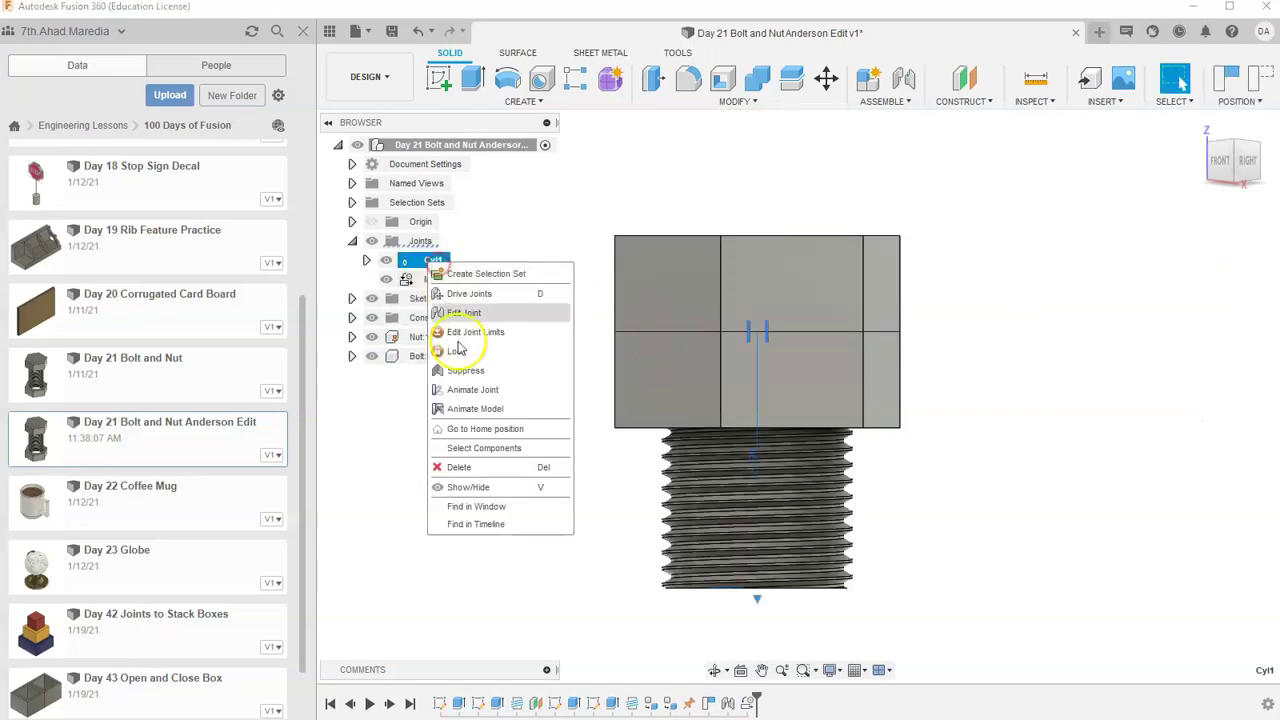
click(489, 408)
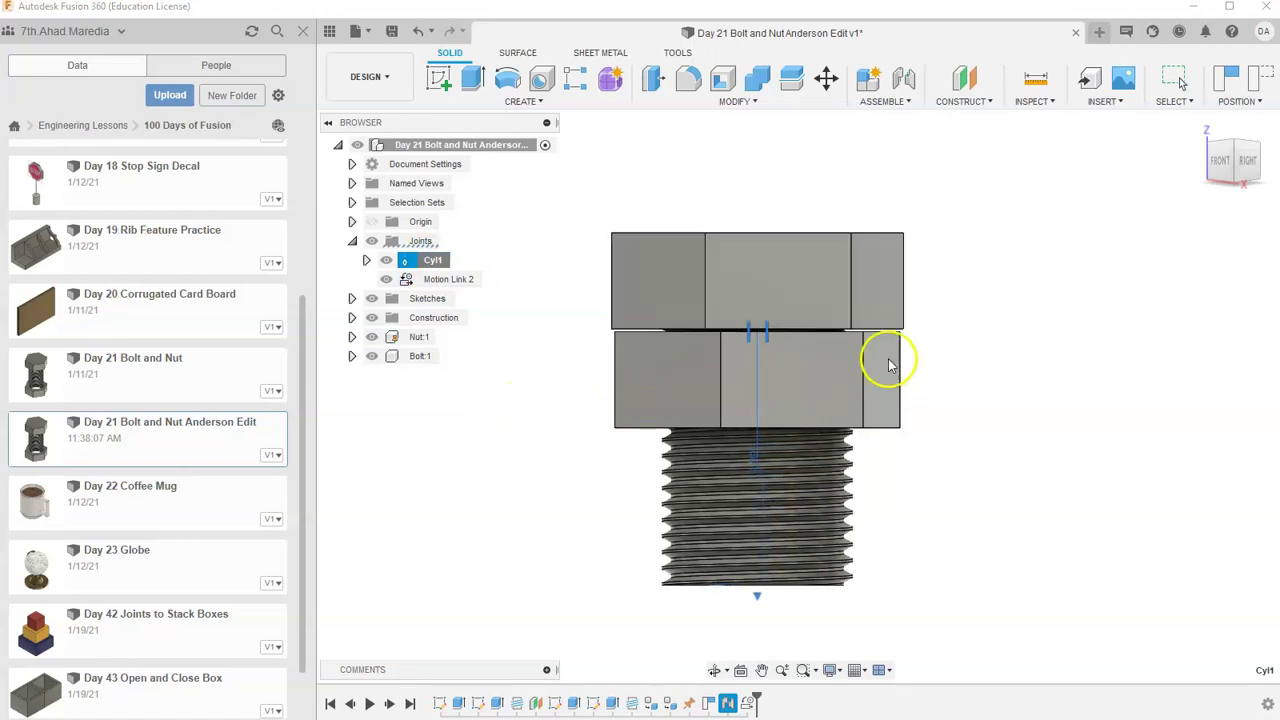
right_click(997, 318)
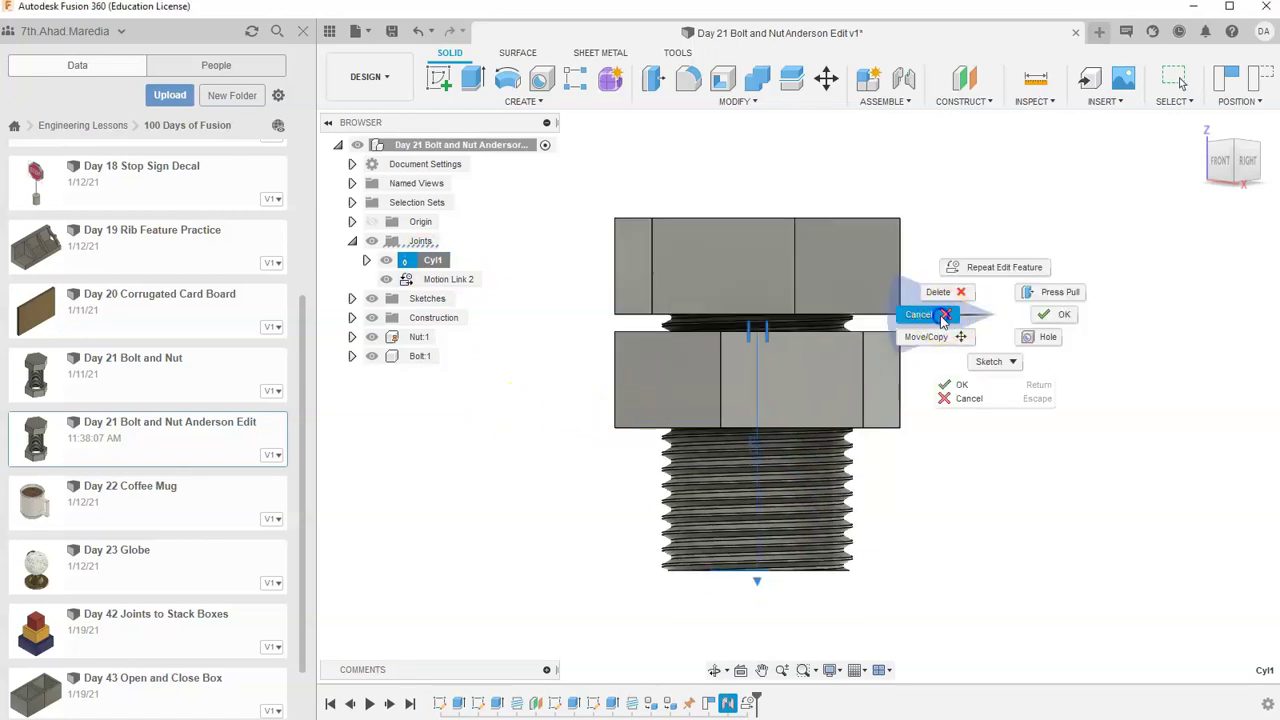
click(940, 315)
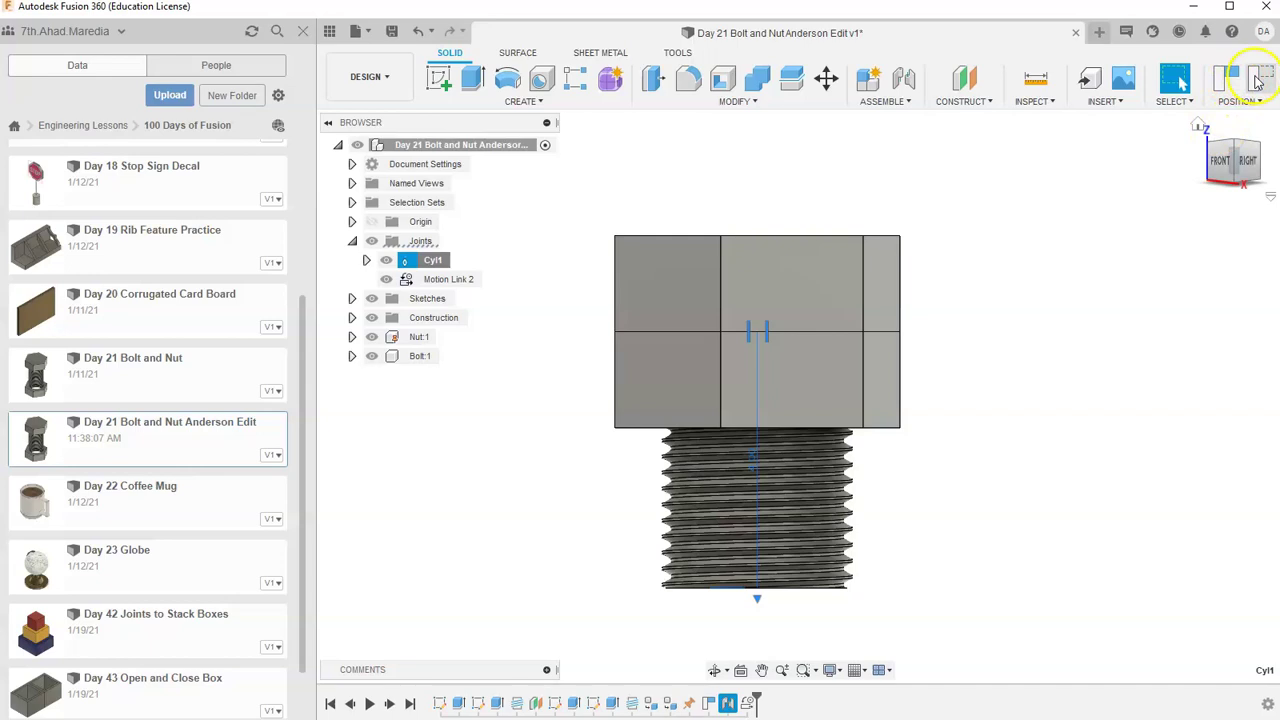
click(1257, 82)
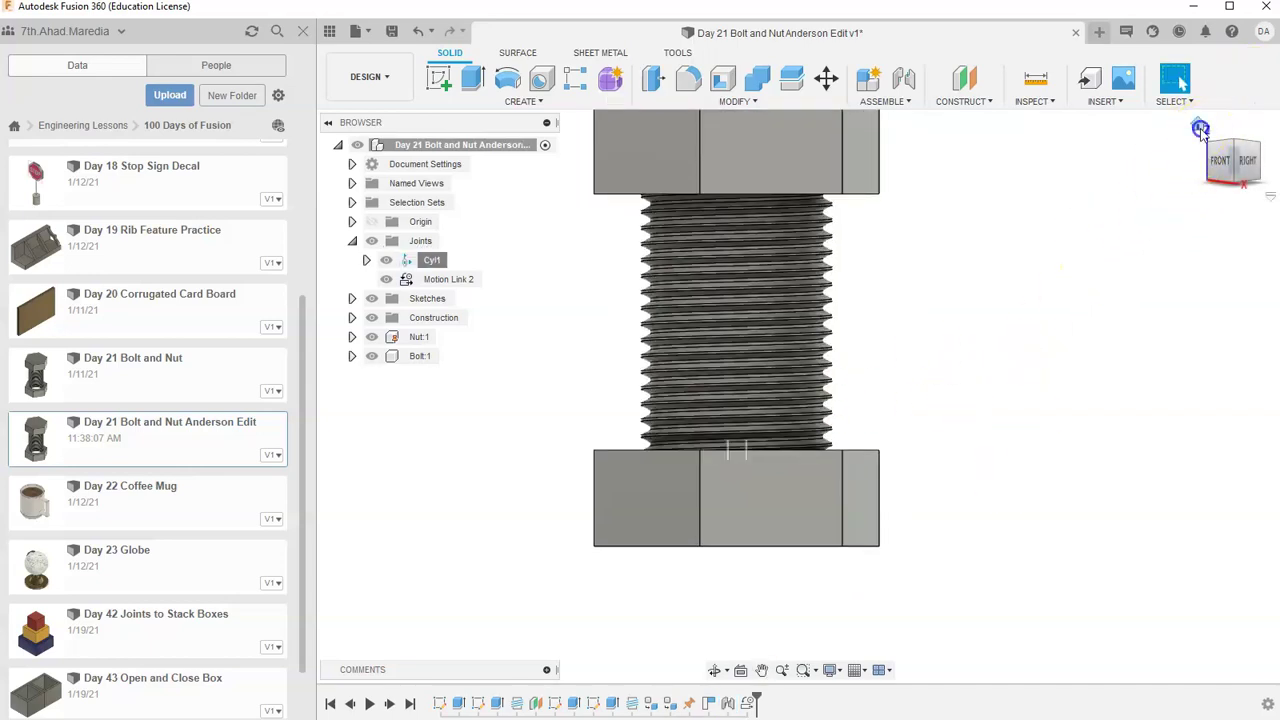
Test screwing the bolt into the nut by repeatedly turning its head in the home view, and revert its position
click(1199, 127)
drag(831, 314, 569, 272)
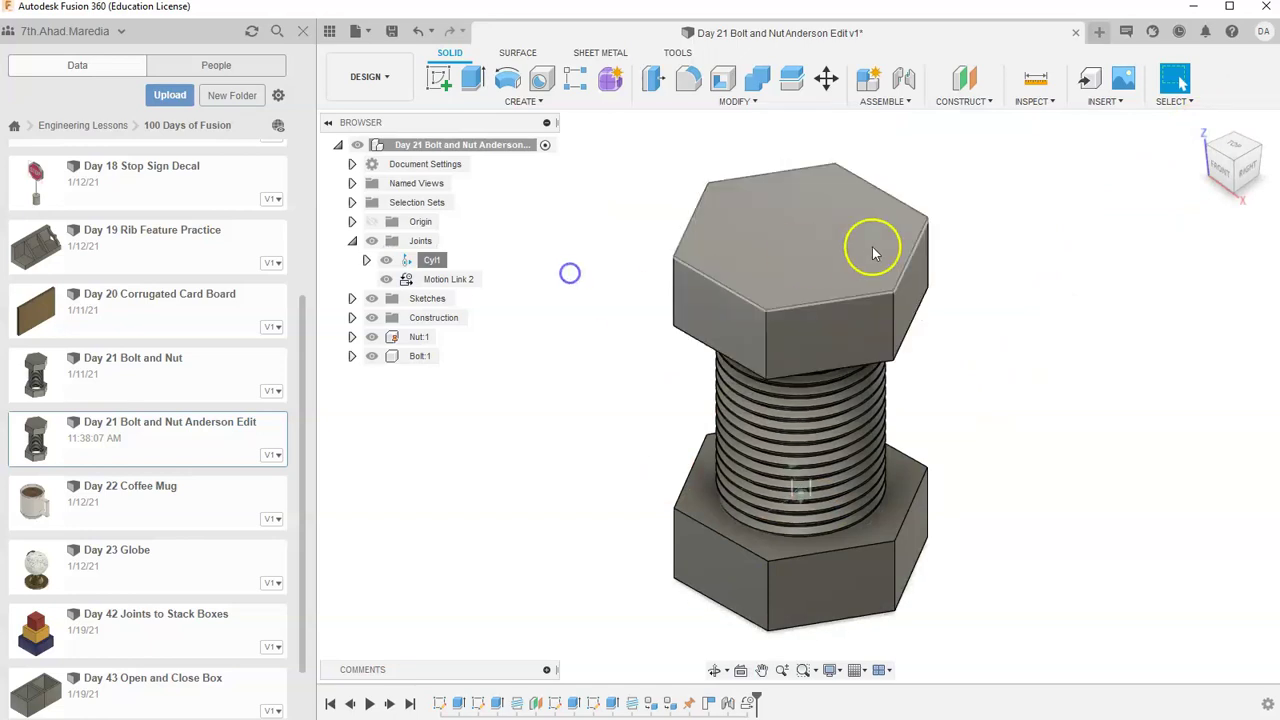
drag(871, 251, 651, 305)
drag(960, 292, 714, 361)
click(654, 391)
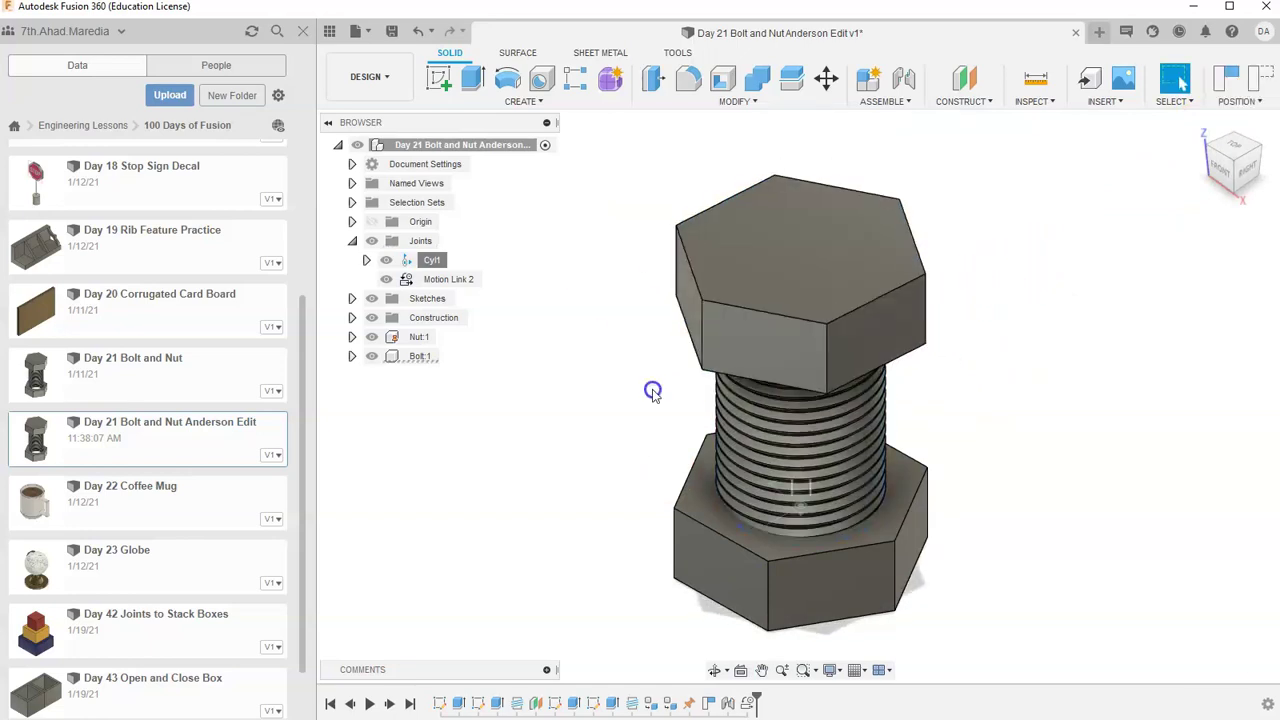
drag(872, 362, 700, 366)
drag(912, 330, 574, 372)
drag(880, 345, 668, 362)
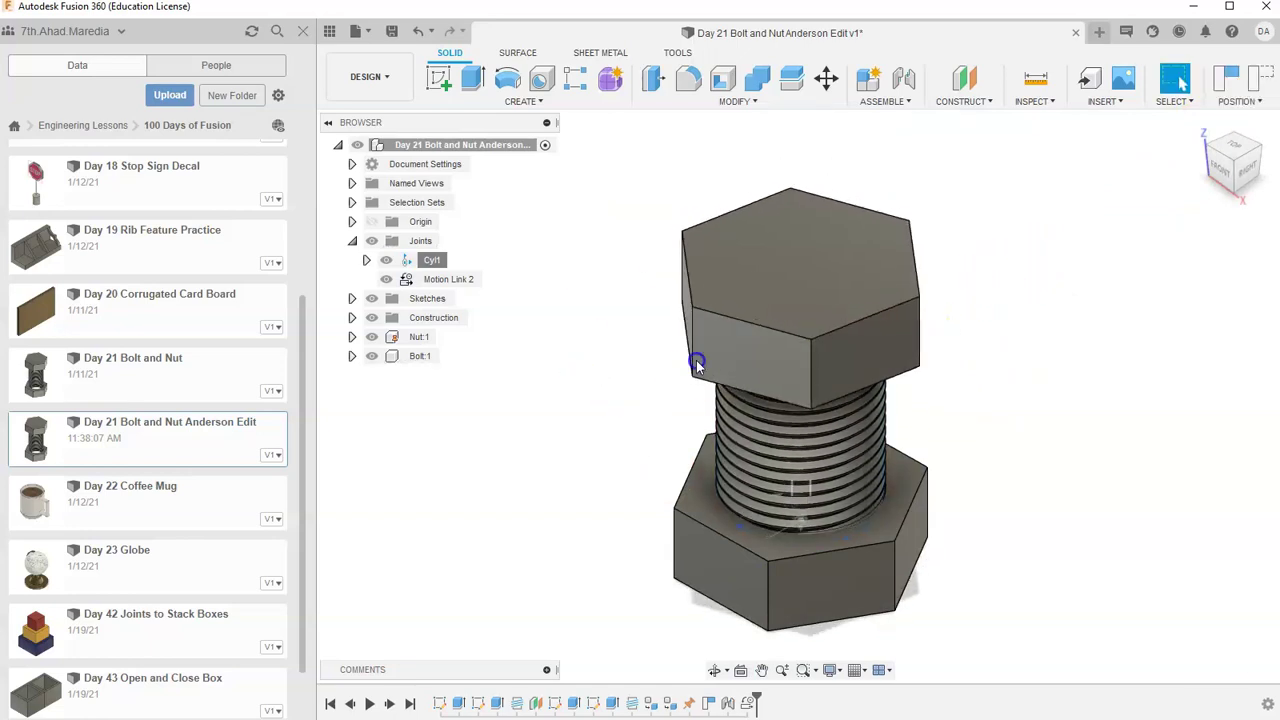
drag(945, 328, 729, 380)
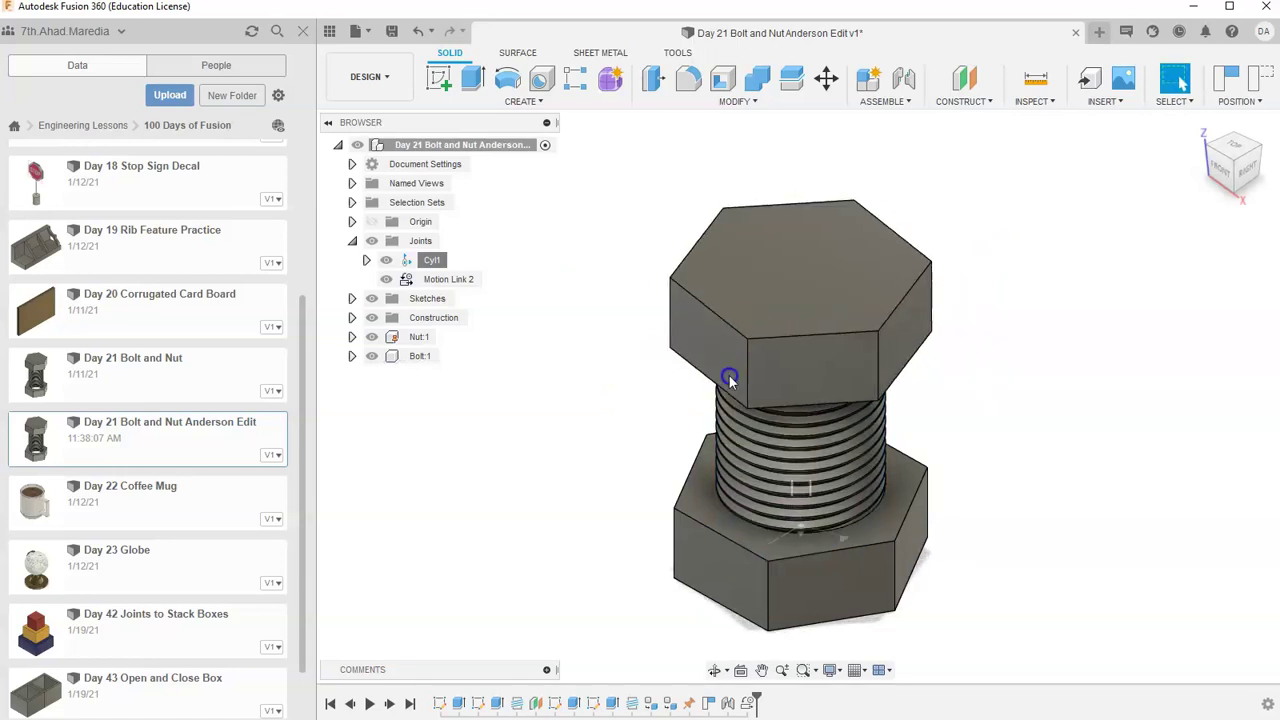
drag(1157, 329, 1134, 332)
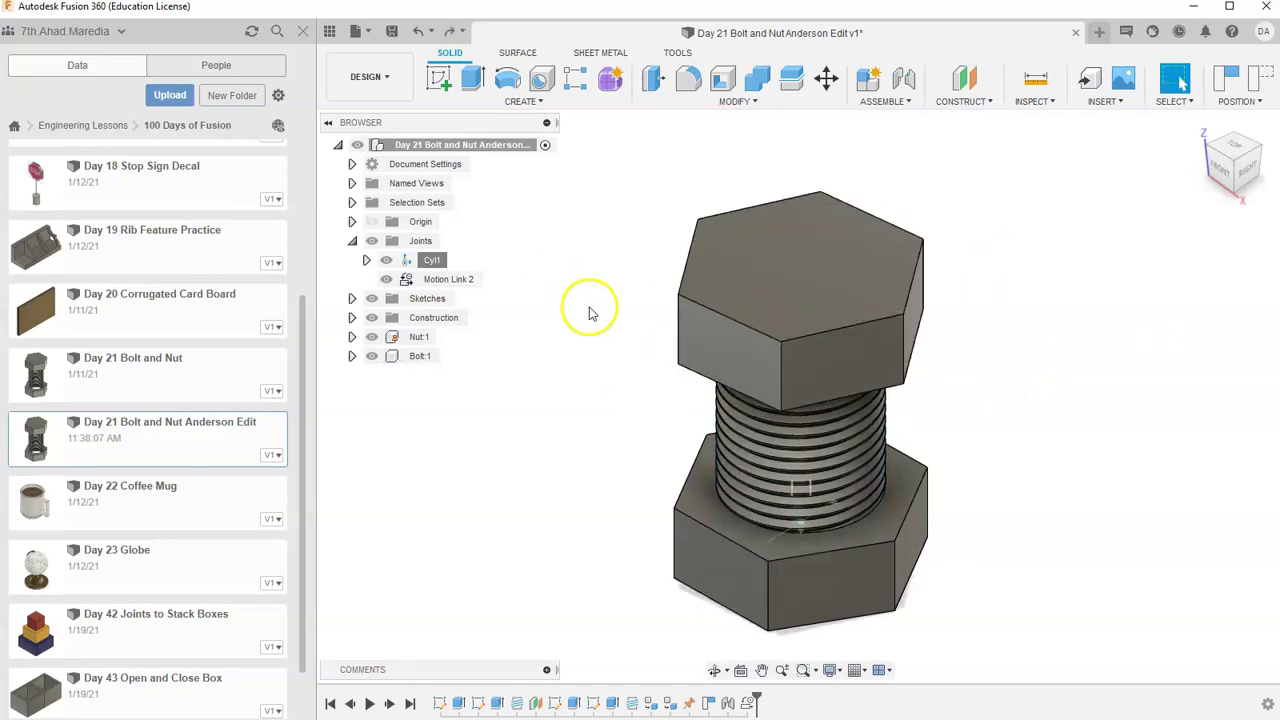
click(1272, 90)
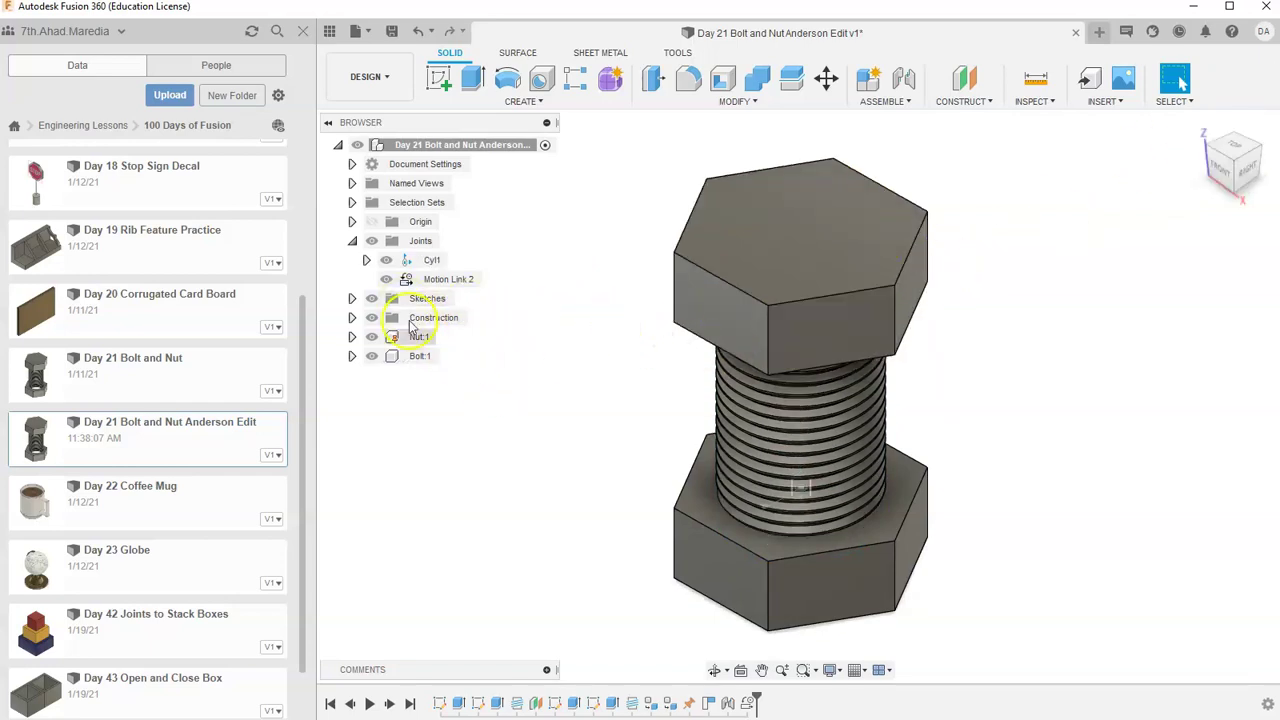
Unground the Nut component and ground the Bolt component instead
right_click(409, 339)
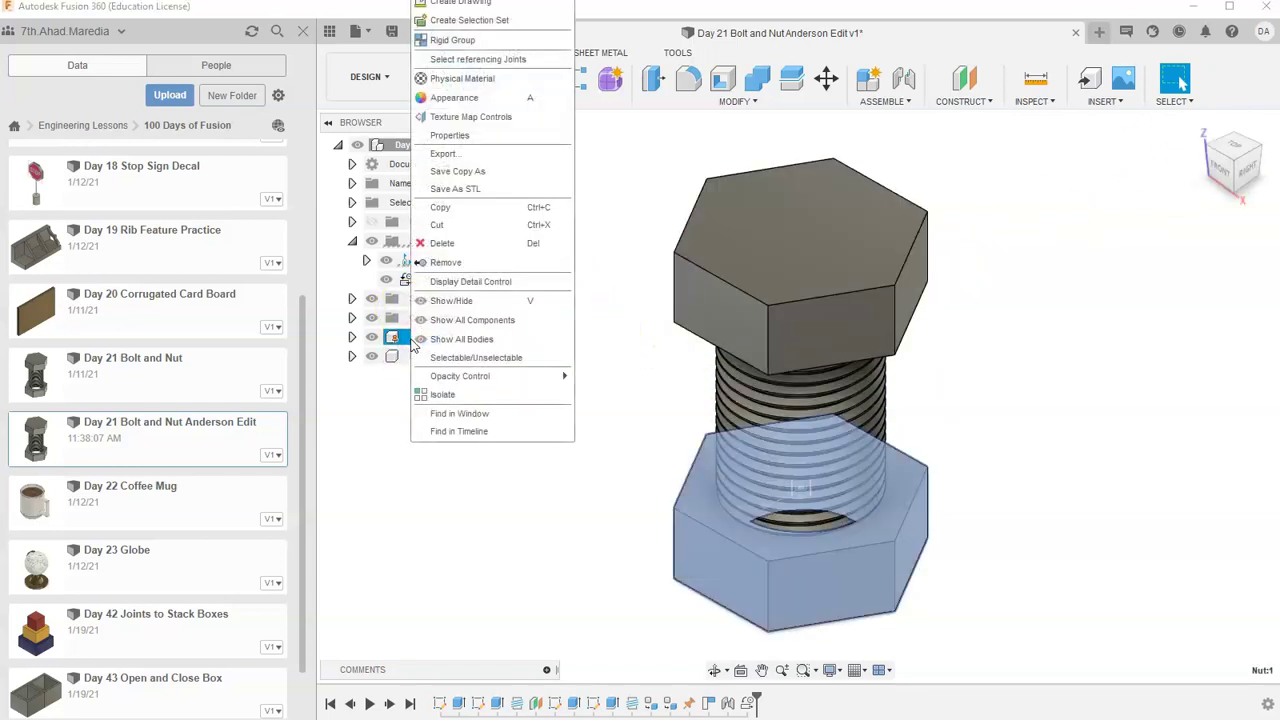
click(435, 226)
click(473, 307)
right_click(414, 357)
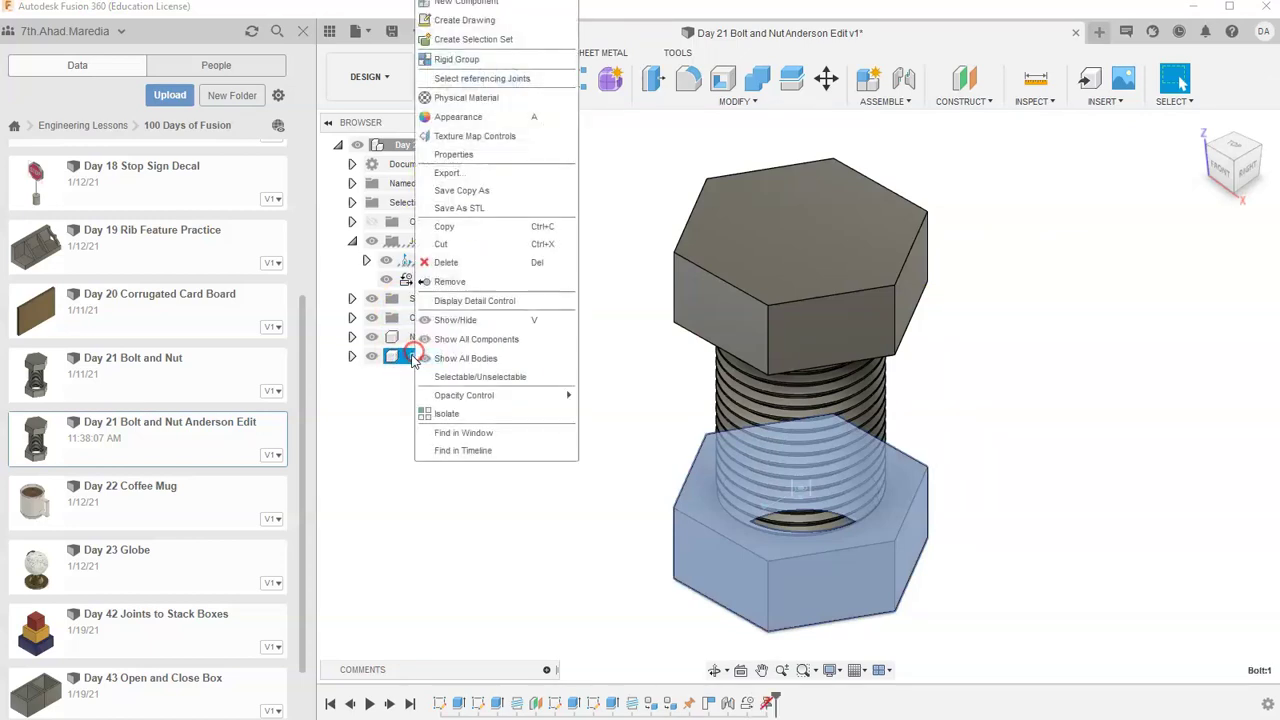
click(450, 0)
click(560, 337)
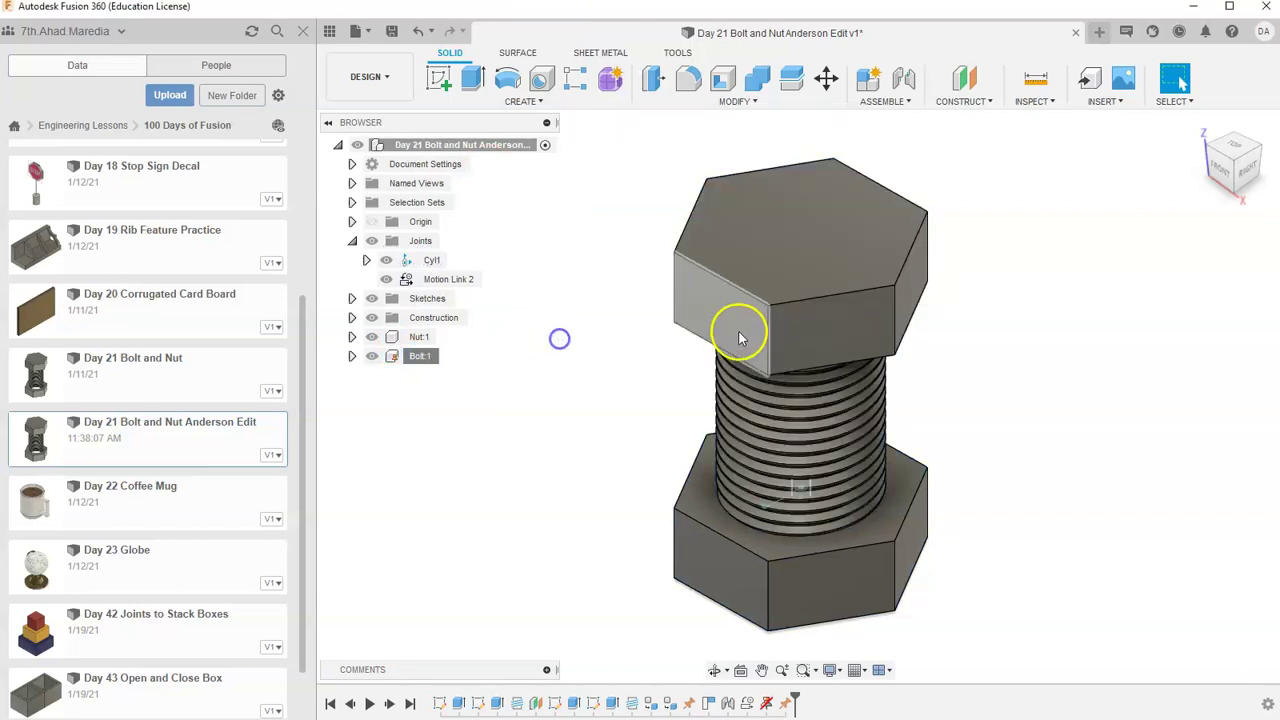
Test the motion link by moving the nut along the grounded bolt
drag(811, 534, 998, 412)
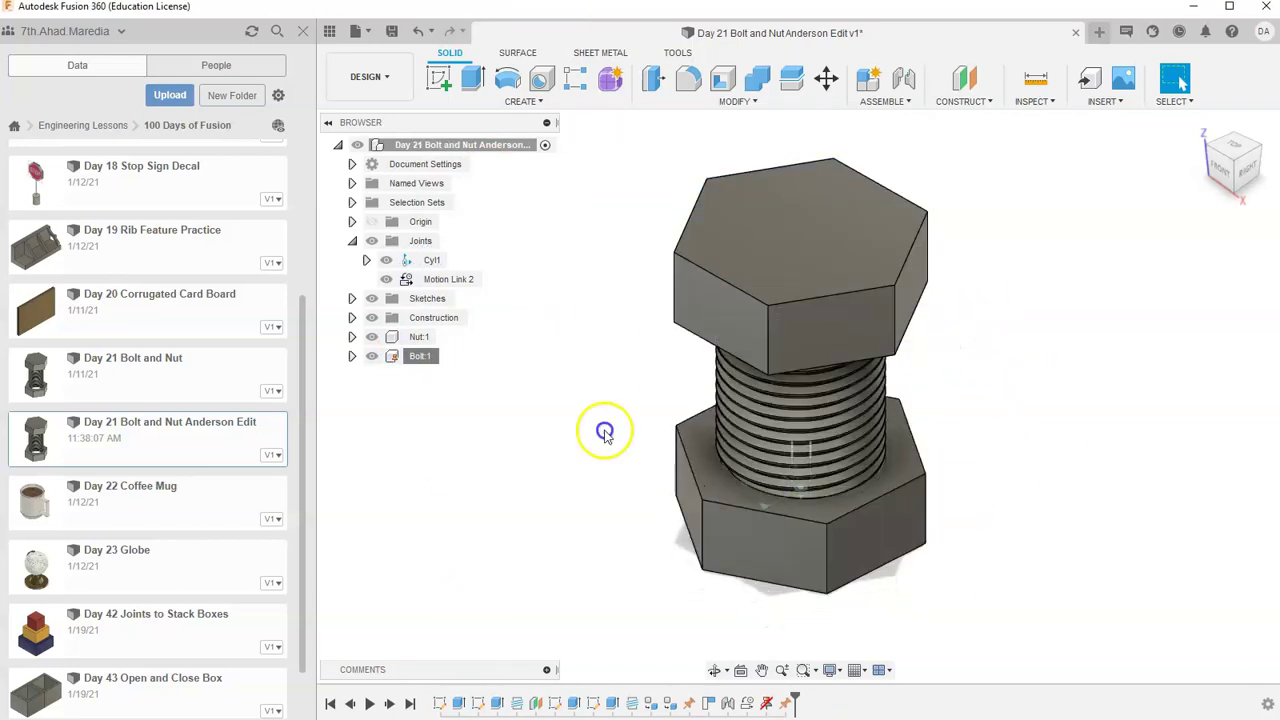